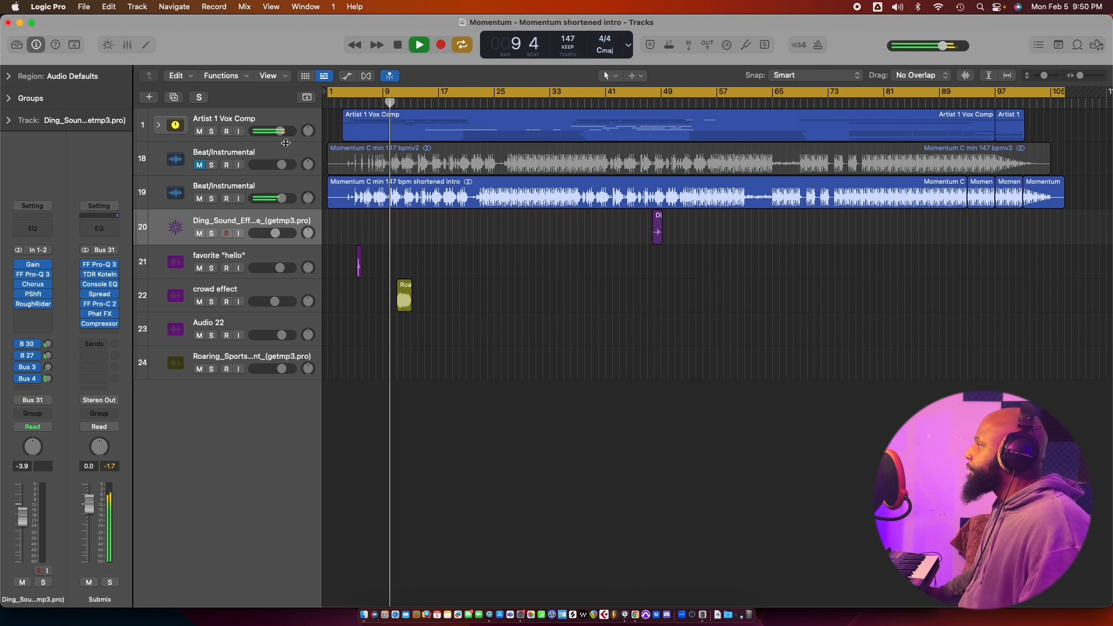
Raise the volume of the Artist 1 Vox Comp stack slightly and expand it into its individual vocal tracks.
click(280, 132)
drag(280, 132, 283, 132)
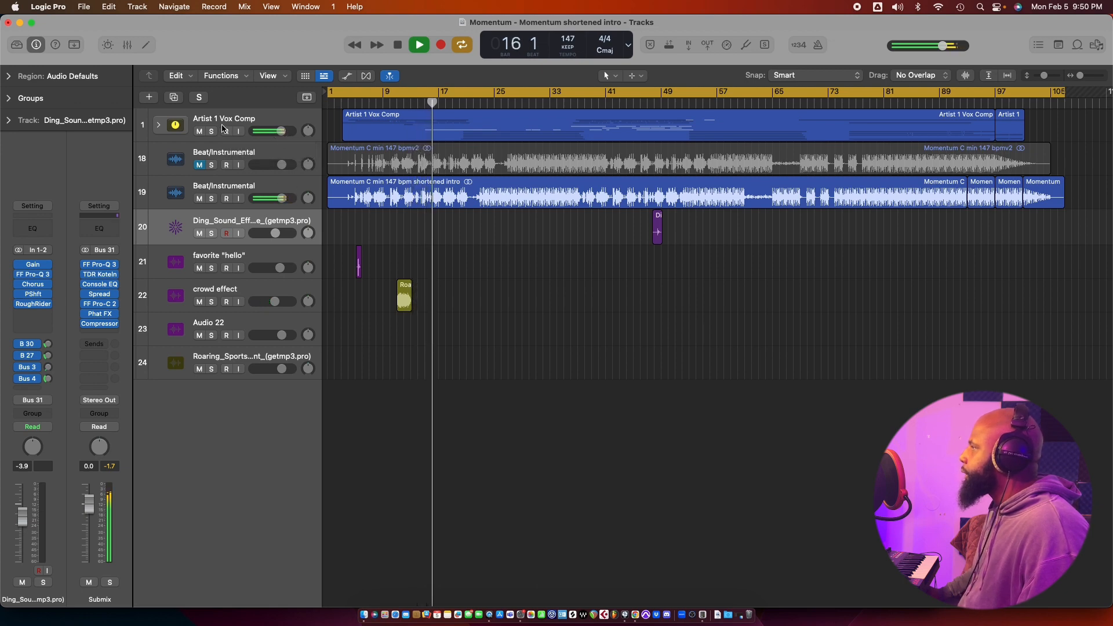
click(159, 125)
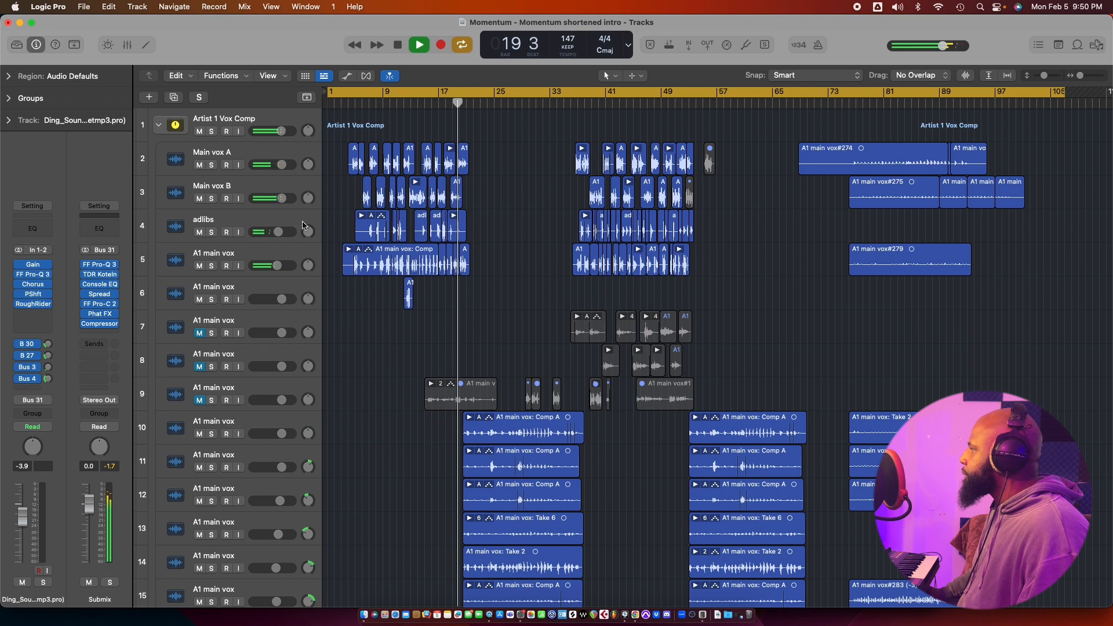
click(500, 268)
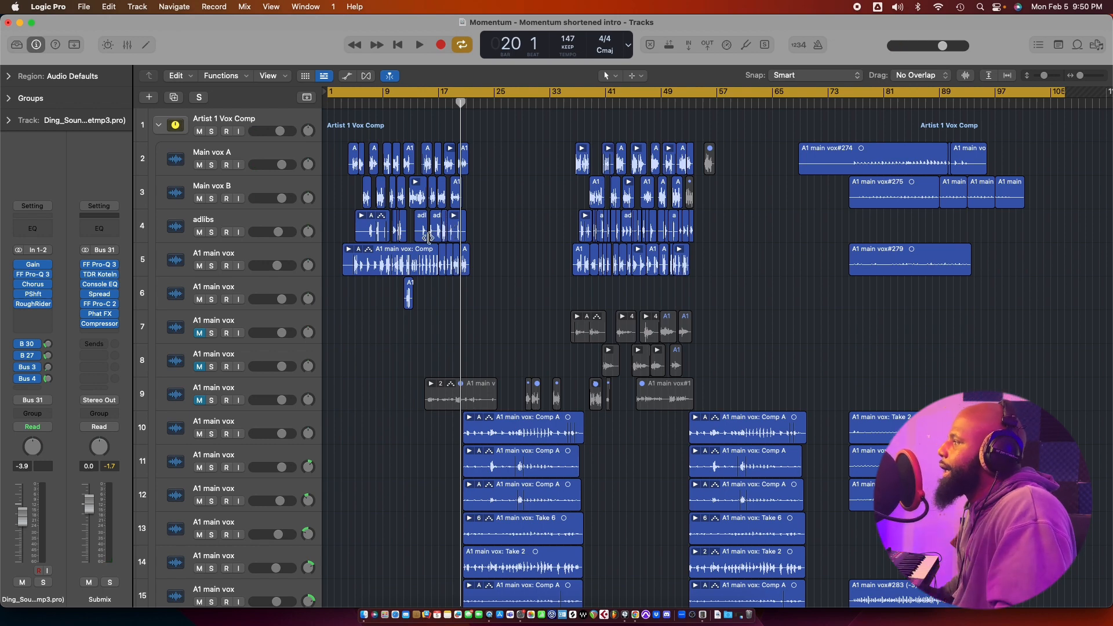
Examine the volume automation points on the adlibs track, with the automation lanes shown only for the check.
click(287, 219)
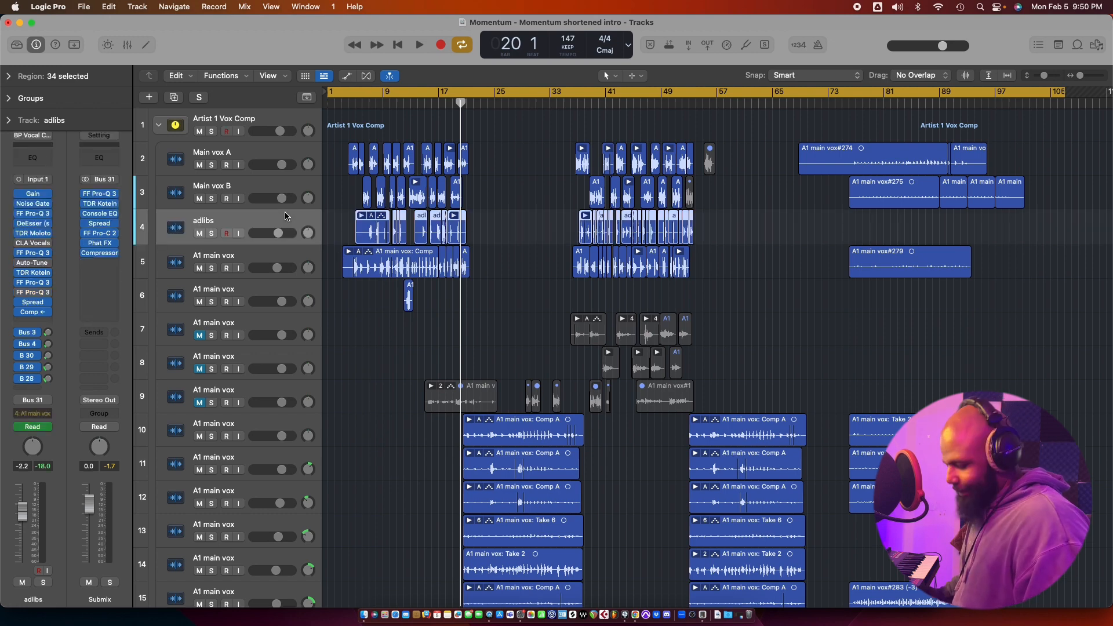
key(a)
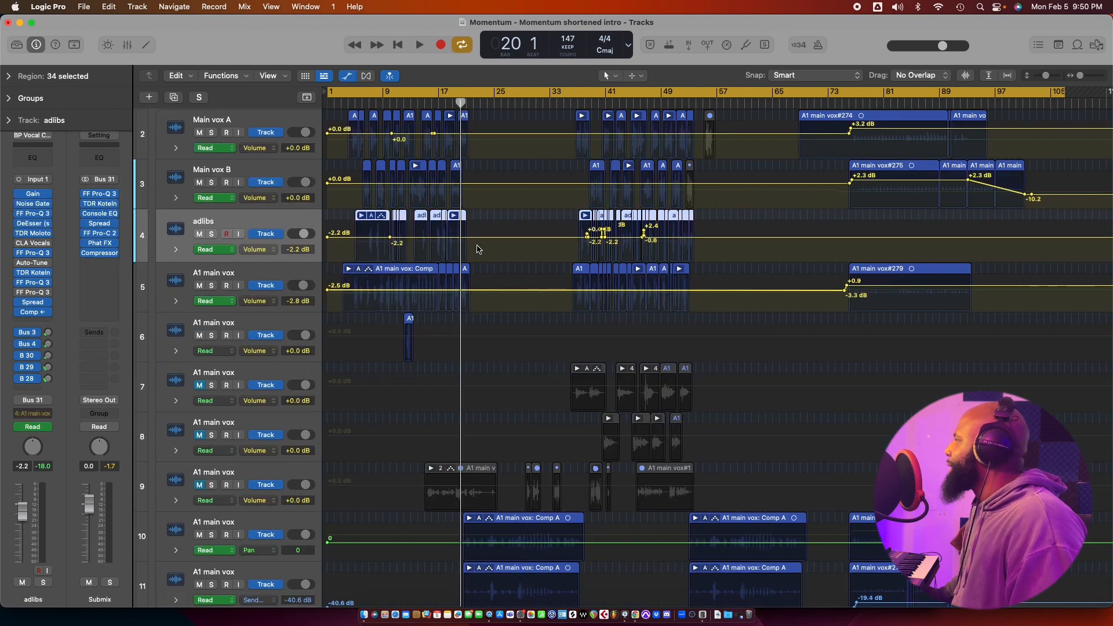
drag(712, 254, 358, 242)
key(z)
key(z)
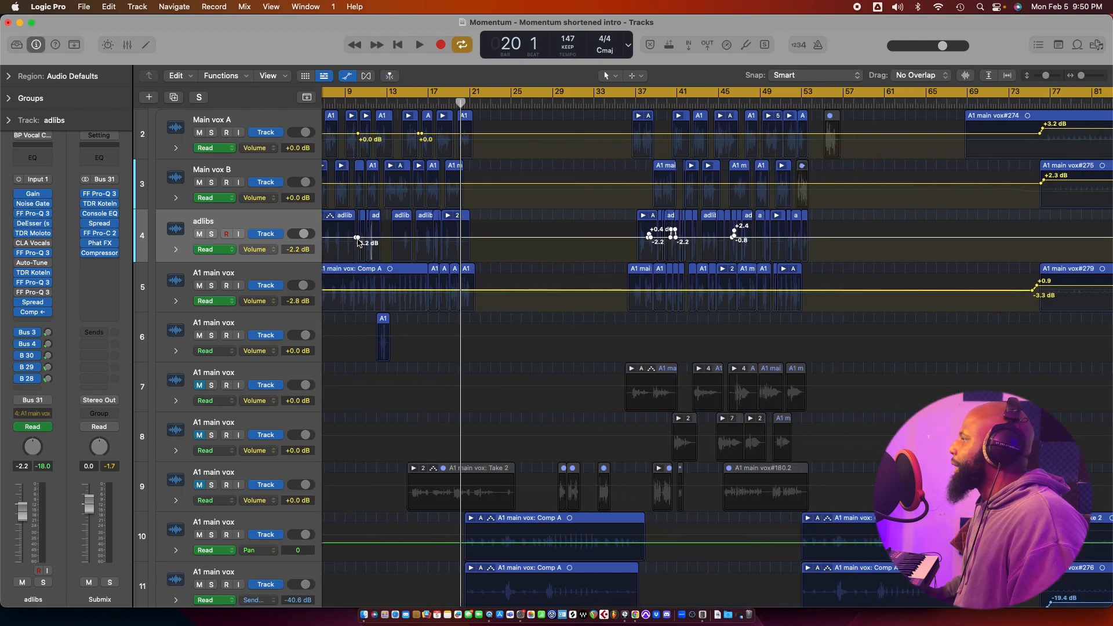
key(a)
click(237, 219)
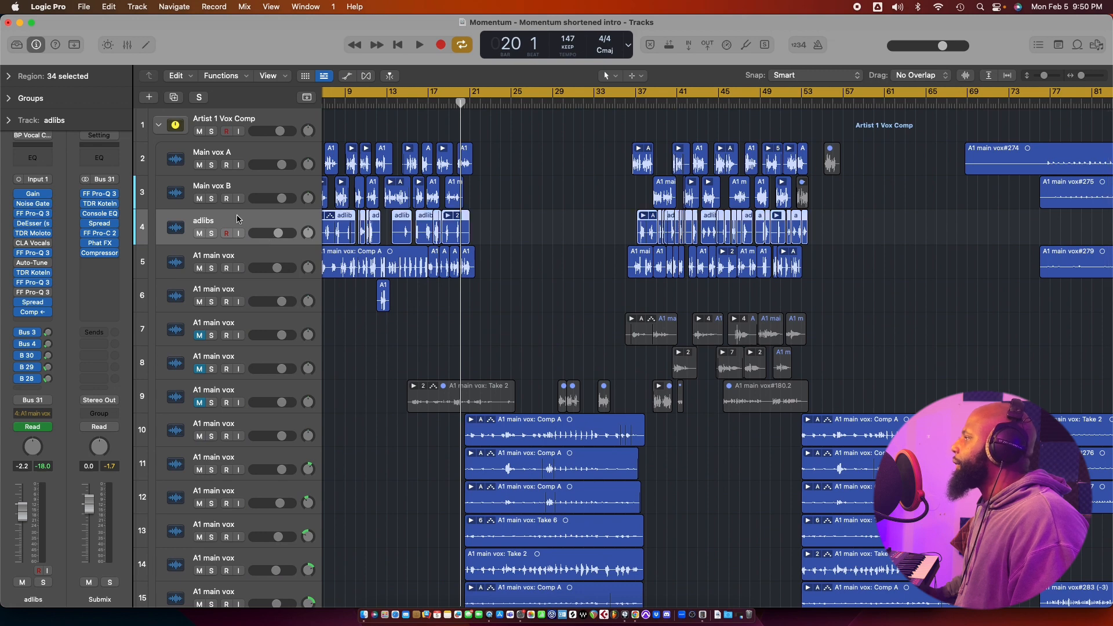
Set the threshold of the adlibs track's Compressor to -33 dB and adjust its make-up gain.
click(37, 312)
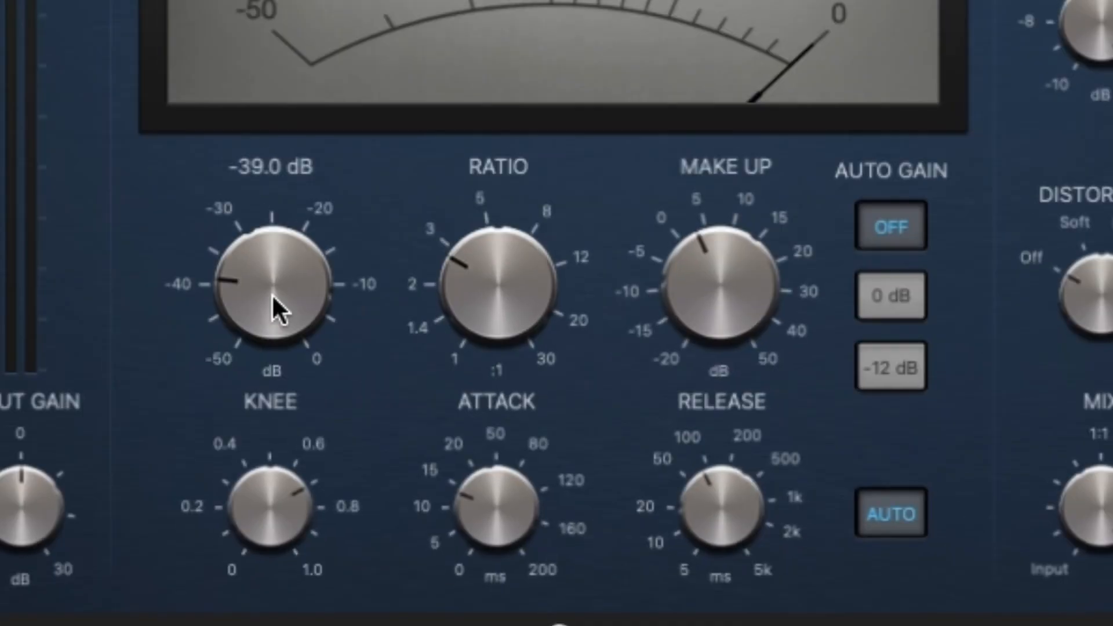
drag(453, 406, 451, 393)
drag(268, 260, 270, 245)
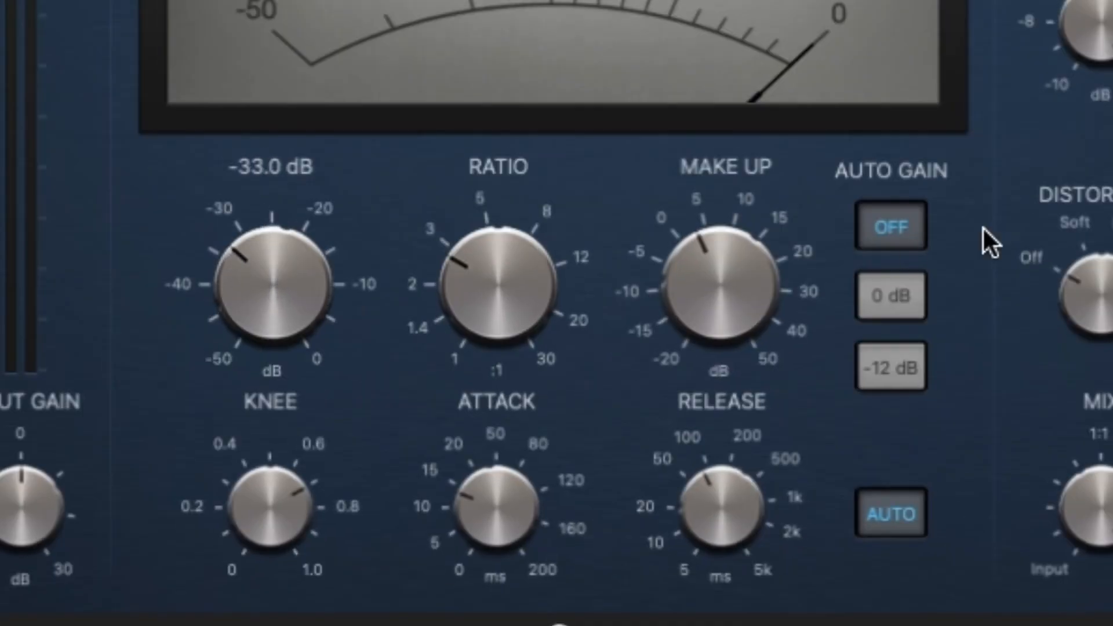
mouse_move(693, 300)
mouse_down()
mouse_move(691, 284)
mouse_move(694, 317)
mouse_move(690, 290)
mouse_up()
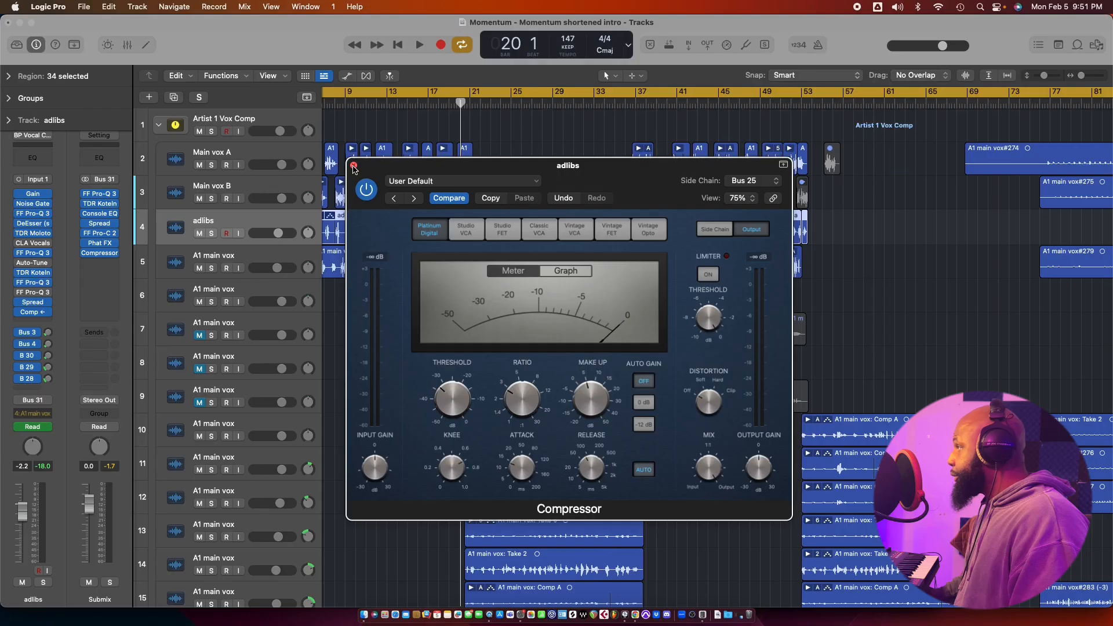
click(353, 167)
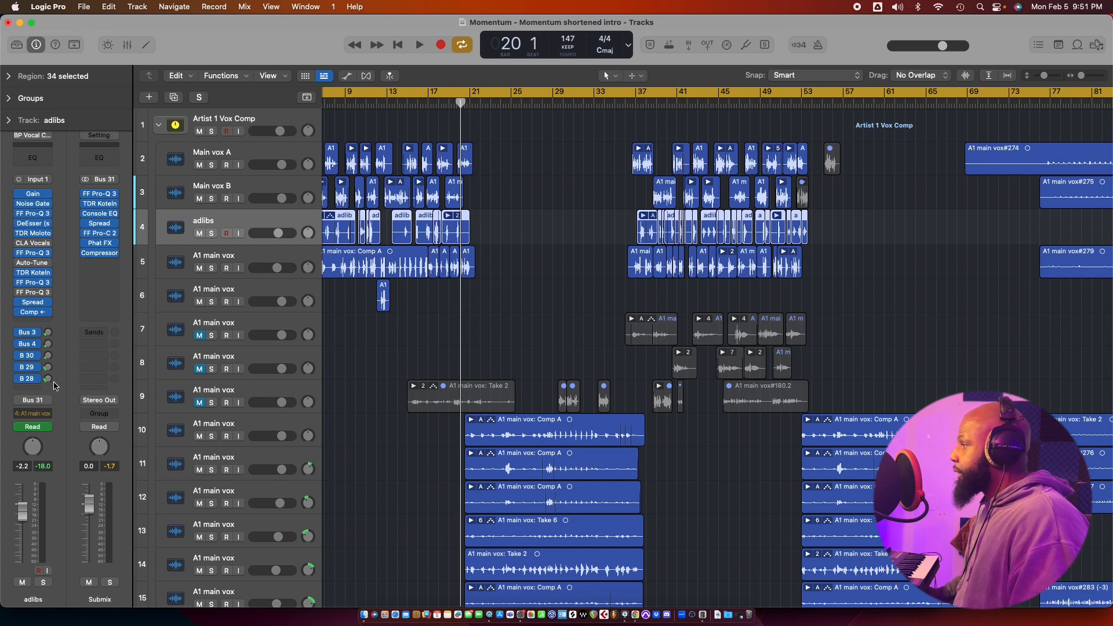
Adjust the adlibs track's send levels to buses 28 and 30.
click(49, 381)
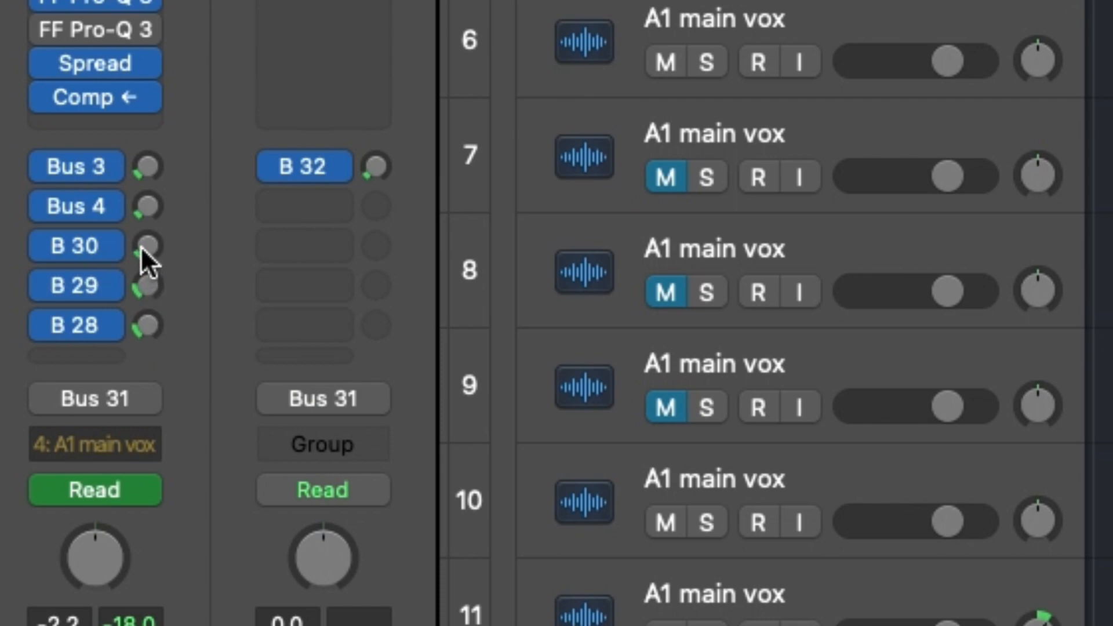
drag(148, 248, 147, 242)
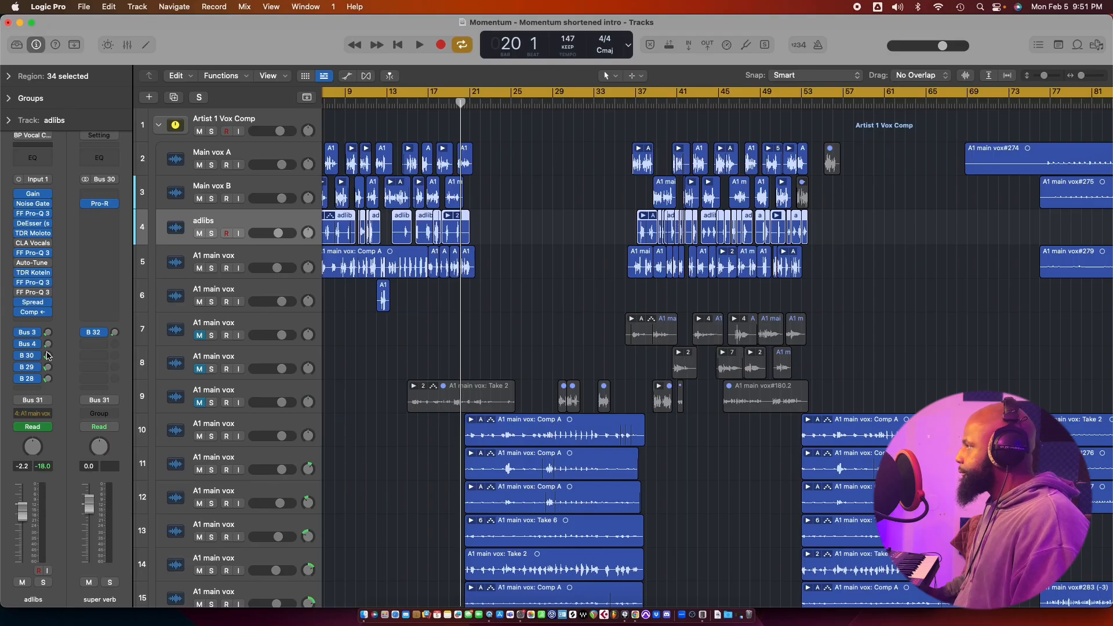
Adjust the send levels to buses 28, 29 and 30 on the favorite "hello" track and save the project.
scroll(262, 459, down, 10)
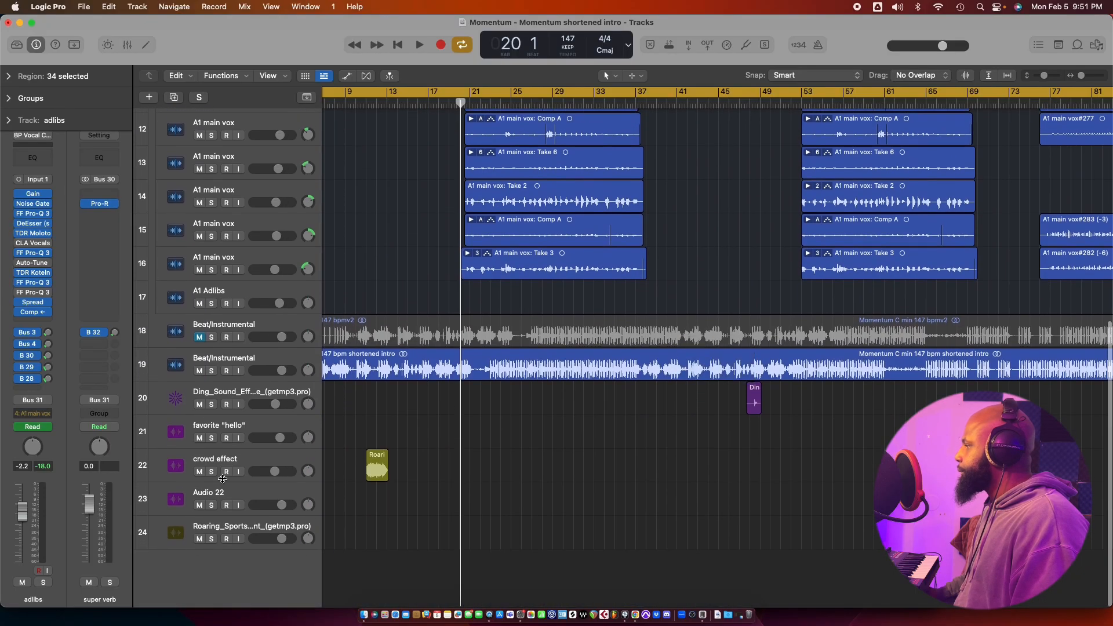
click(262, 459)
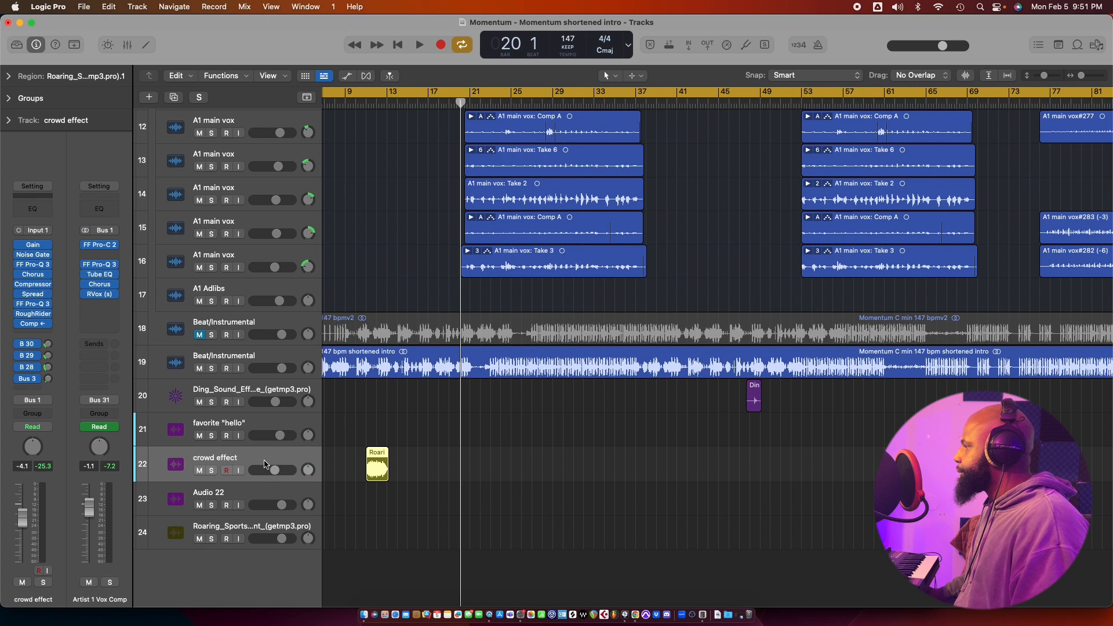
click(259, 432)
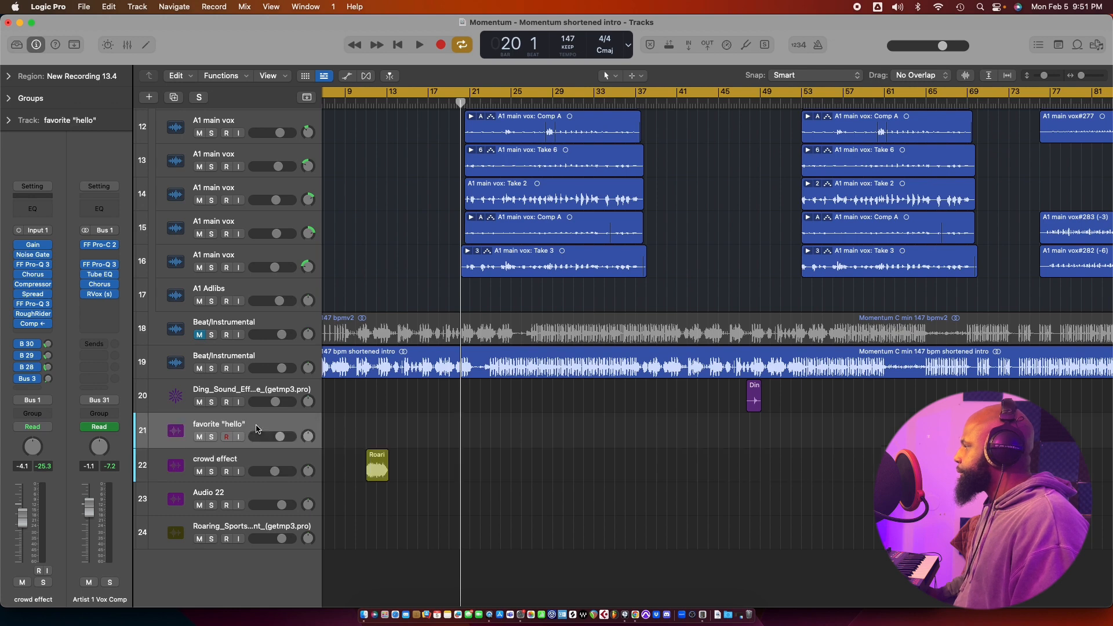
scroll(448, 406, left, 2)
scroll(448, 406, left, 1)
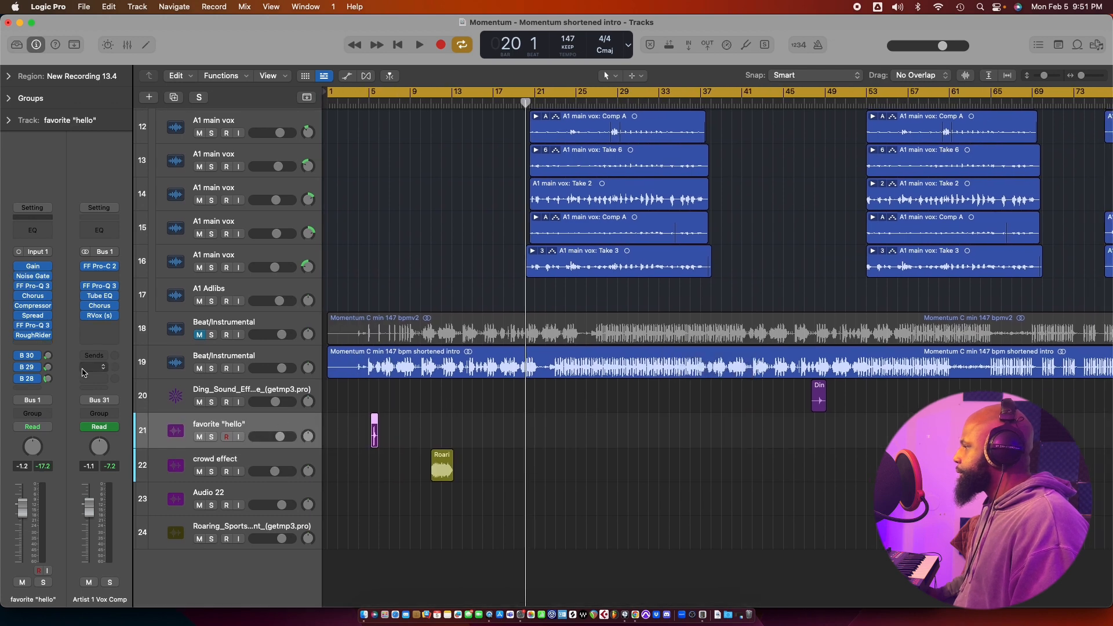
click(51, 383)
click(49, 372)
click(48, 357)
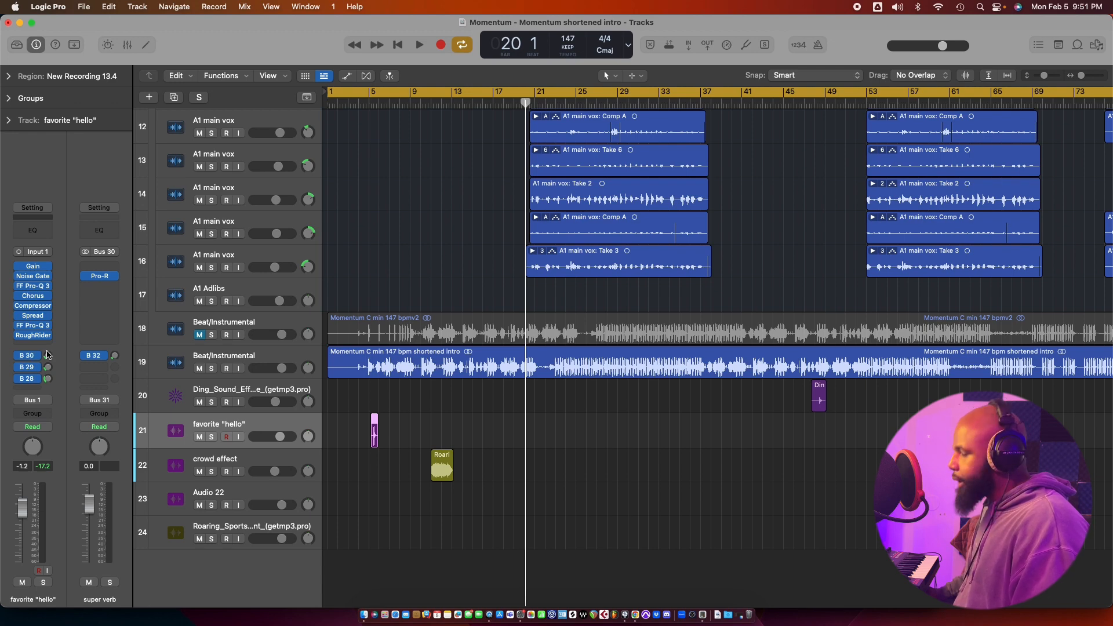
key(super+s)
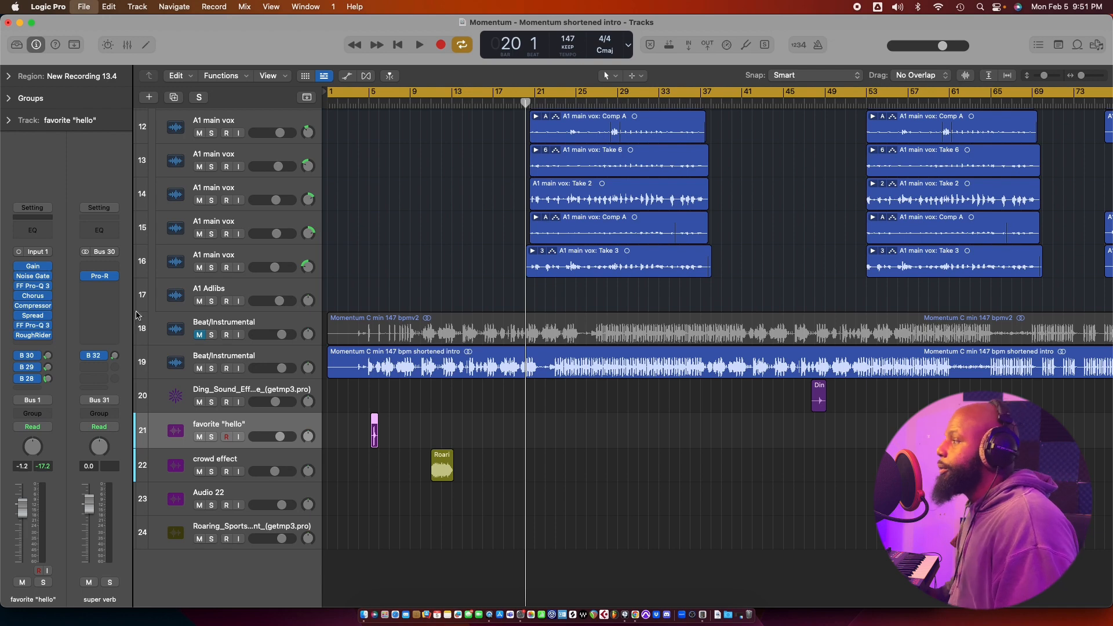
Select the Main vox A track and open its Gain plug-in for inspection.
scroll(355, 271, up, 10)
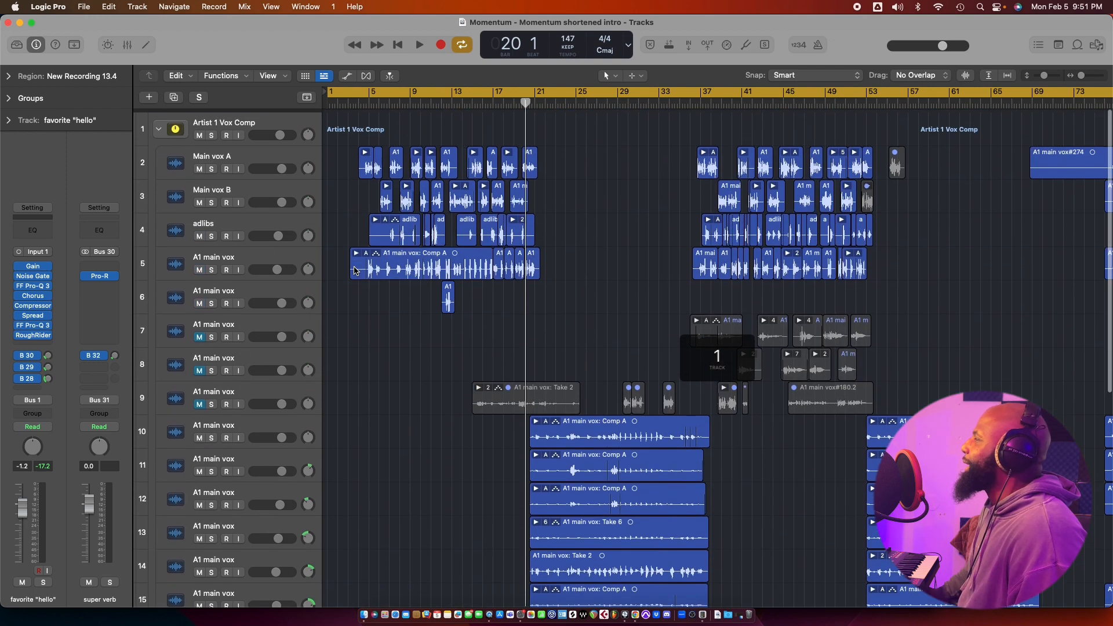
click(355, 210)
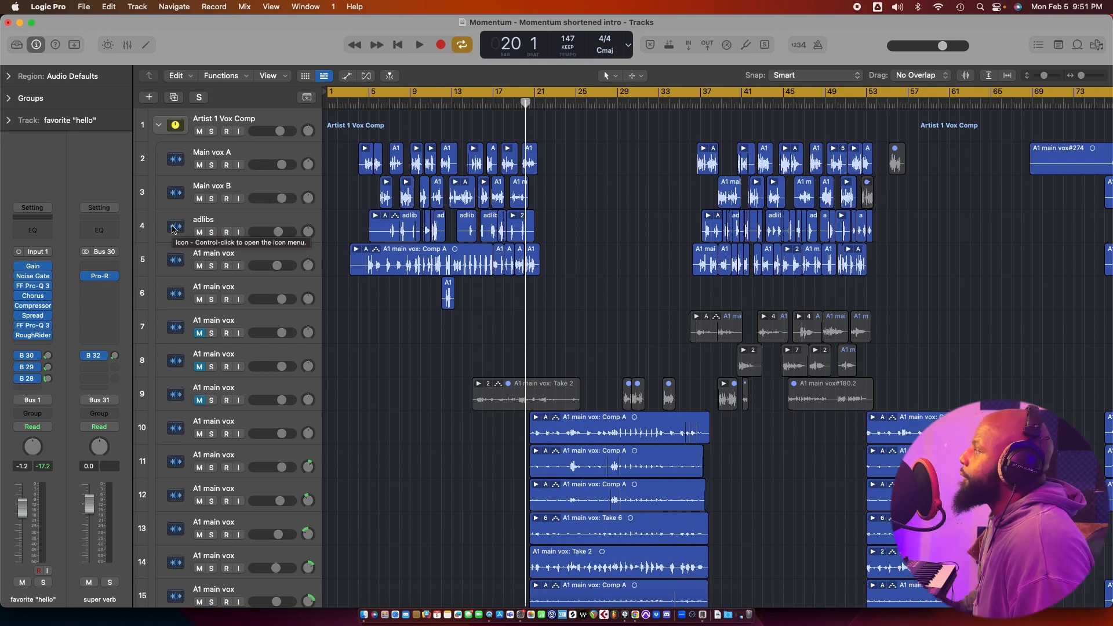
click(256, 158)
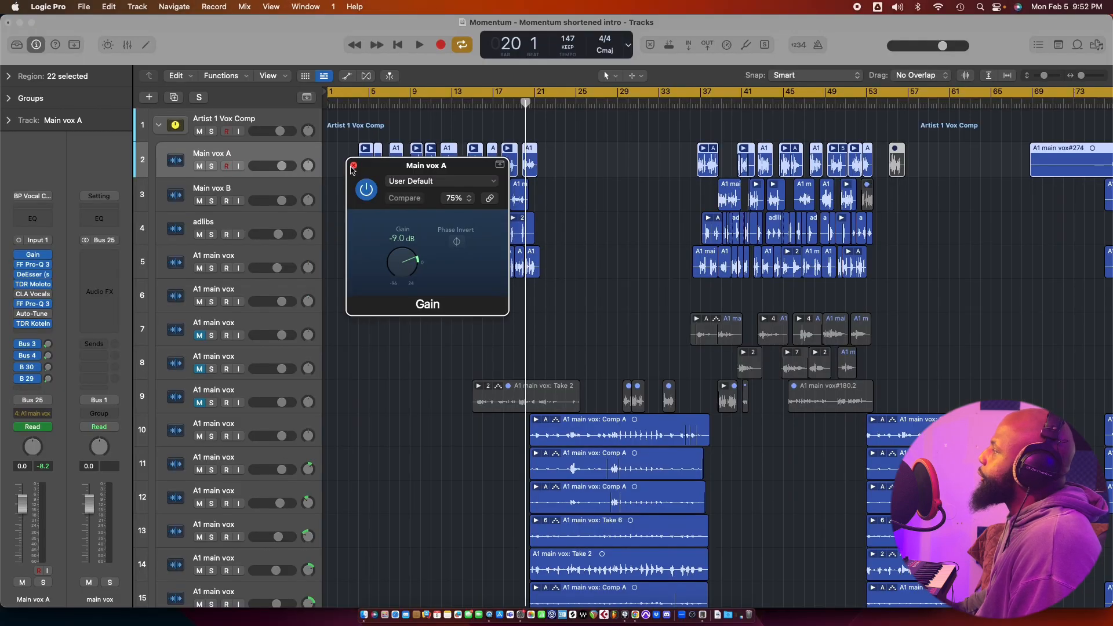
Inspect the high-frequency band and its dynamic range control in the FF Pro-Q 3 on the unmuted Beat/Instrumental track.
scroll(224, 288, down, 5)
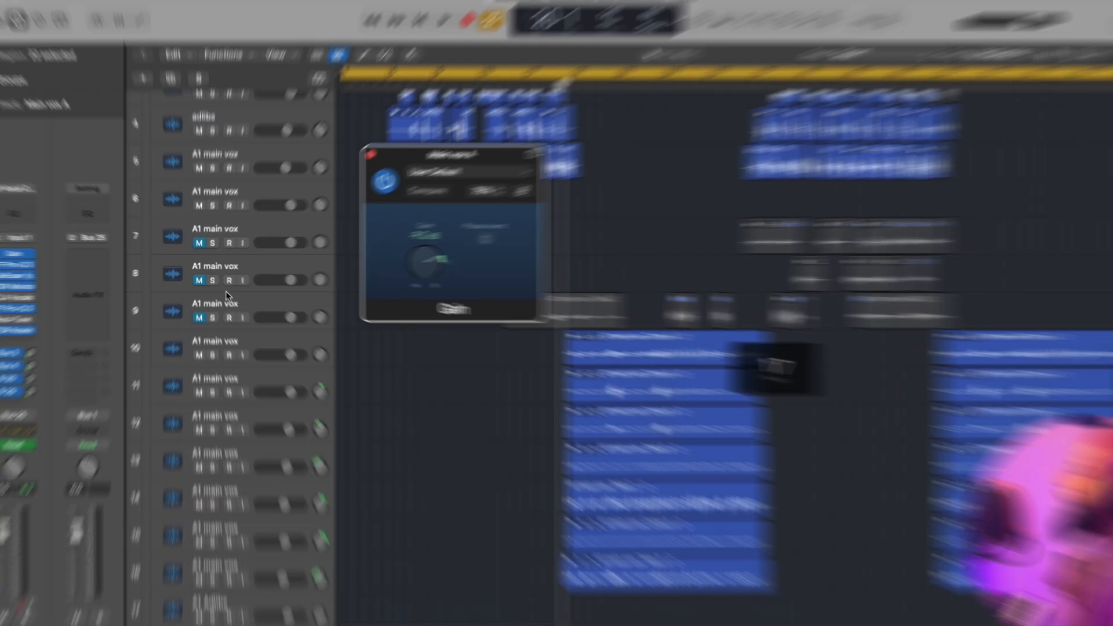
scroll(246, 313, down, 3)
click(296, 454)
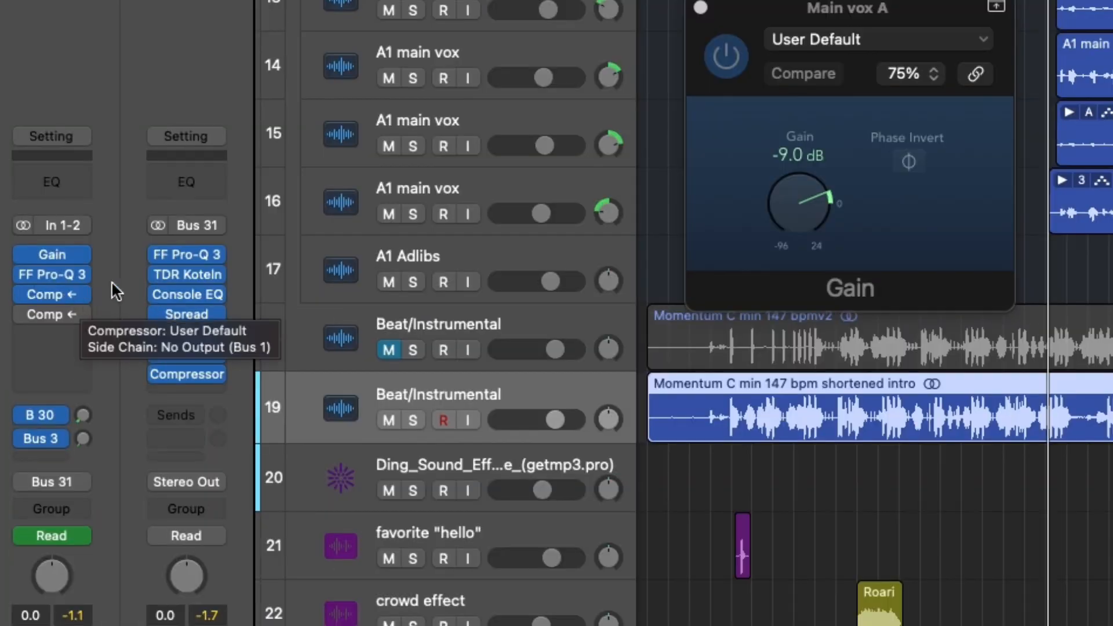
click(57, 272)
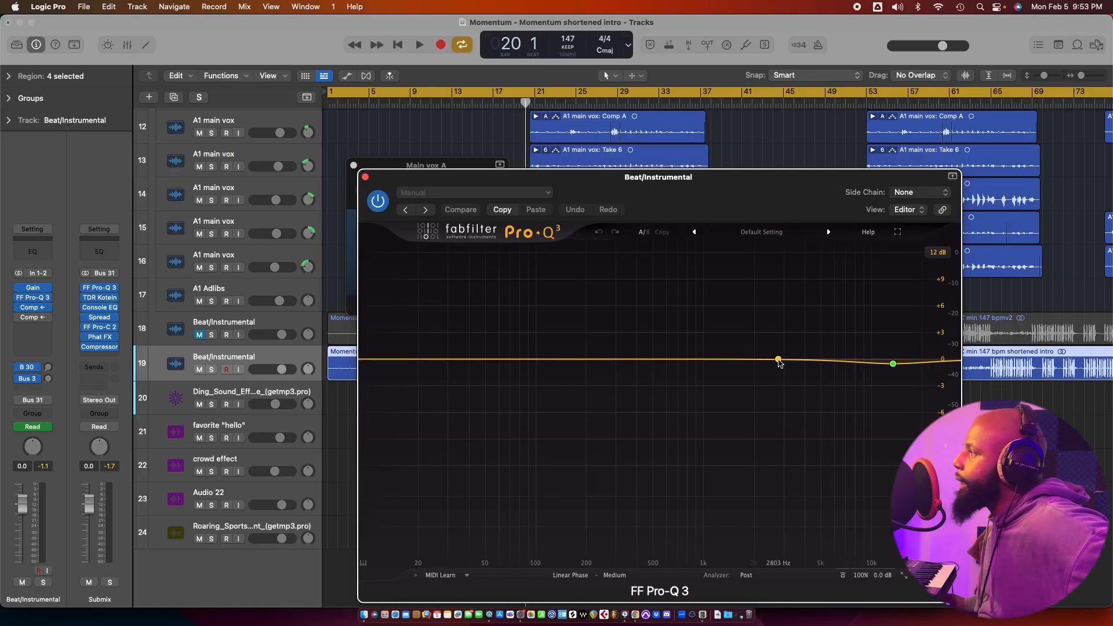
mouse_move(860, 369)
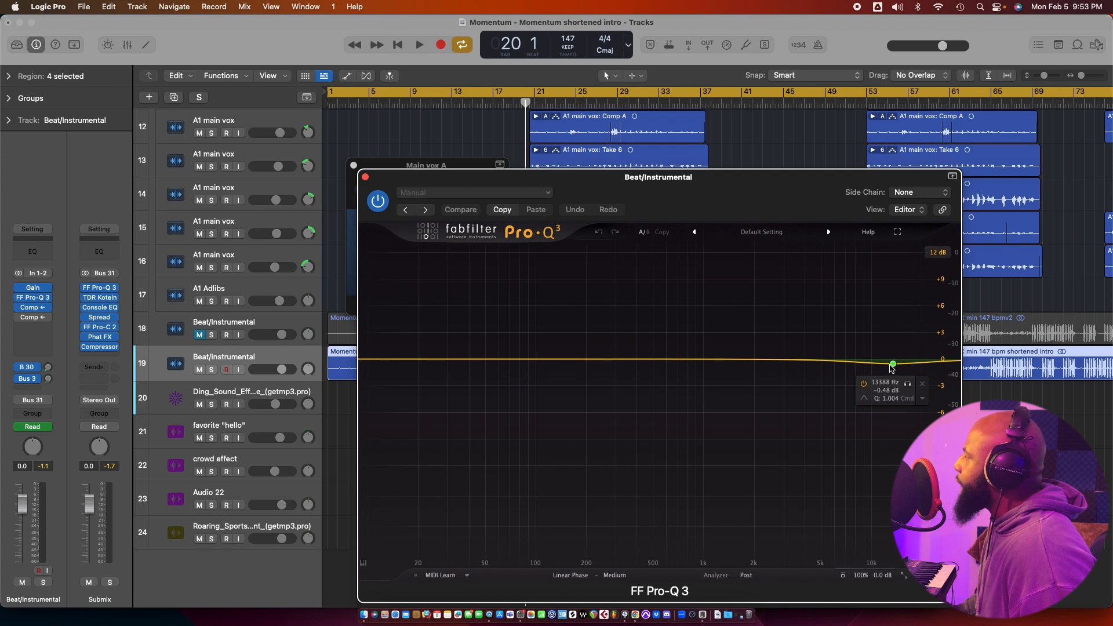
click(894, 364)
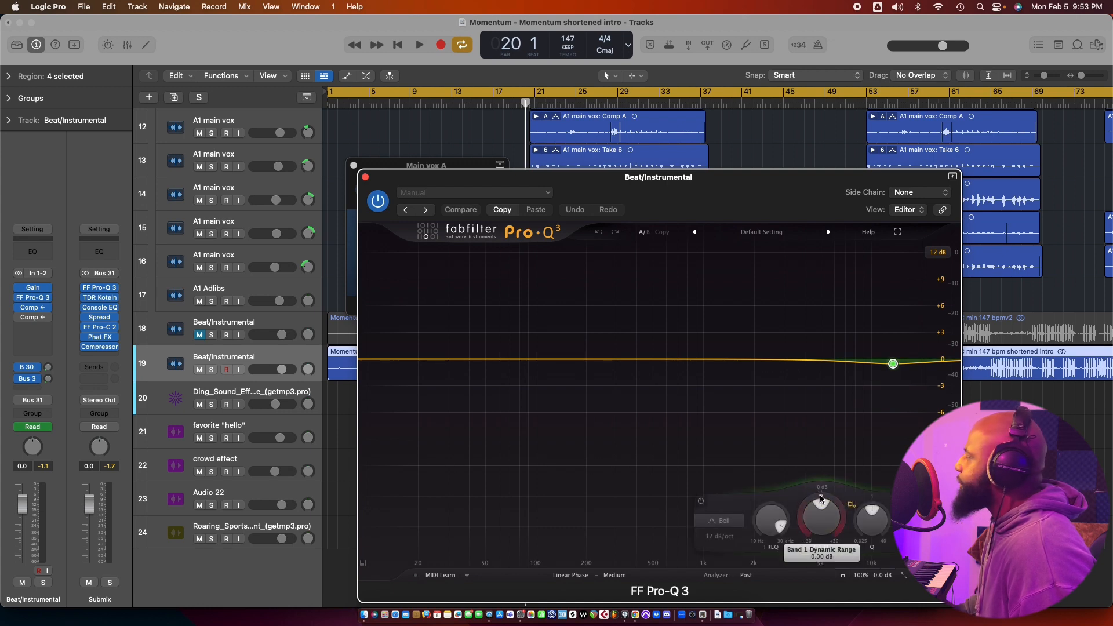
mouse_move(820, 499)
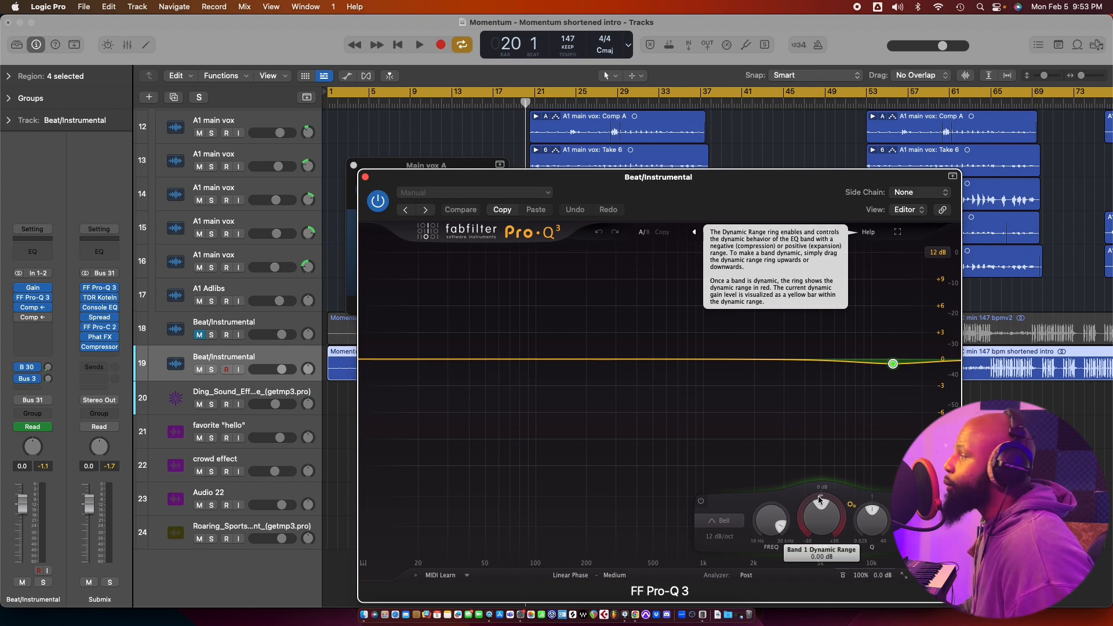
mouse_move(895, 366)
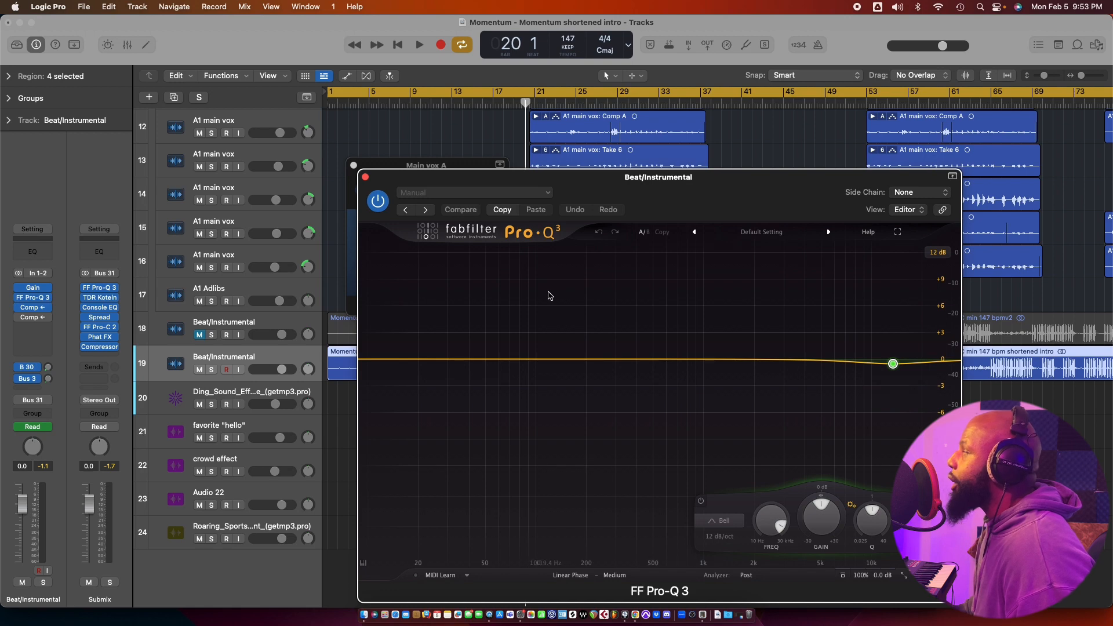
click(366, 177)
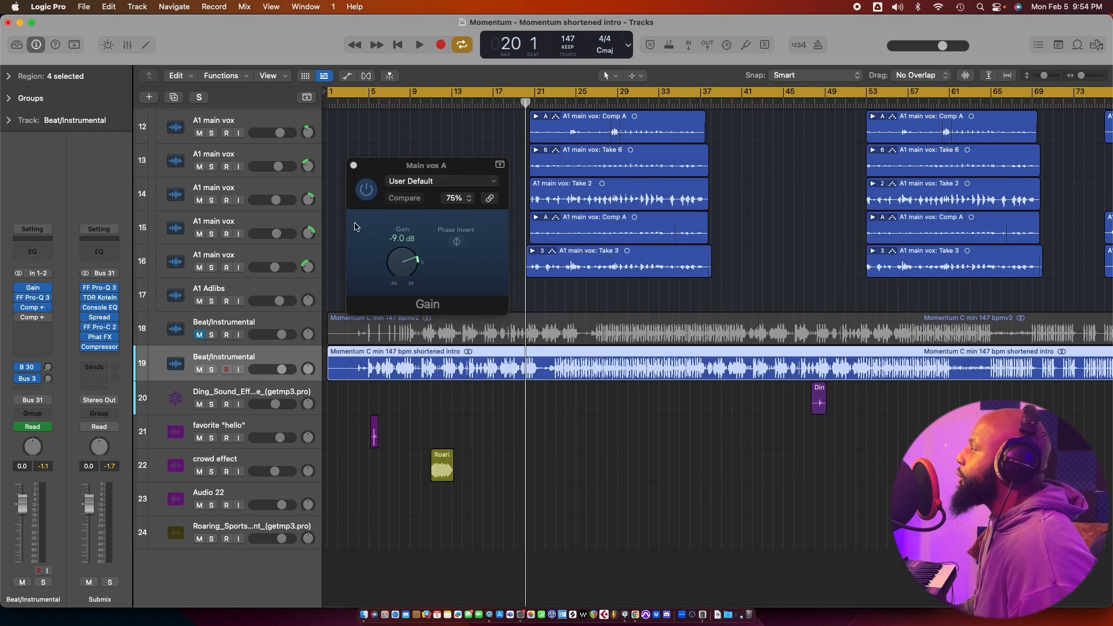
Solo the Main vox A track and play it from the start of the song, closing its leftover Gain window.
scroll(312, 144, up, 10)
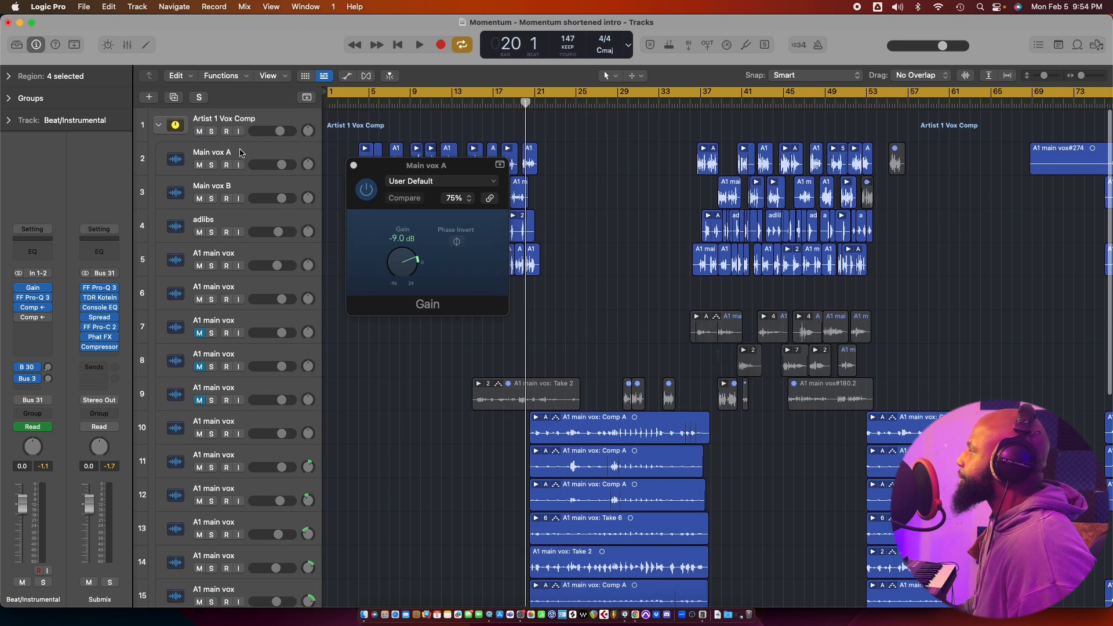
click(239, 153)
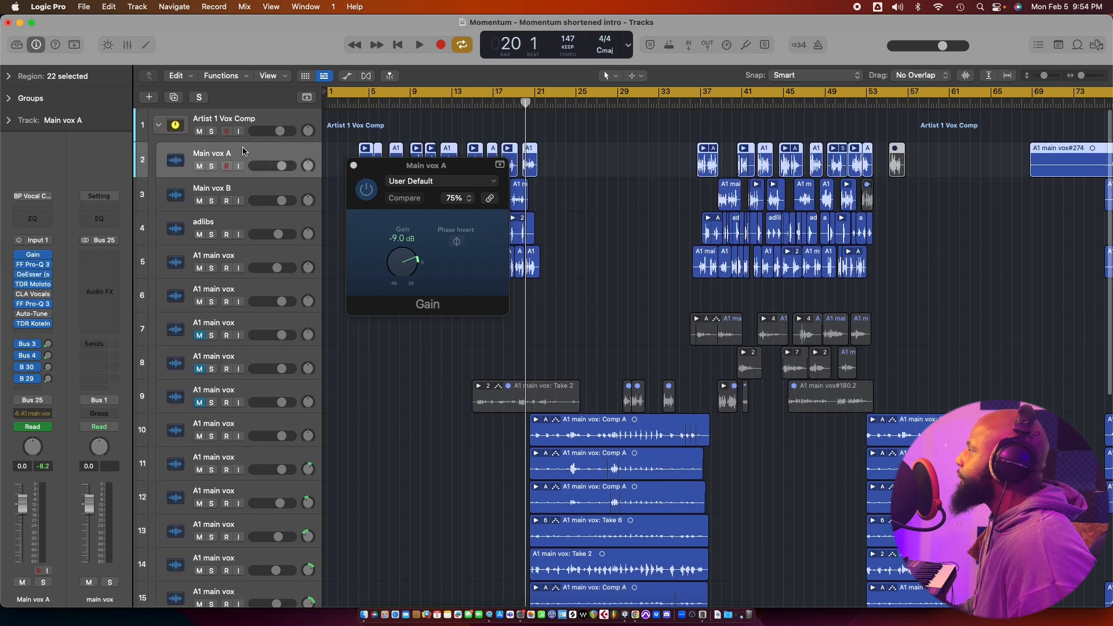
click(211, 167)
click(356, 103)
key(space)
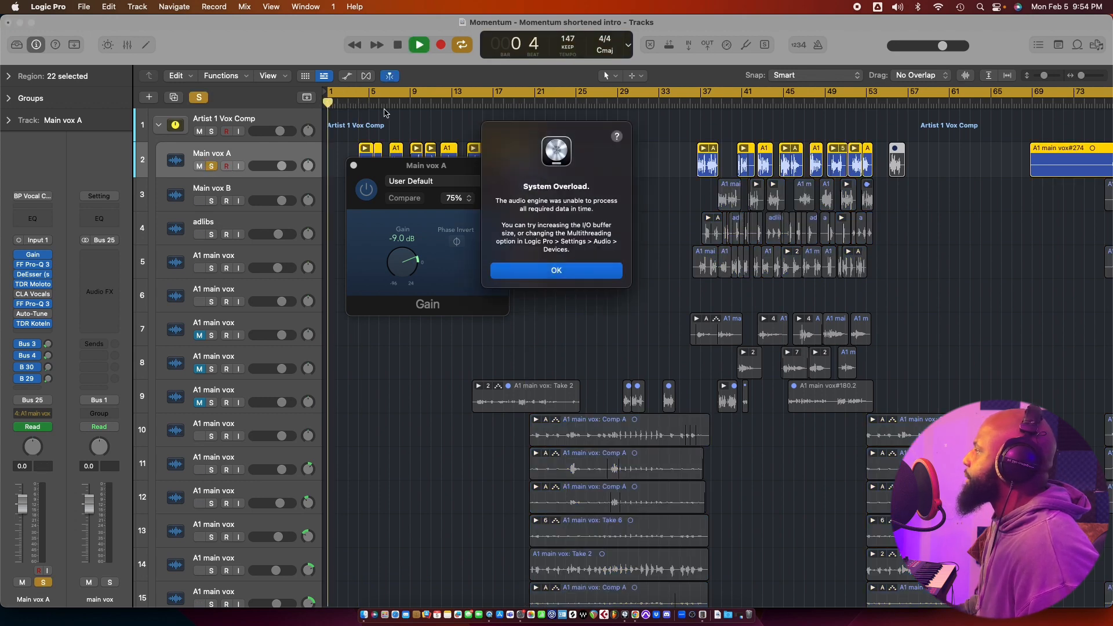
click(503, 276)
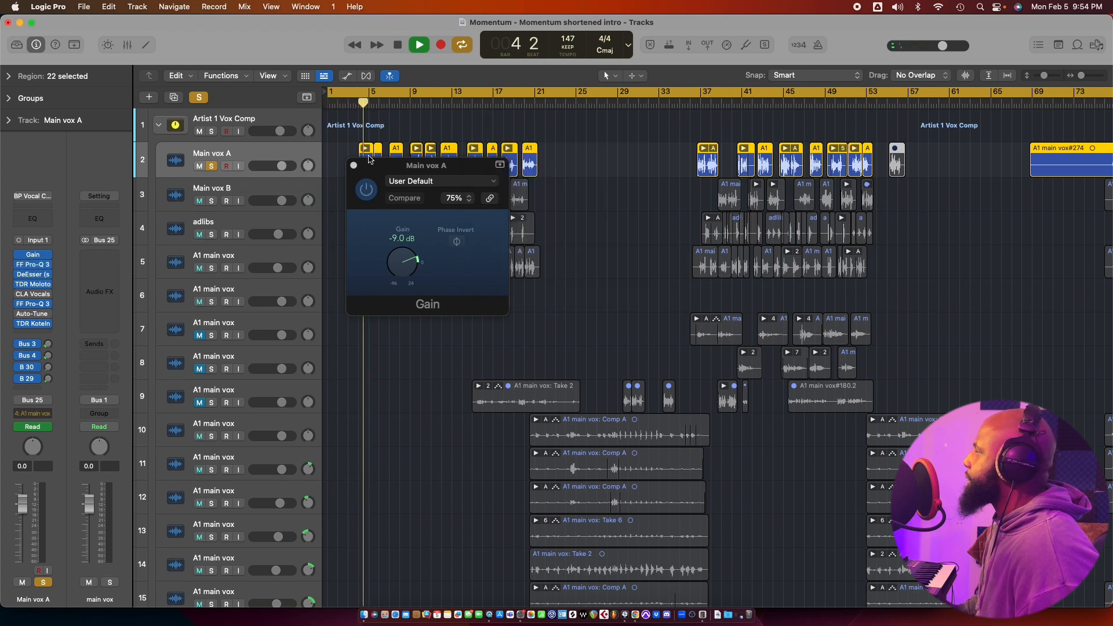
click(355, 166)
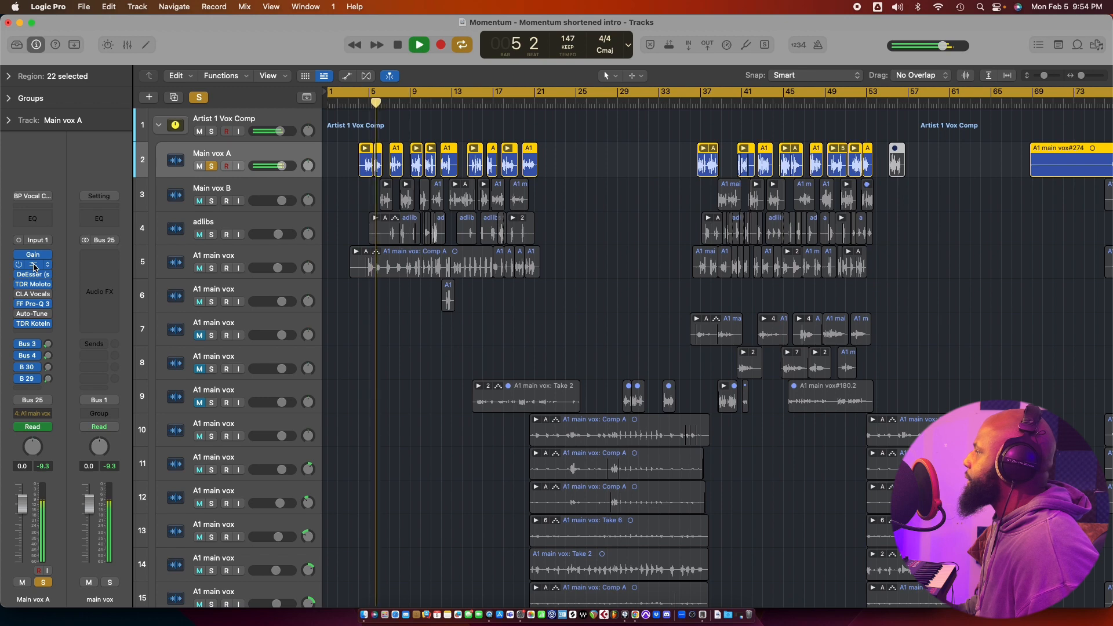
Audition the 5883 Hz band in the Main vox A track's first FF Pro-Q 3, closing the EQ and unsoloing the track.
click(33, 264)
mouse_move(824, 338)
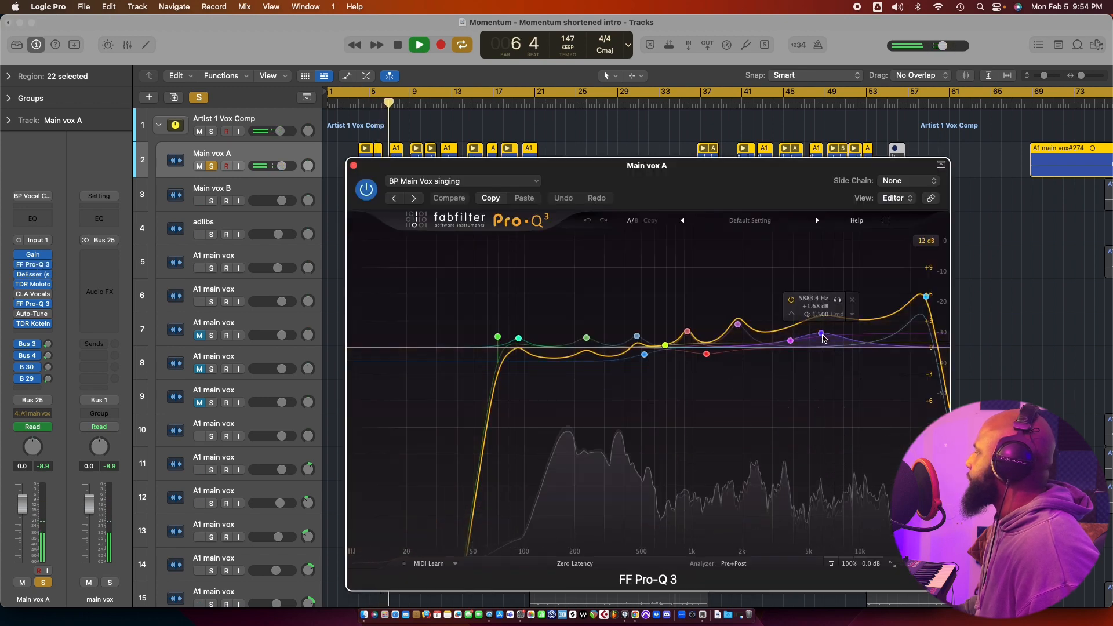
click(837, 300)
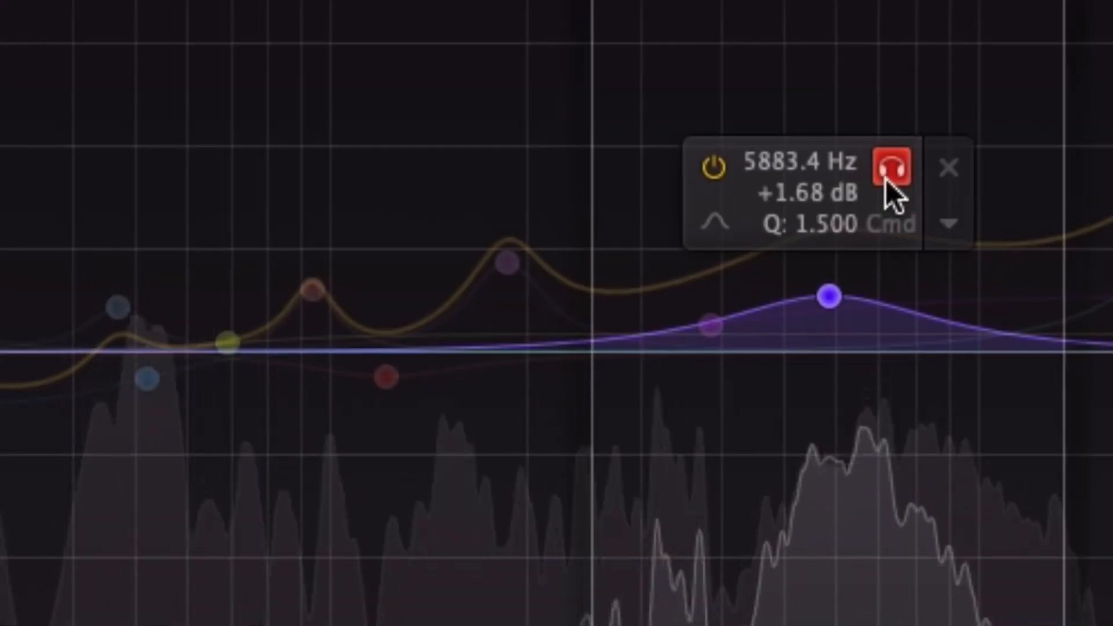
click(886, 180)
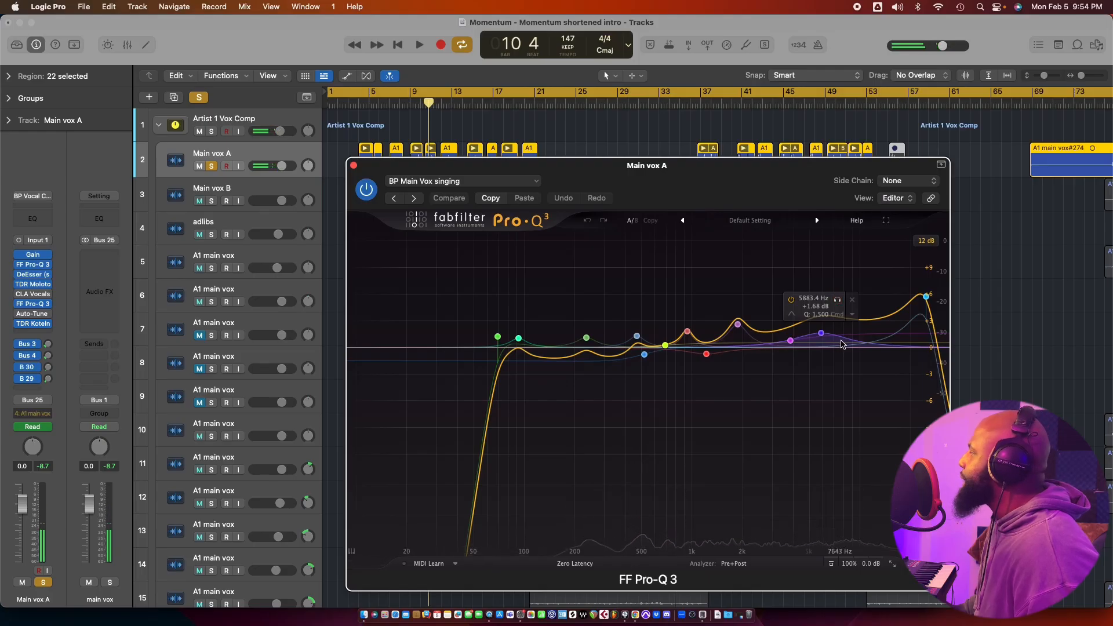
click(354, 166)
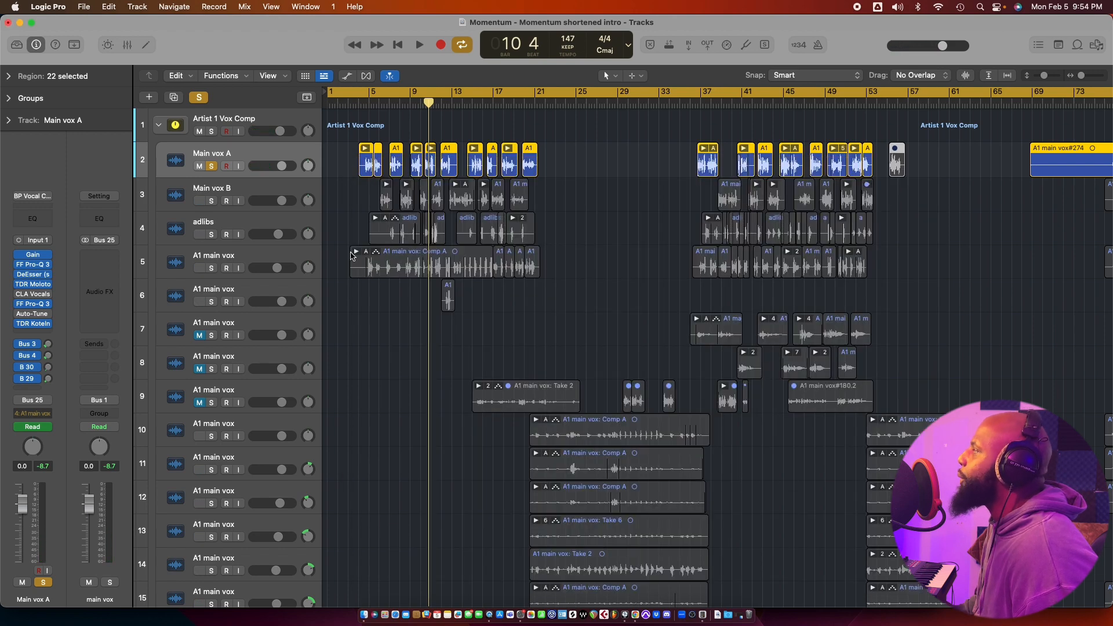
click(212, 169)
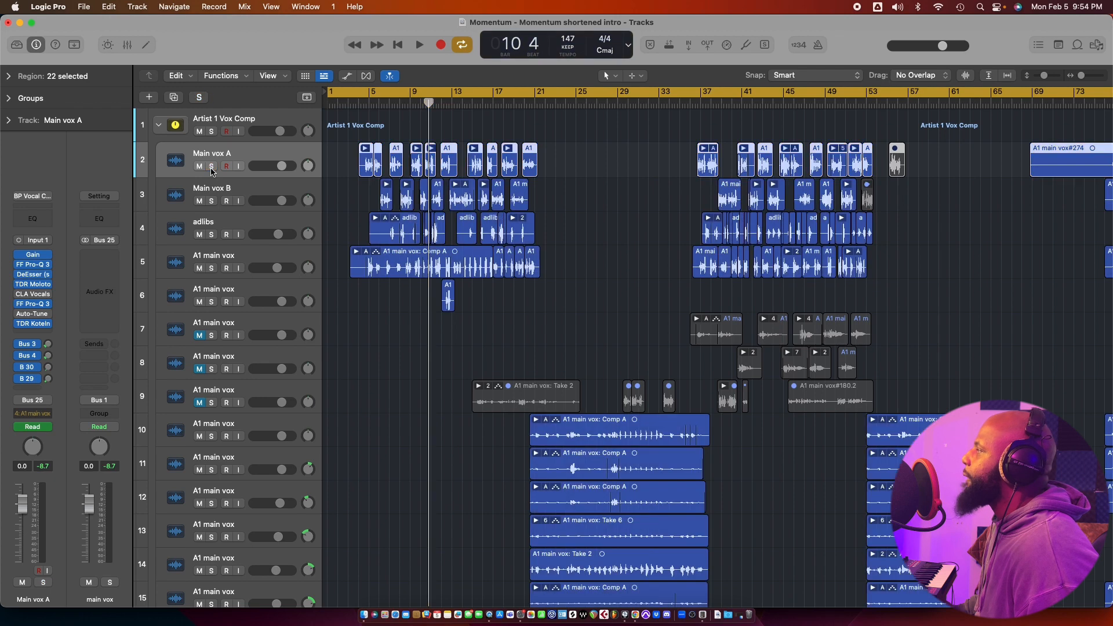
Add a slight bell cut just above 5 kHz in the FF Pro-Q 3 on the unmuted Beat/Instrumental track.
scroll(405, 221, down, 10)
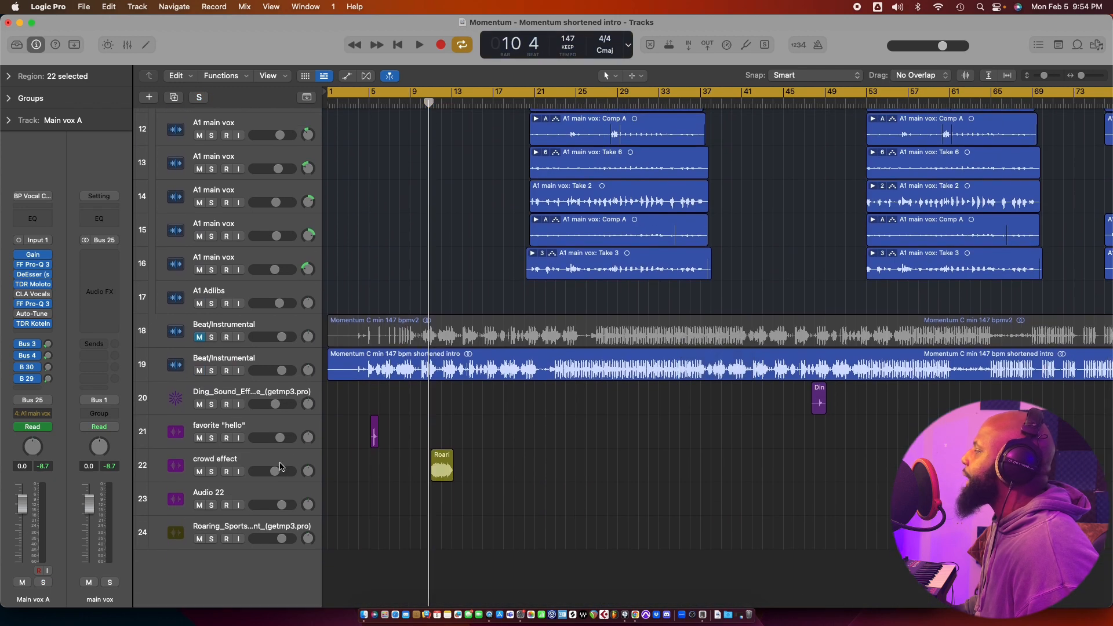
click(277, 468)
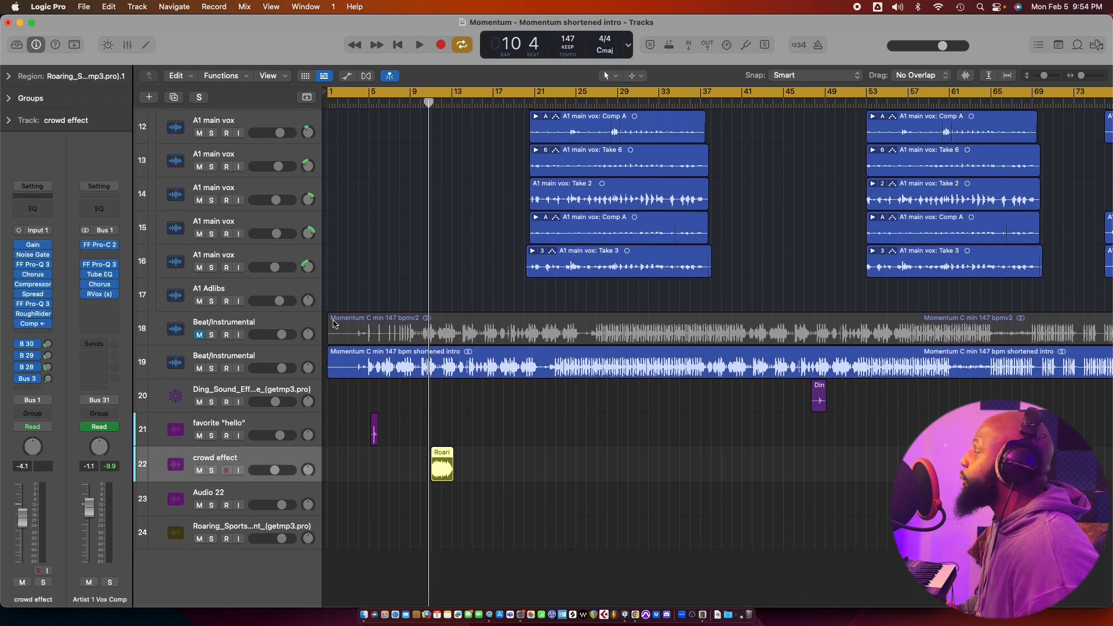
click(249, 359)
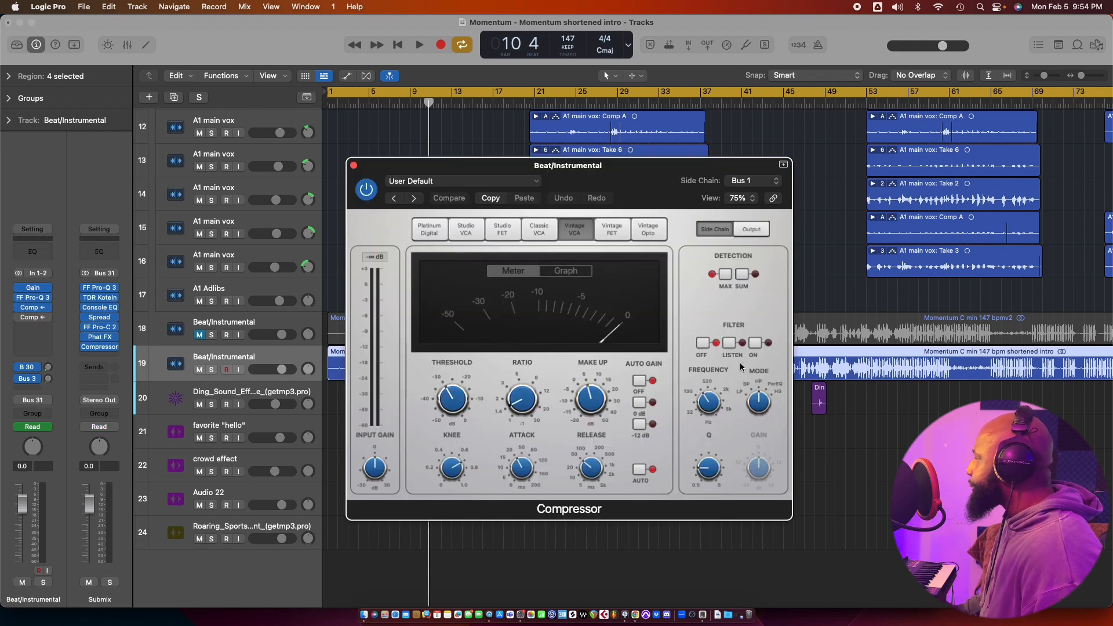
click(353, 166)
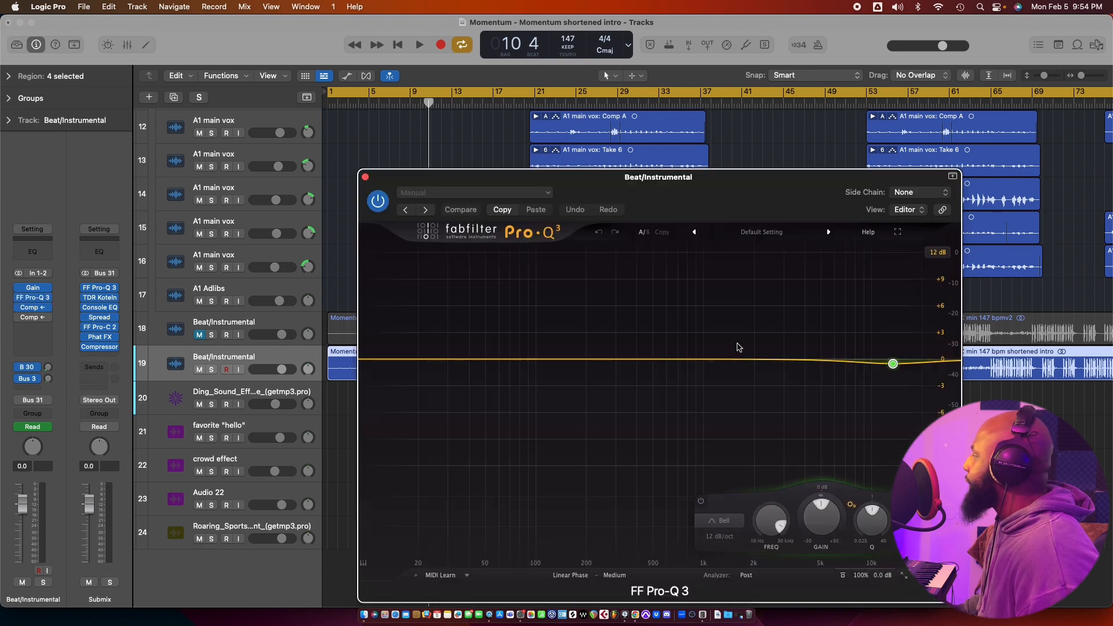
click(805, 360)
drag(806, 368, 830, 368)
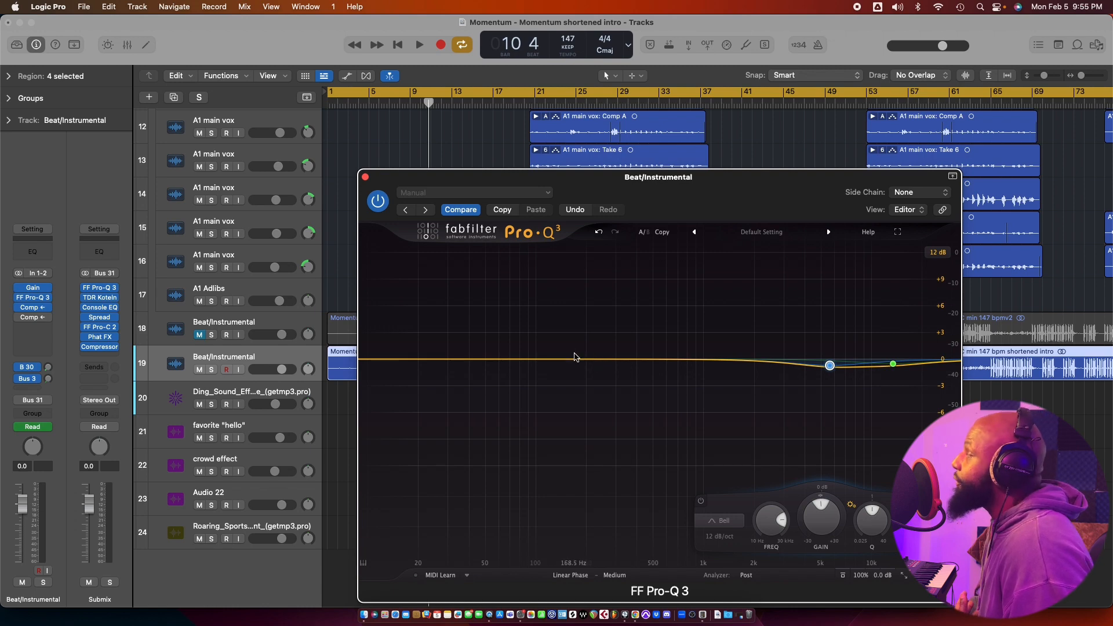
Try a bell cut of about 1.15 dB near 313 Hz on the beat's EQ during playback, and delete that band.
click(624, 360)
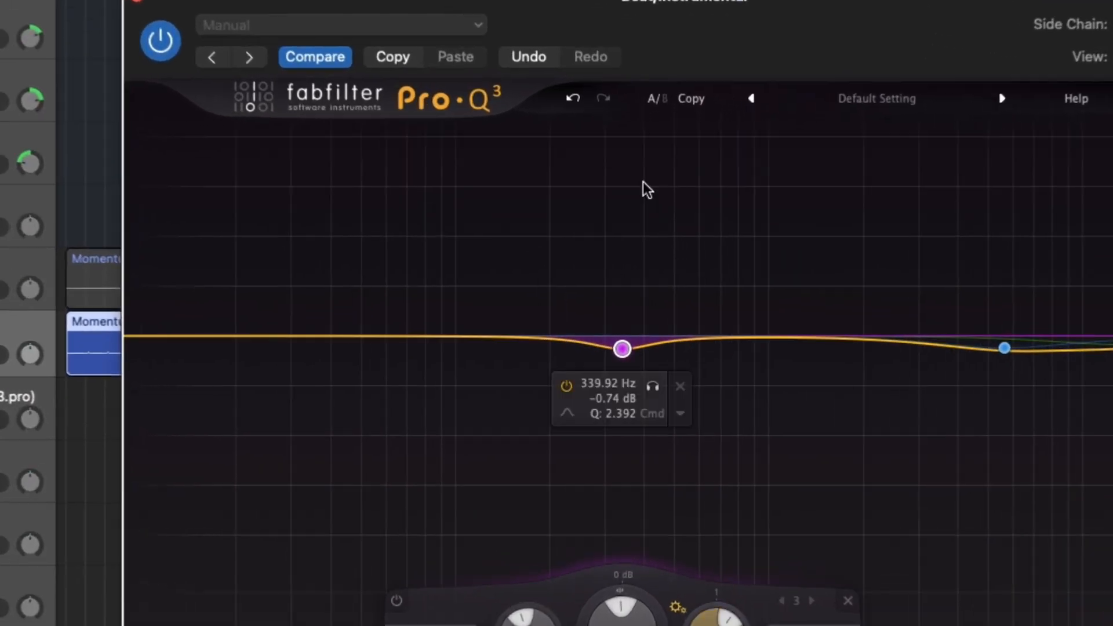
drag(626, 337, 627, 346)
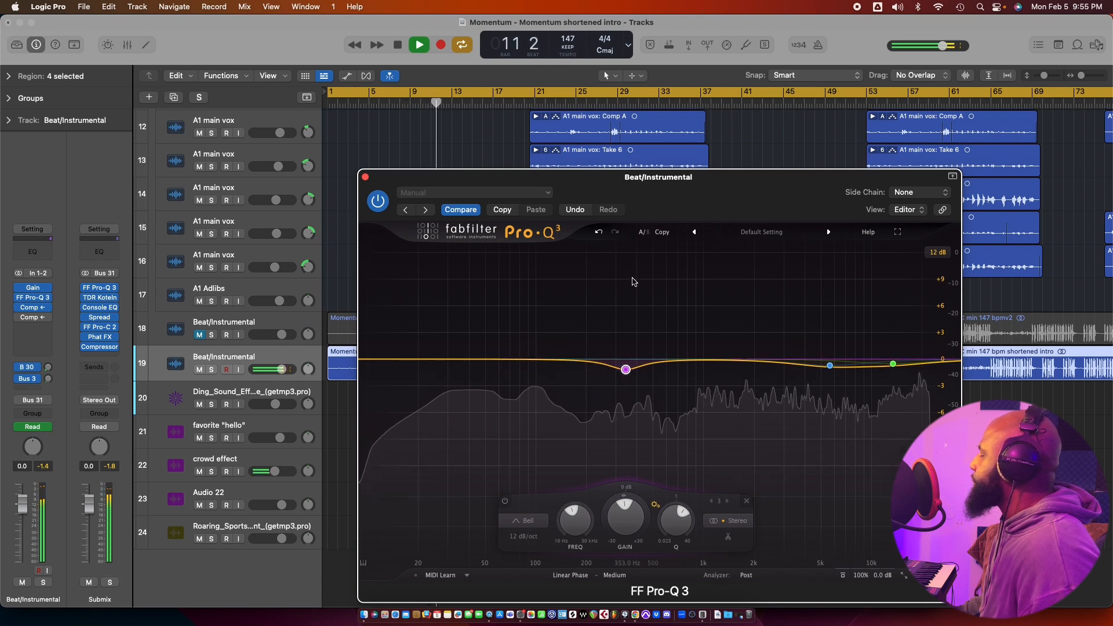
mouse_move(628, 369)
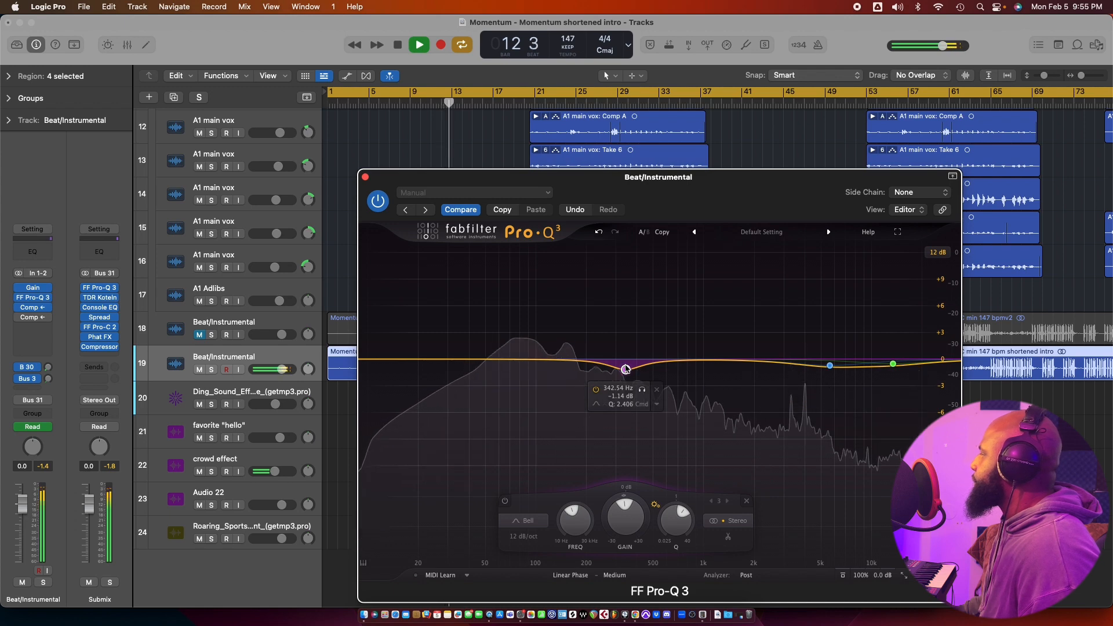
drag(625, 368, 615, 369)
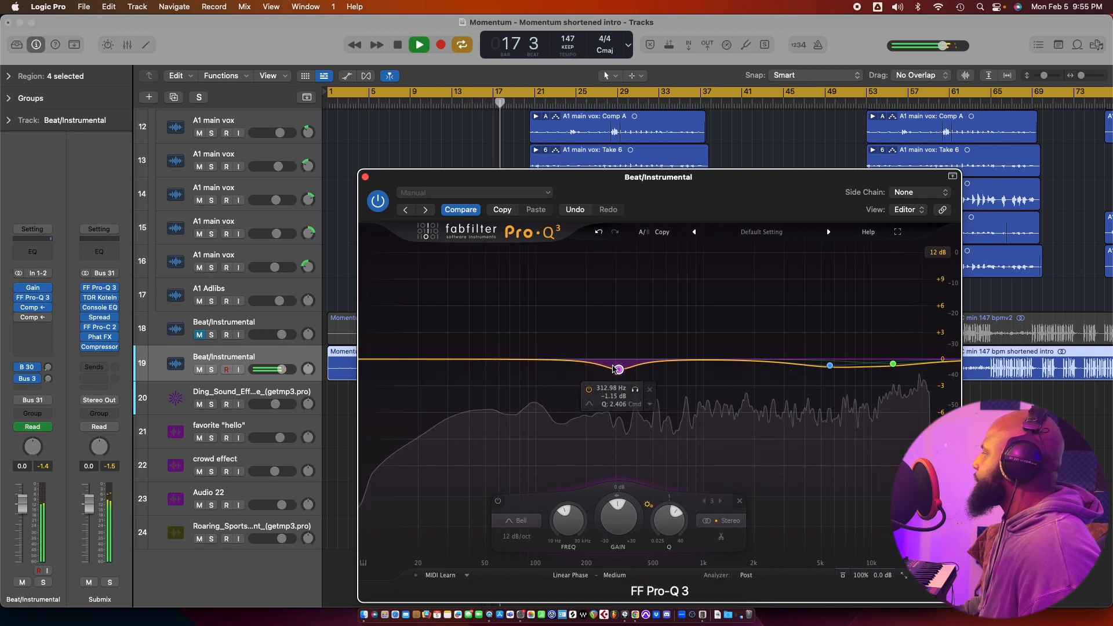
key(space)
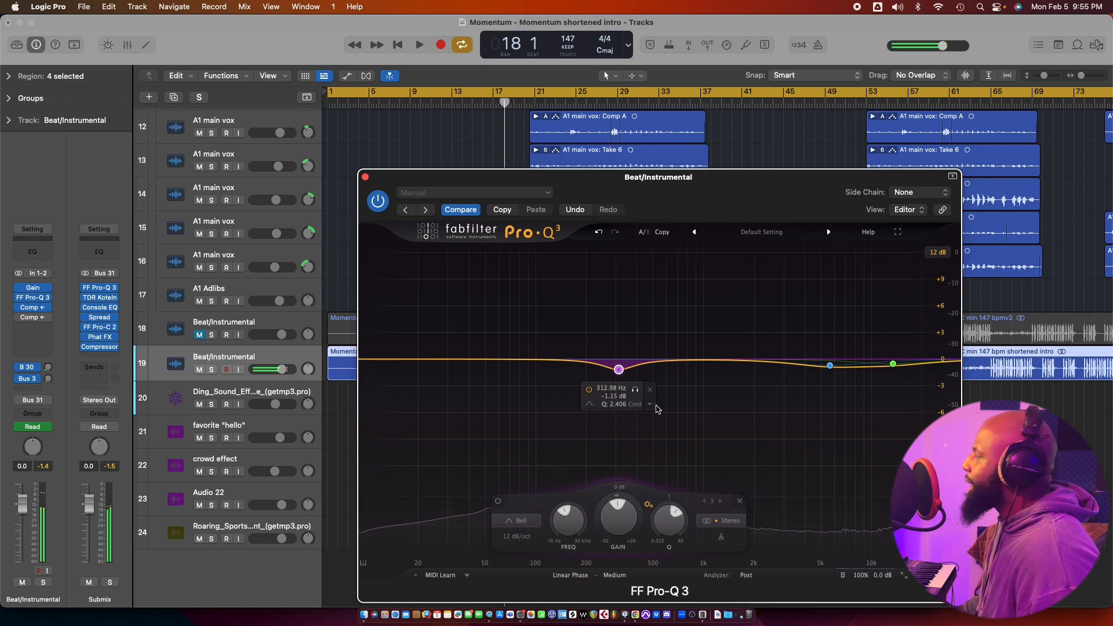
click(651, 391)
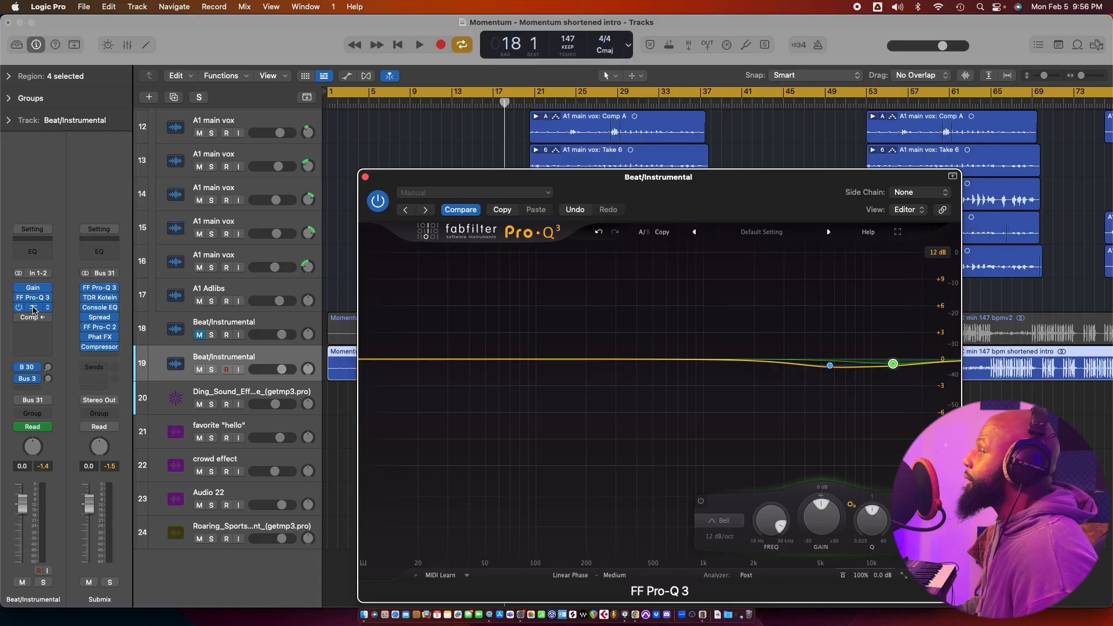
Enable the side-chain filter in the beat's Bus 1 keyed Compressor and set its frequency to about 233 Hz during playback.
click(33, 308)
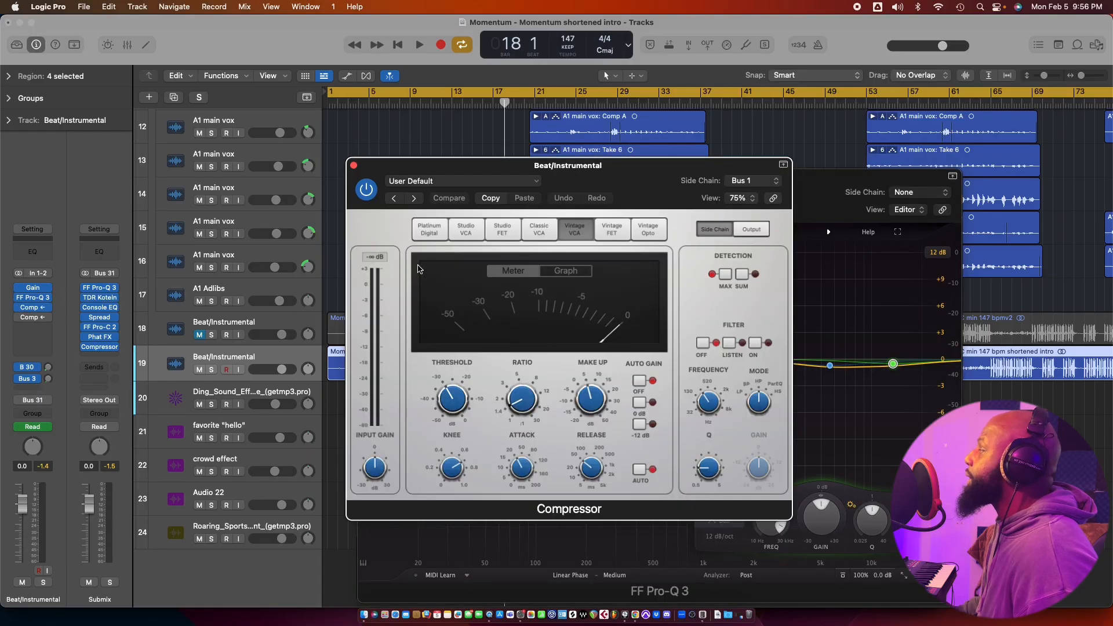
click(755, 344)
key(space)
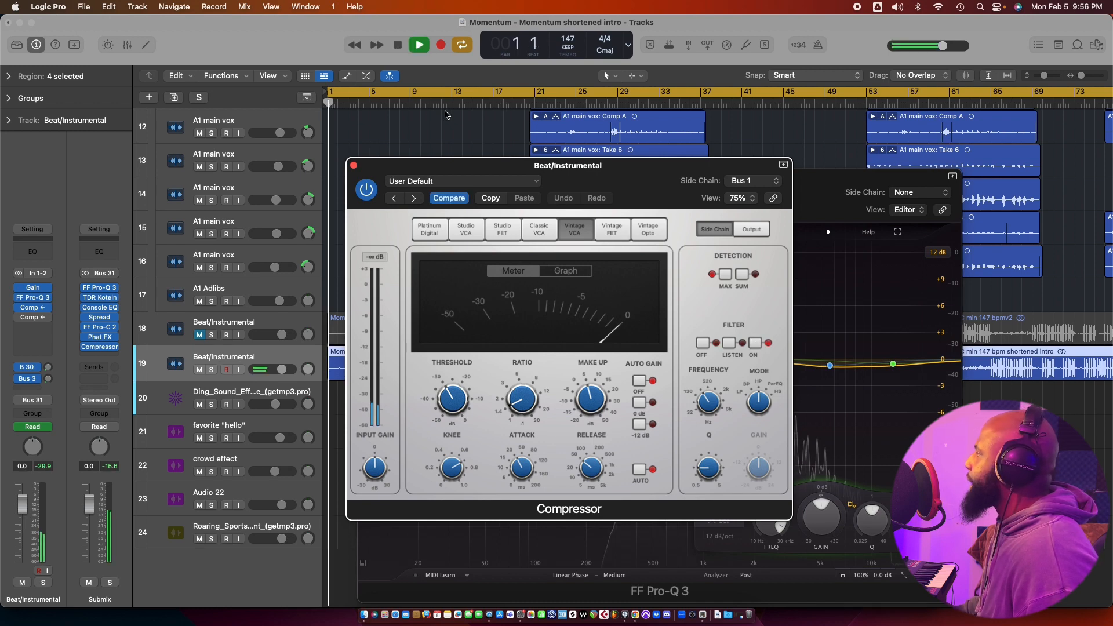
click(453, 138)
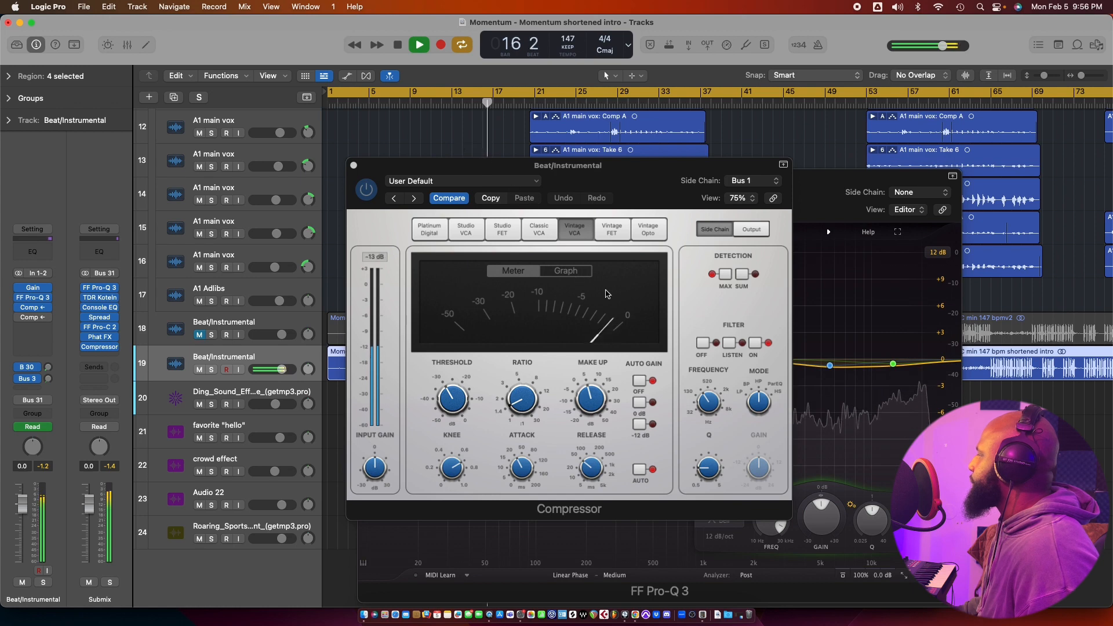
click(708, 400)
scroll(708, 400, down, 2)
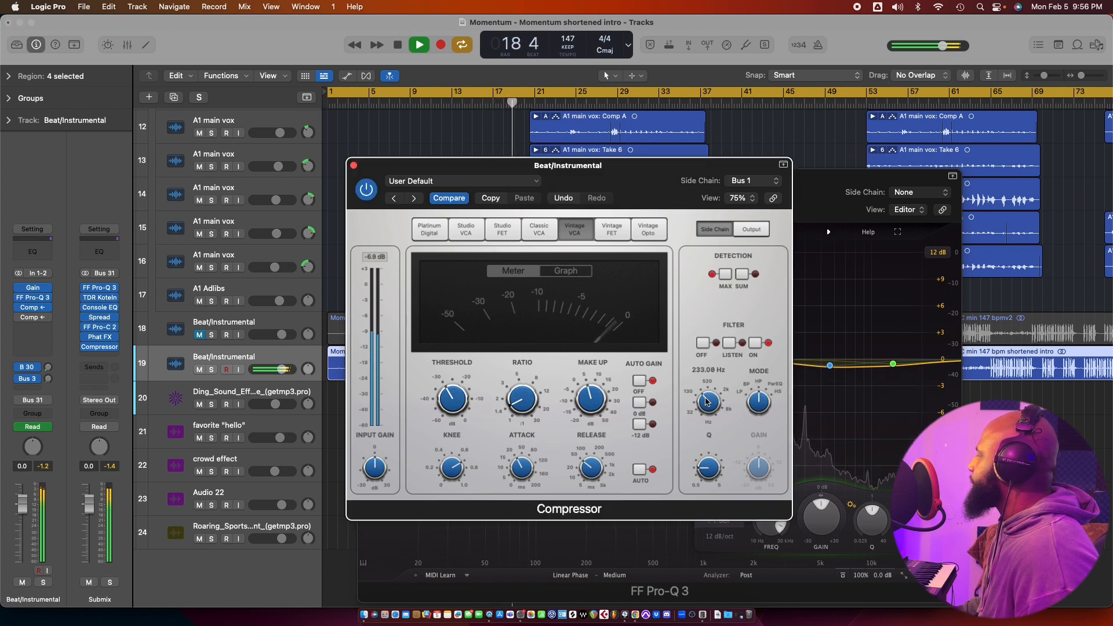
mouse_move(707, 471)
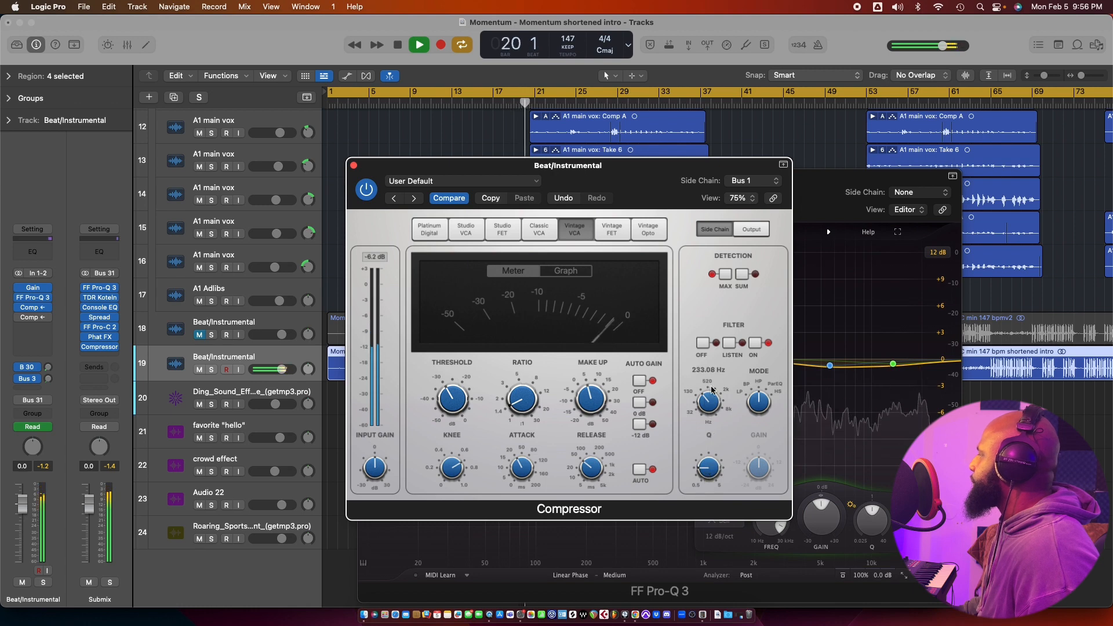
Check the Compressor's graph and meter displays, dismiss the overload alert, and close both beat plug-in windows.
click(591, 270)
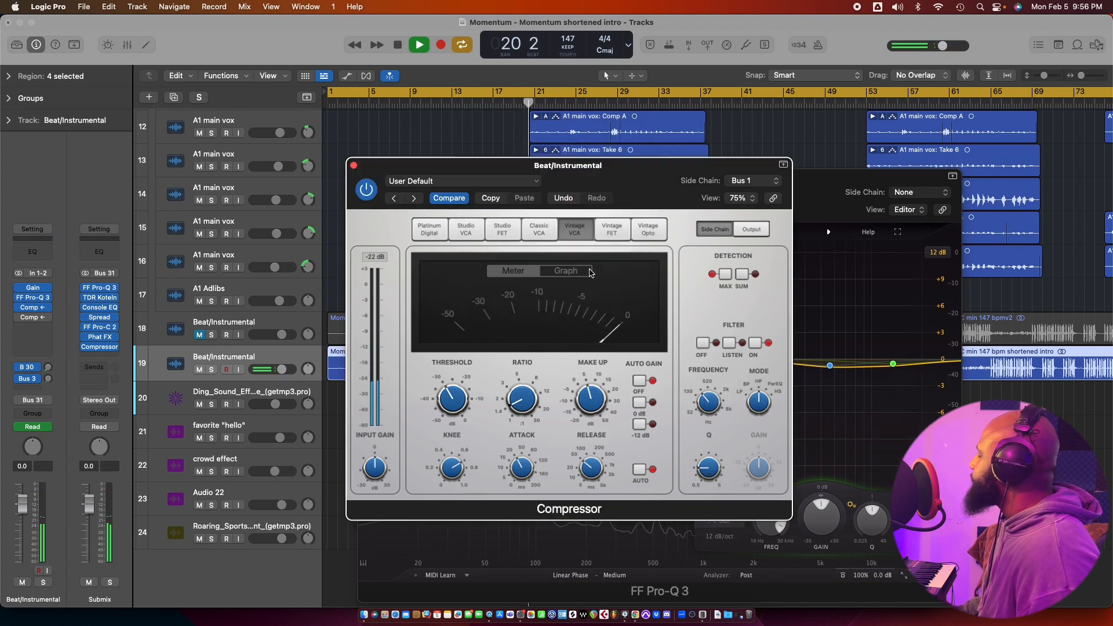
click(510, 270)
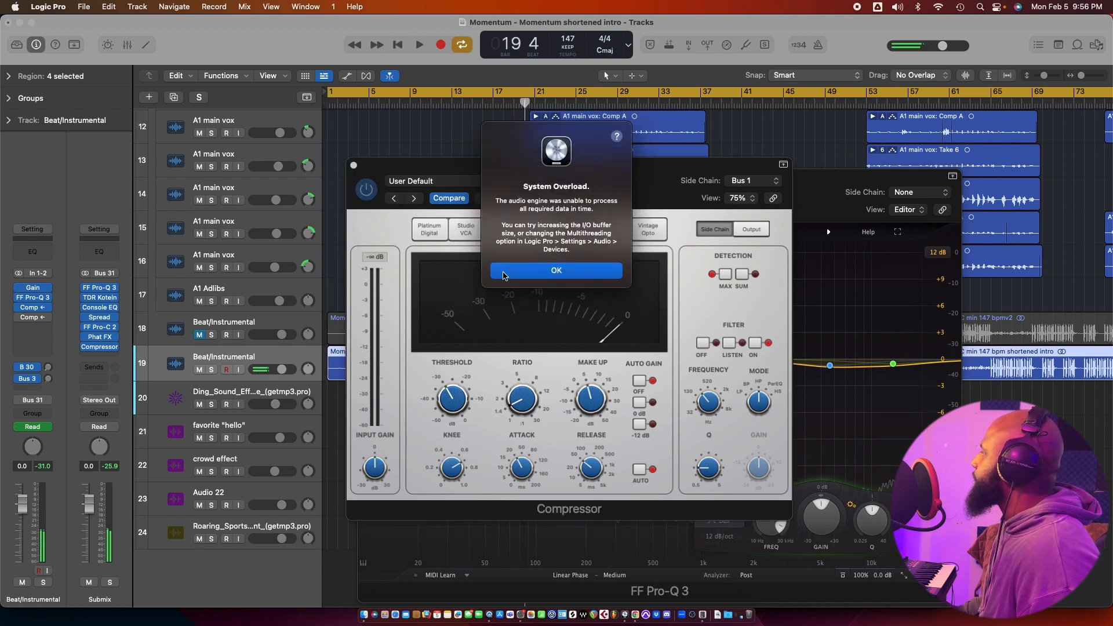
key(Return)
click(354, 166)
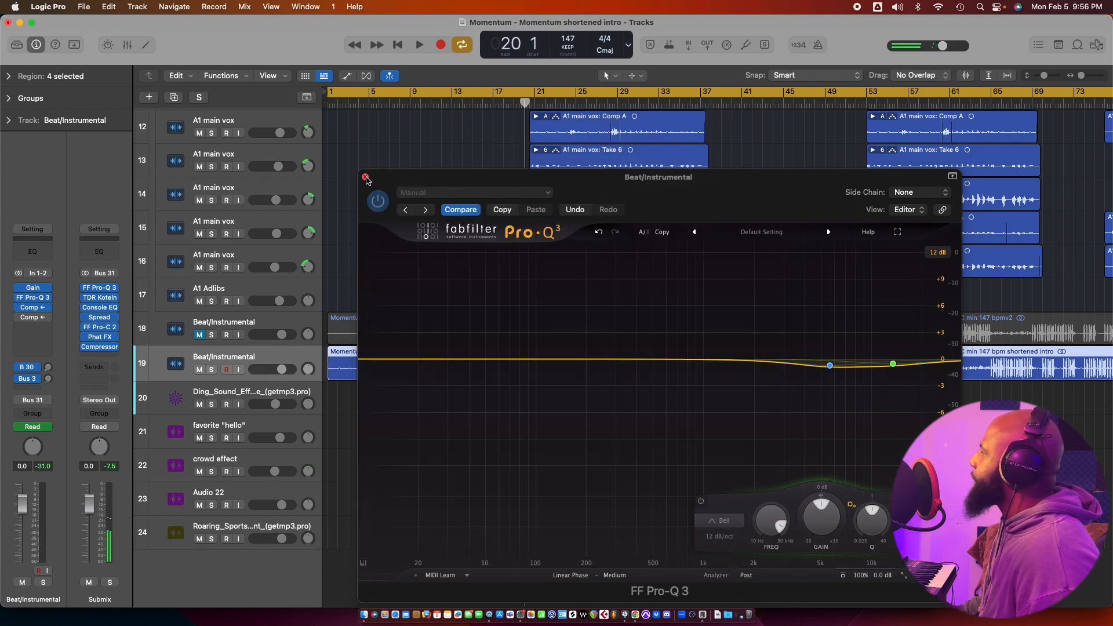
click(366, 177)
Play the full mix from about bar 20 while reviewing the levels of the stacked A1 main vox tracks.
key(space)
click(521, 103)
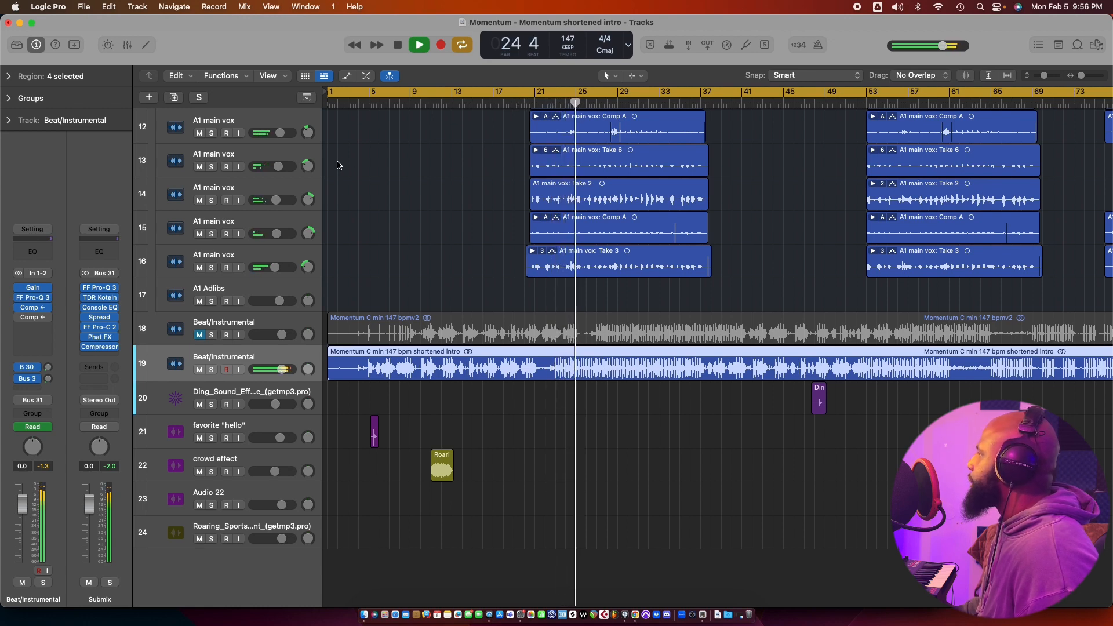
mouse_move(278, 167)
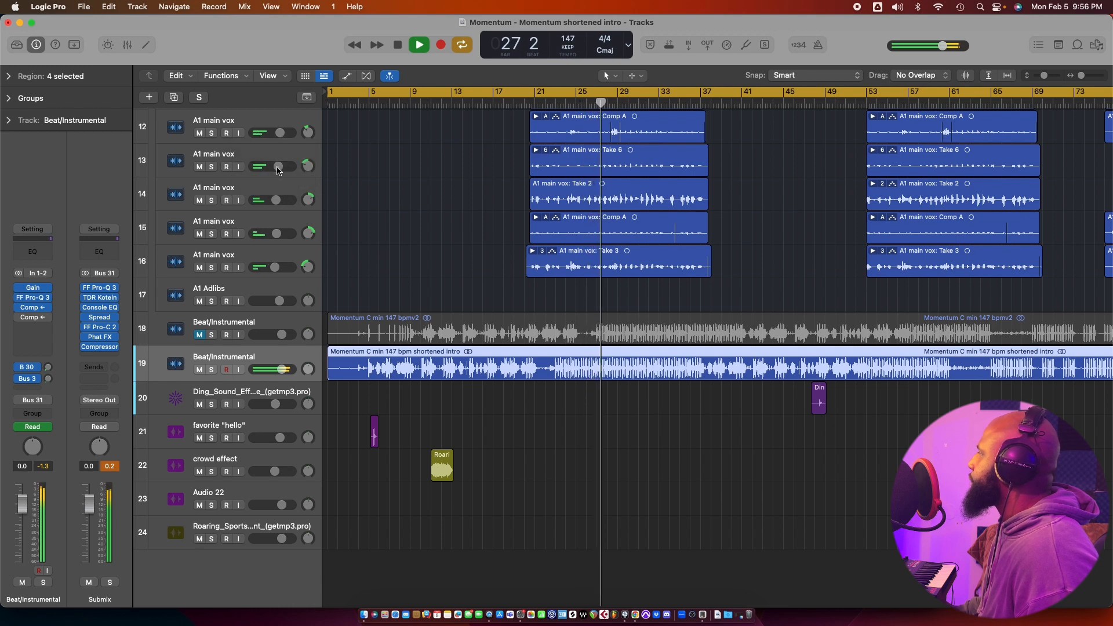
scroll(278, 164, up, 4)
scroll(277, 163, up, 7)
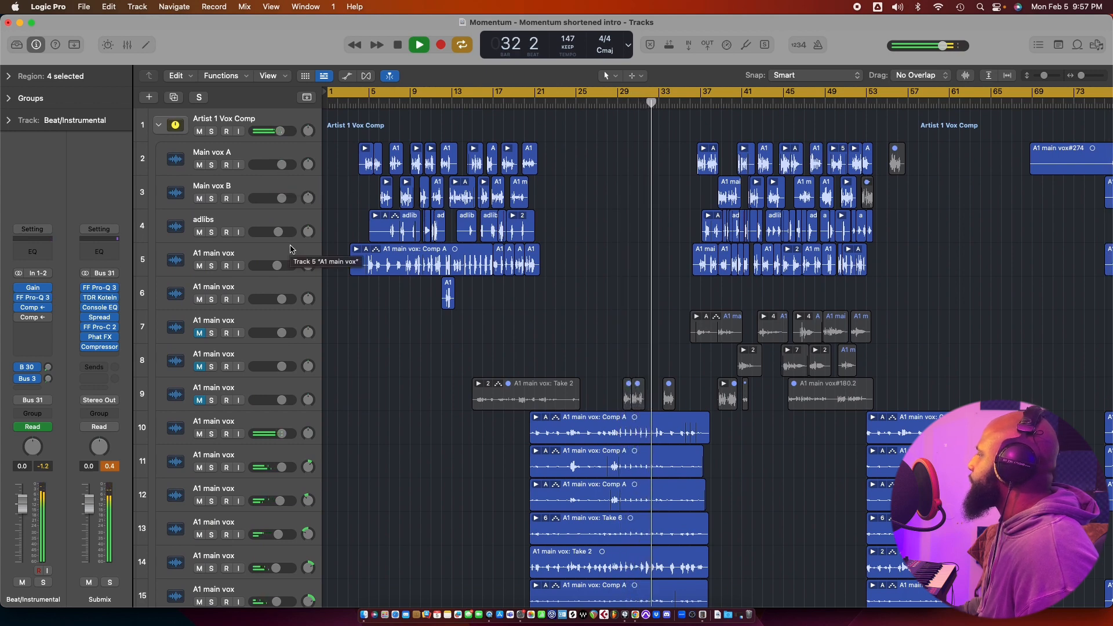
key(space)
Solo the A1 main vox on track 11 and play it from about bar 20, dismissing the overload alert.
scroll(290, 249, down, 5)
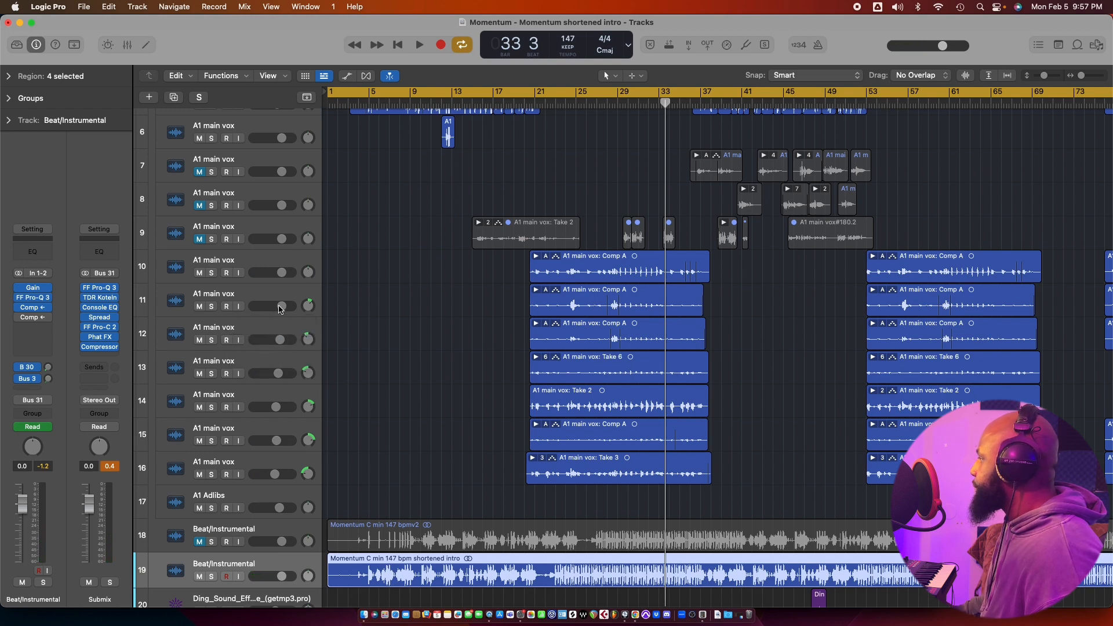
click(211, 307)
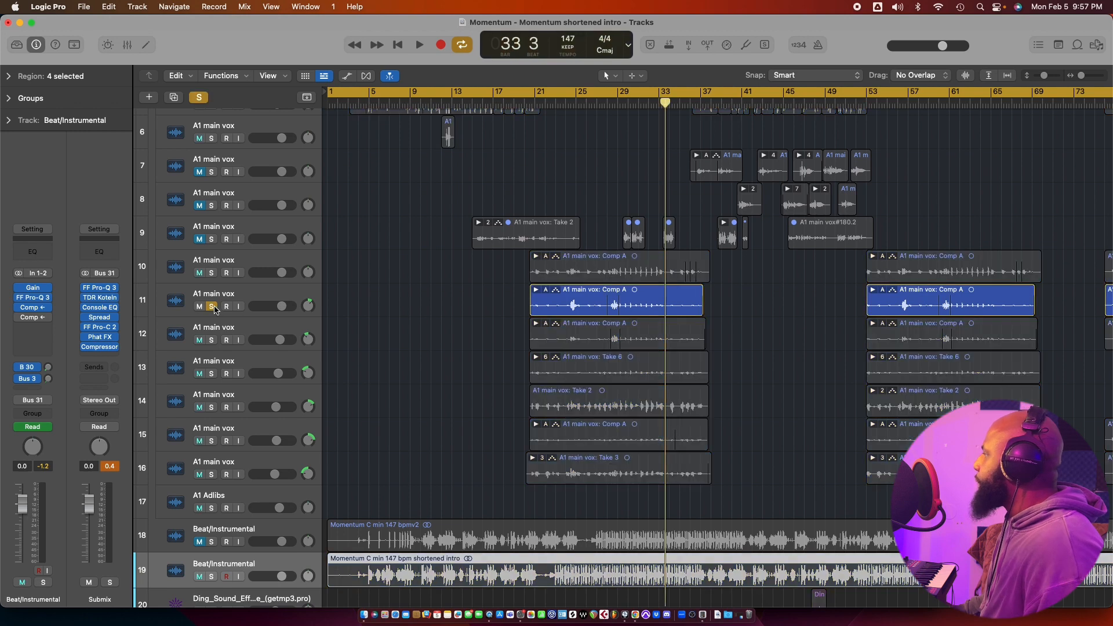
click(520, 102)
double_click(528, 103)
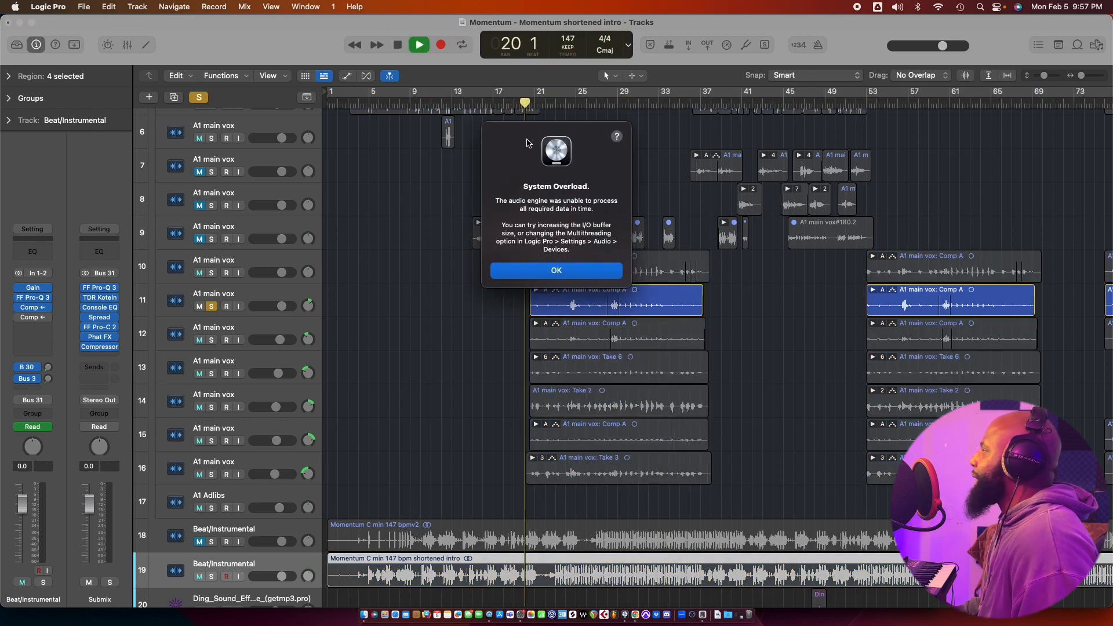
click(520, 273)
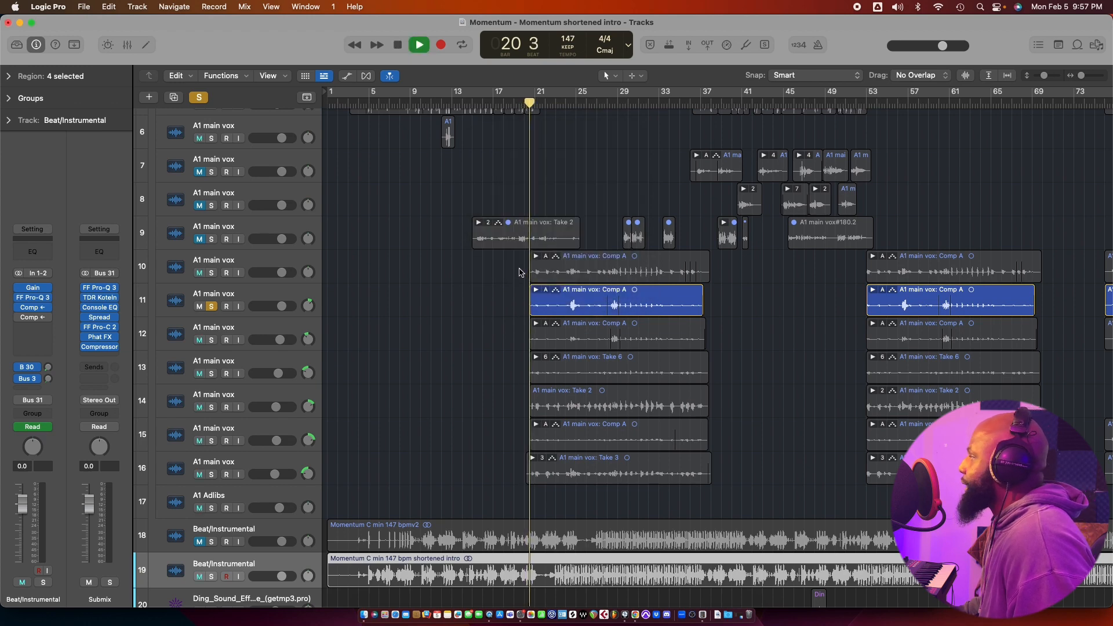
key(space)
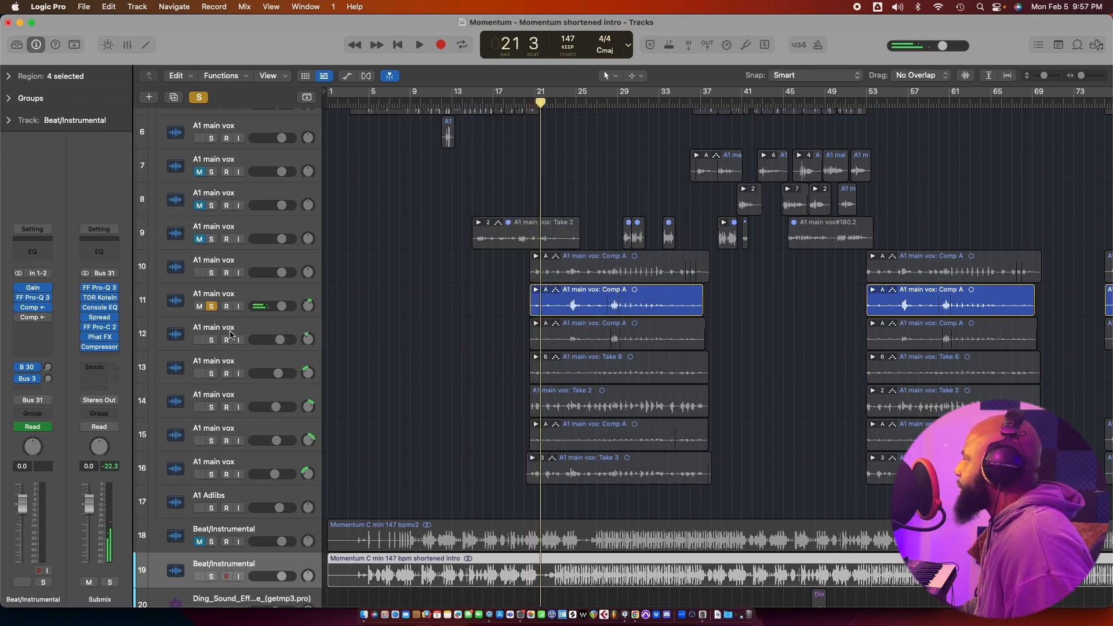
Add track 12 to the solo, listen to both A1 main vox tracks together, and unsolo both.
click(213, 340)
key(space)
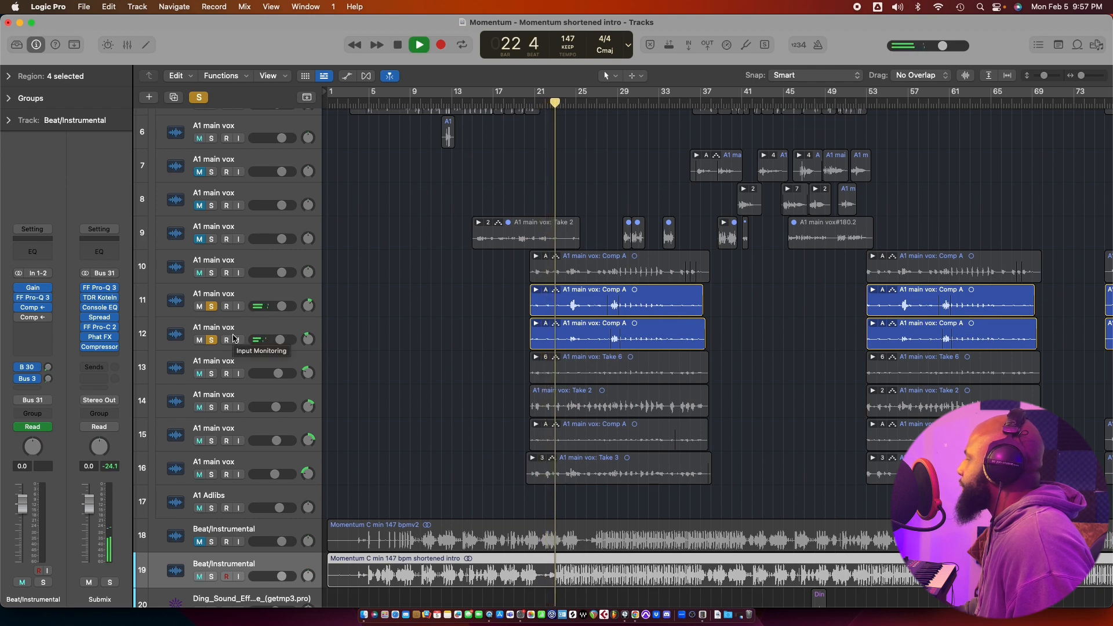
key(space)
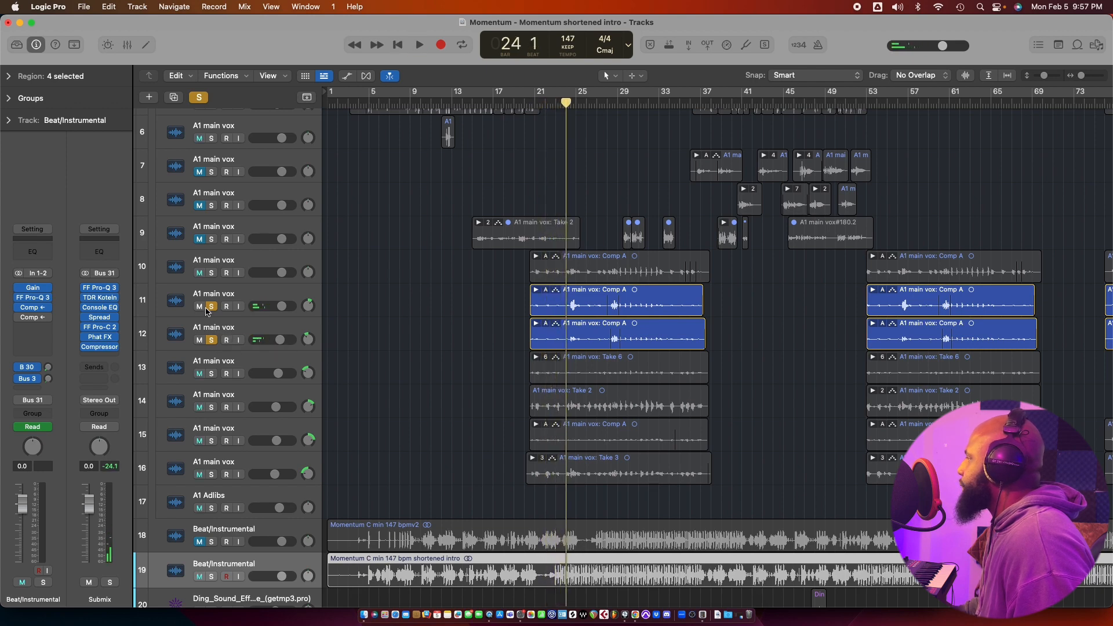
click(211, 306)
click(212, 340)
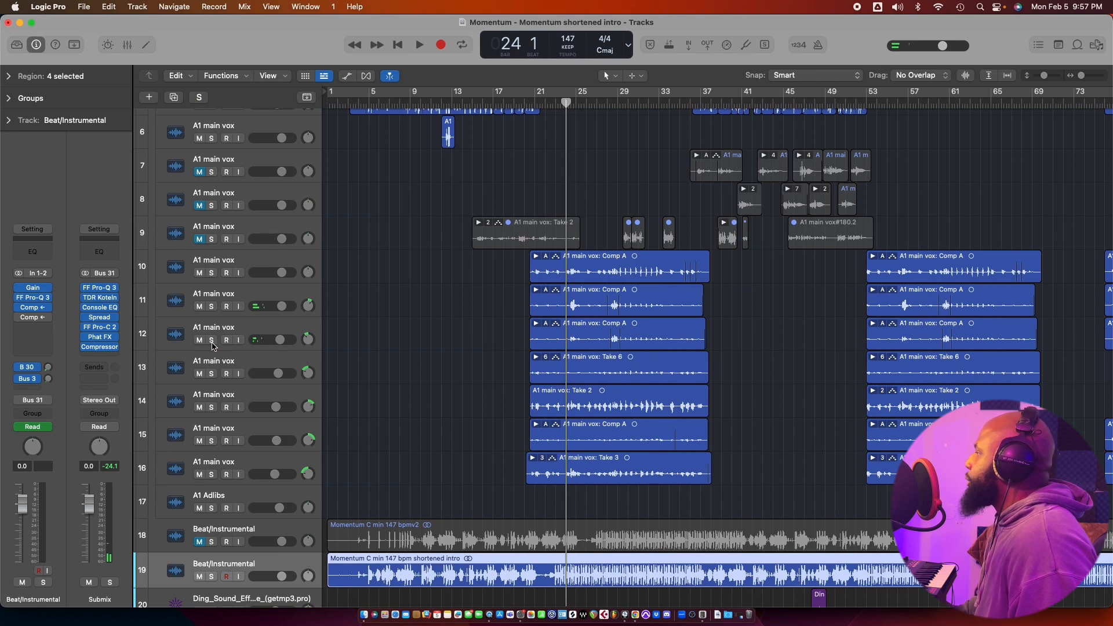
Solo the A1 main vox on track 13, play it briefly, raise its volume to -1.1 dB, and unsolo it.
click(212, 374)
key(space)
click(278, 375)
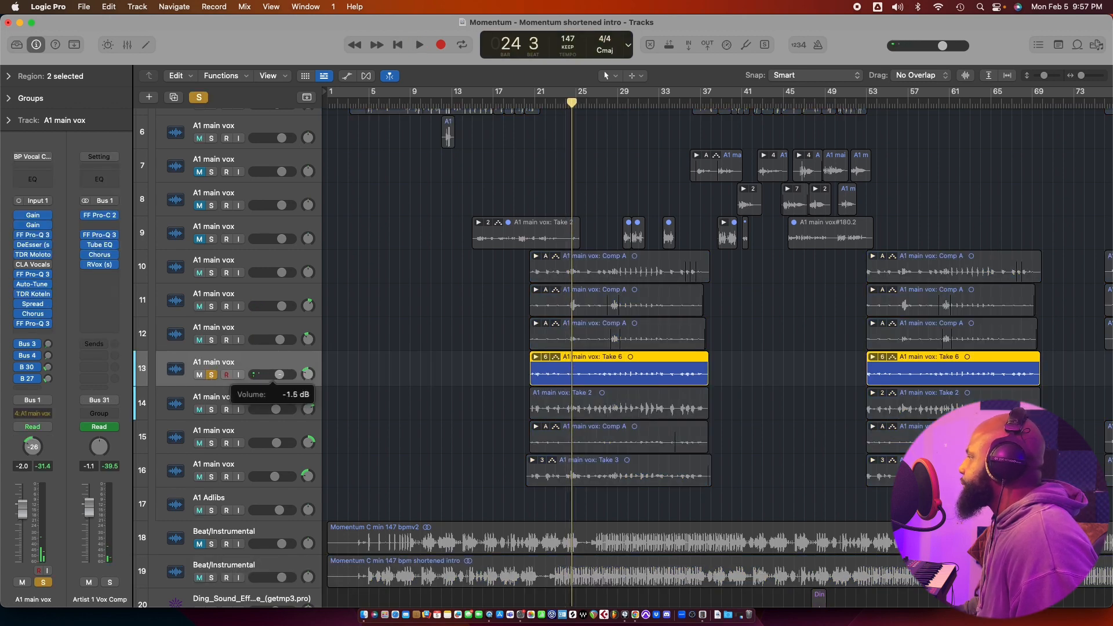
drag(280, 374, 281, 375)
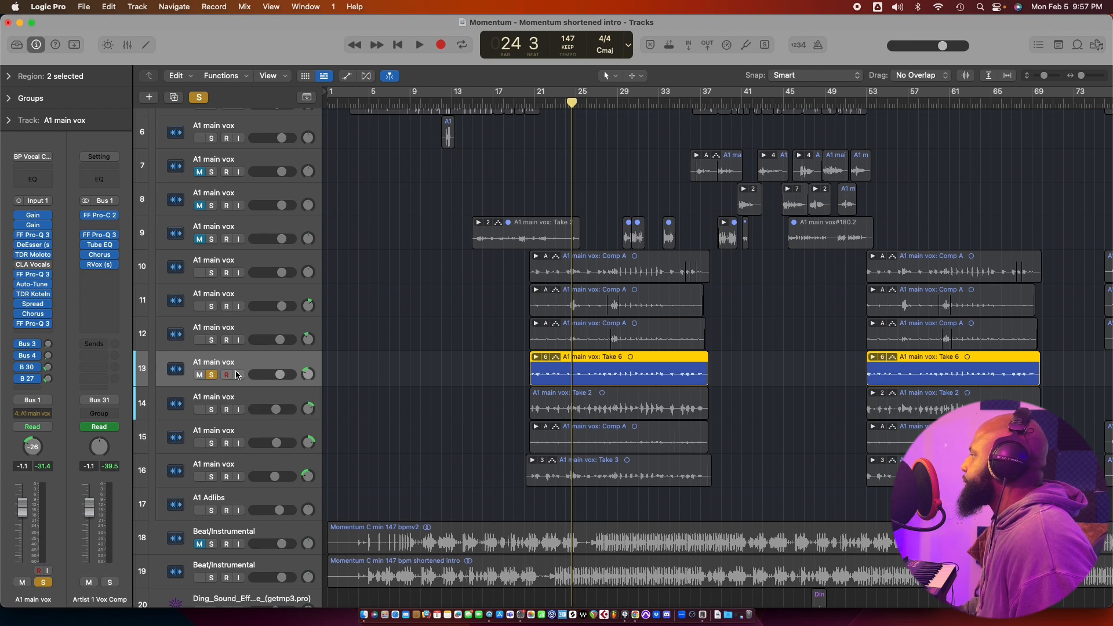
click(212, 375)
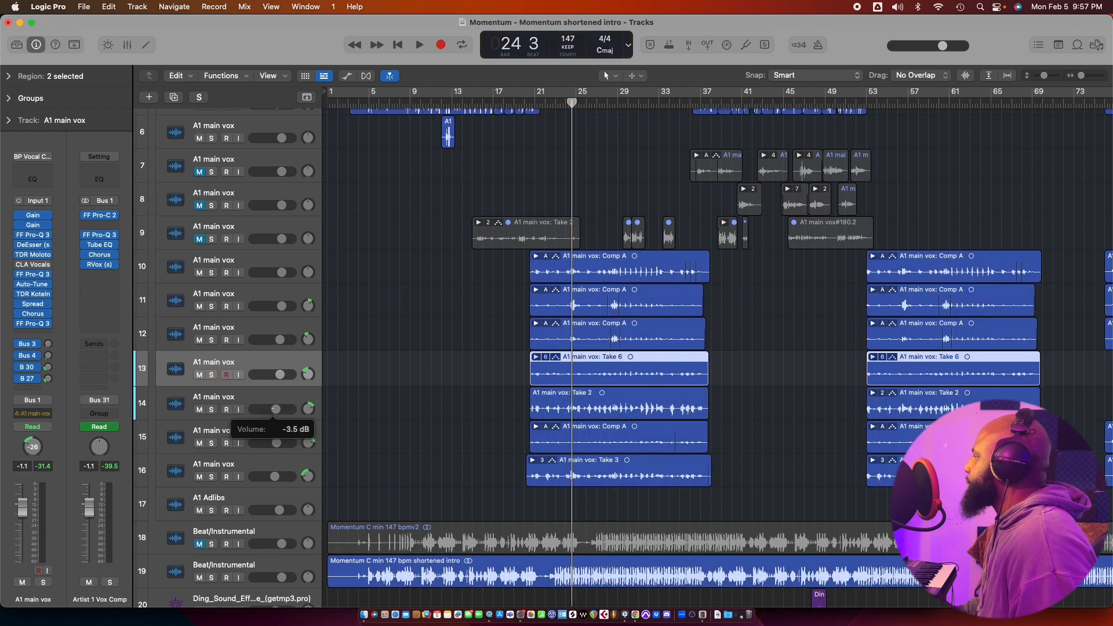
Solo the A1 main vox on track 14, play a short passage, and raise its volume to -2.0 dB.
click(212, 410)
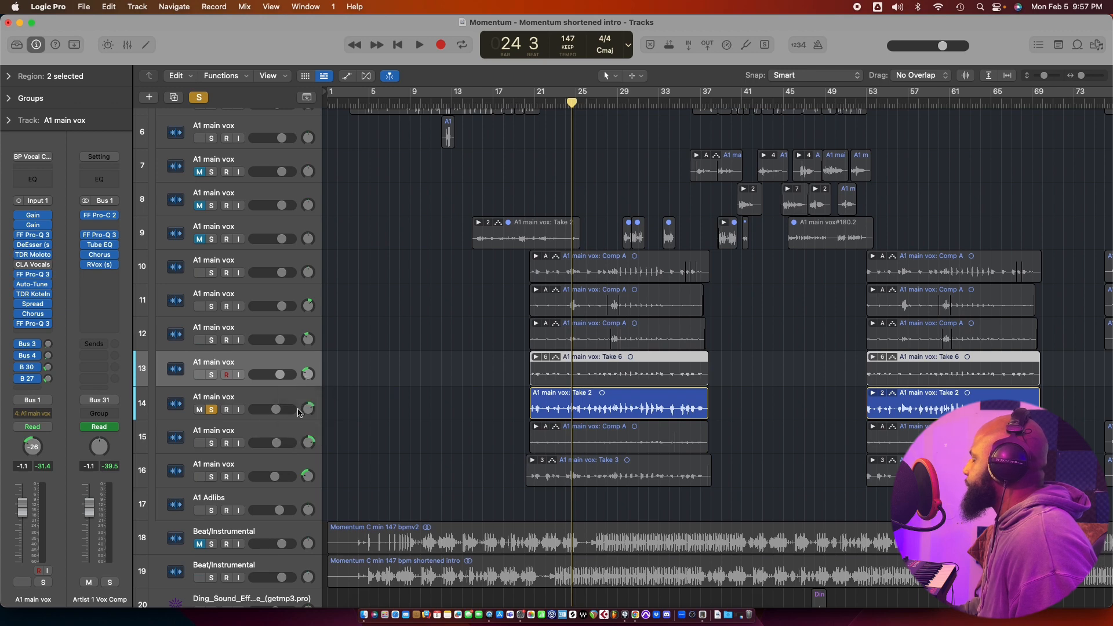
key(space)
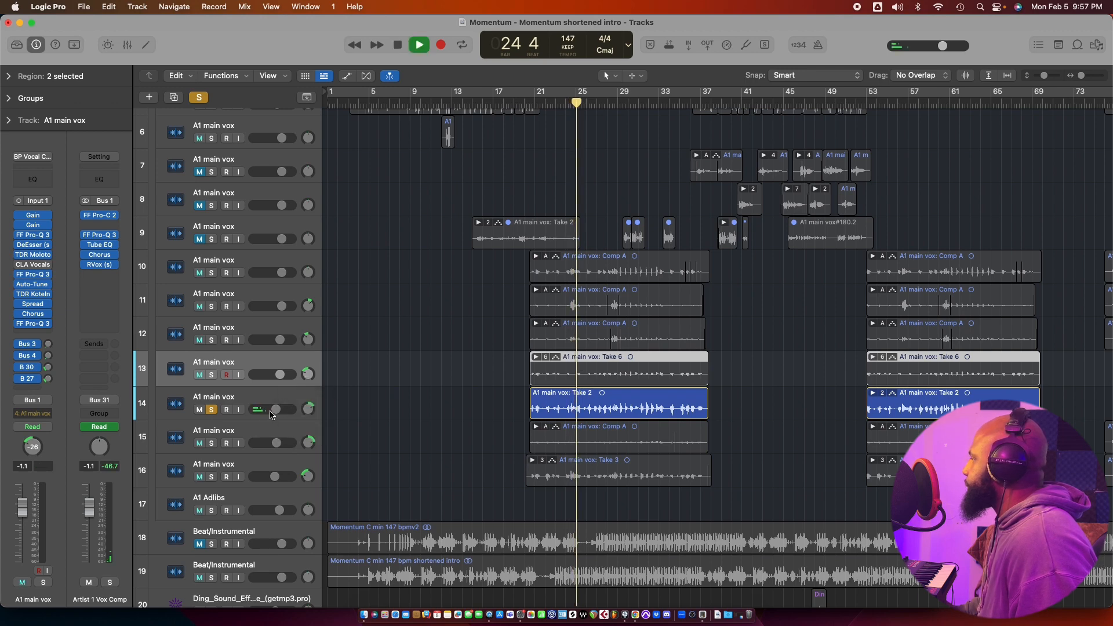
key(space)
click(276, 411)
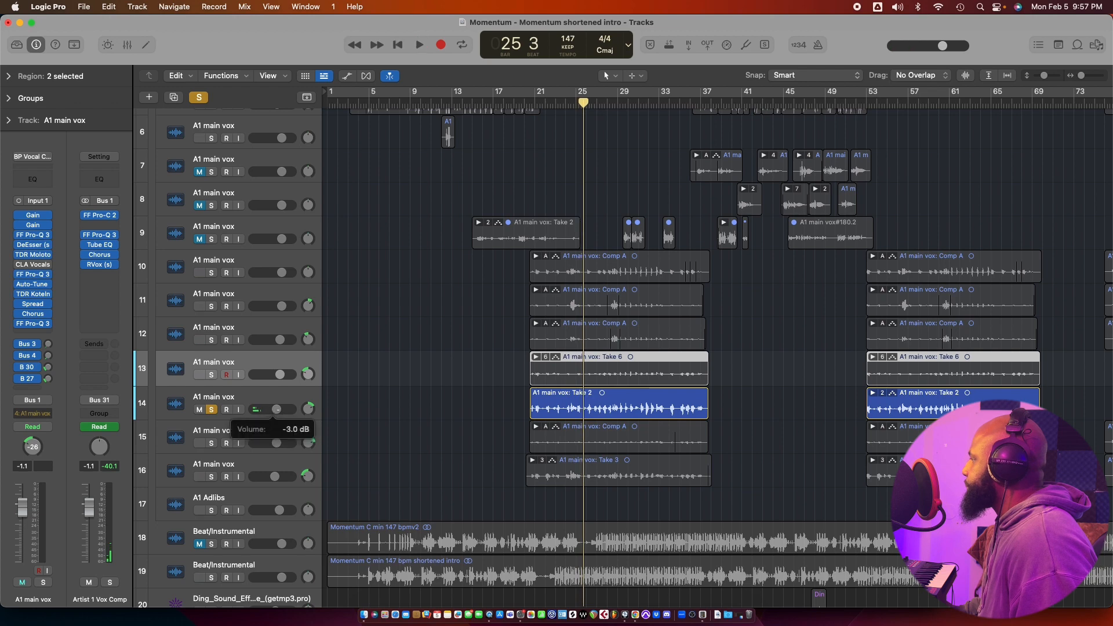
drag(278, 411, 282, 414)
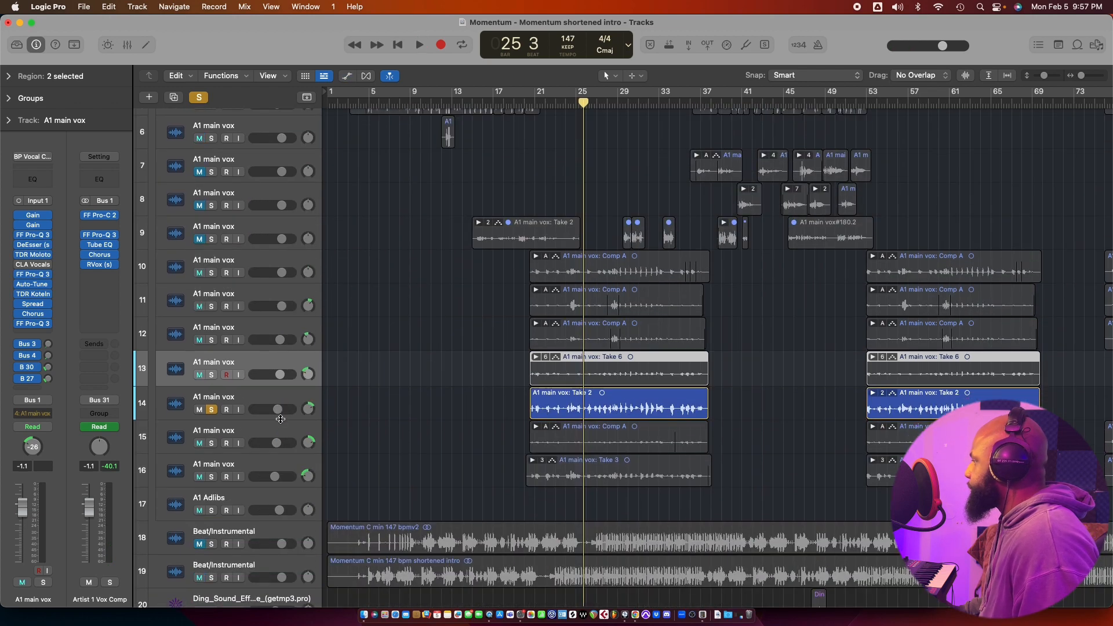
click(279, 410)
drag(278, 410, 278, 409)
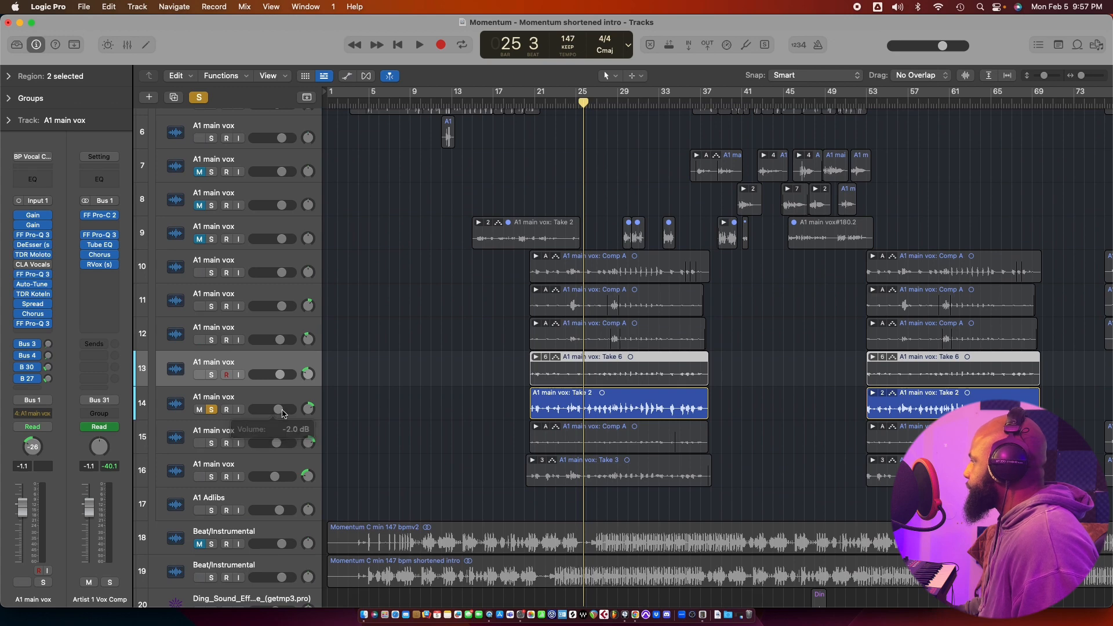
Resume playback and add tracks 13 and 15 to the solo to hear the stacked A1 main vox tracks together.
key(space)
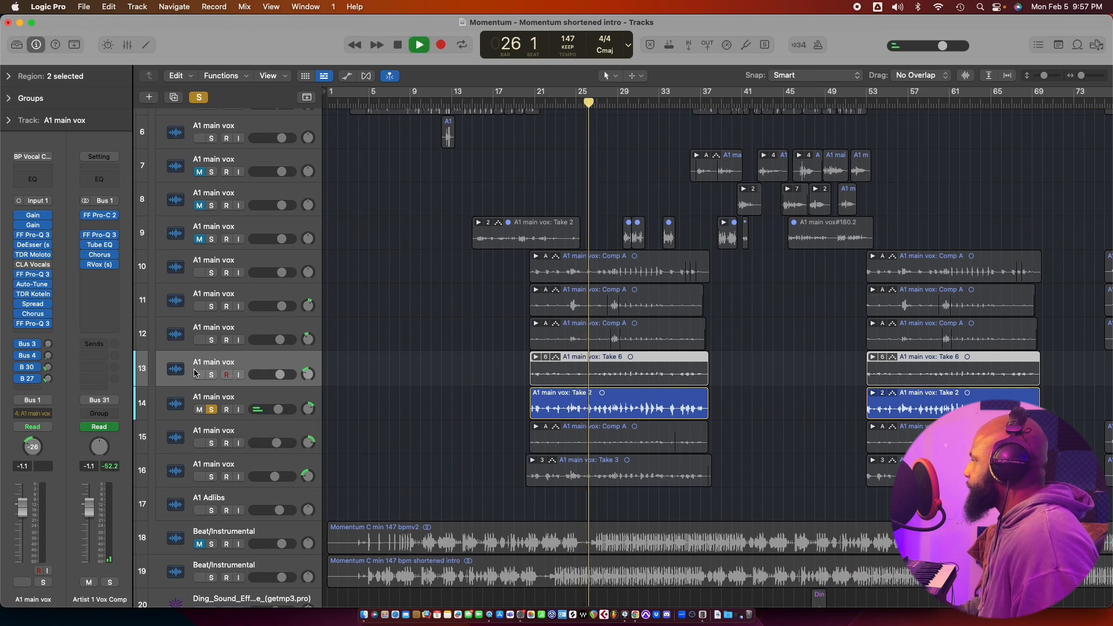
click(212, 375)
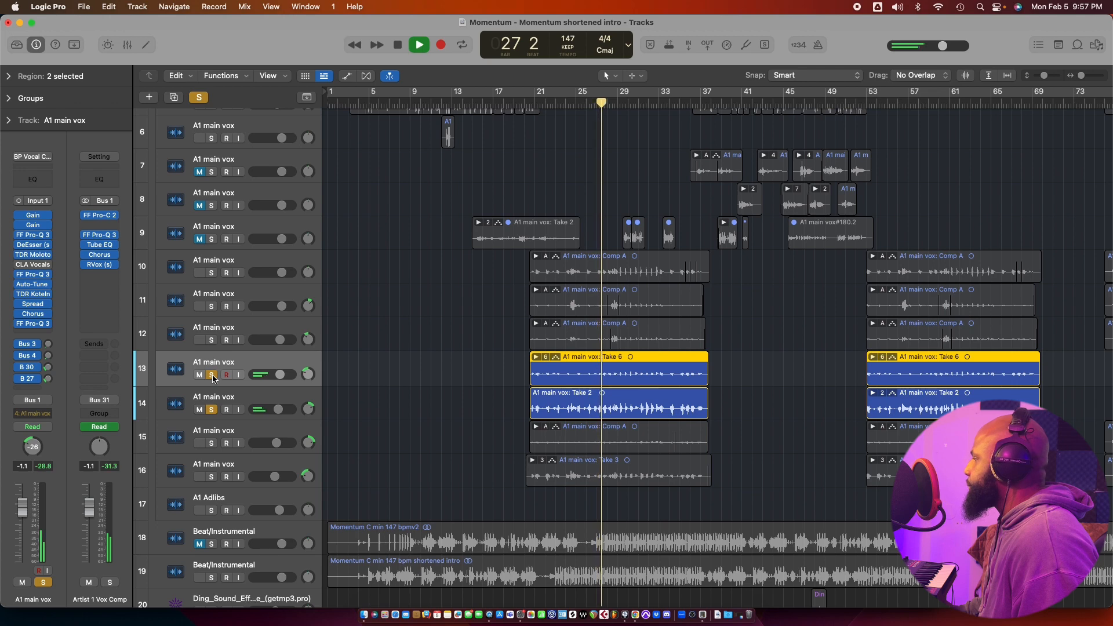
key(space)
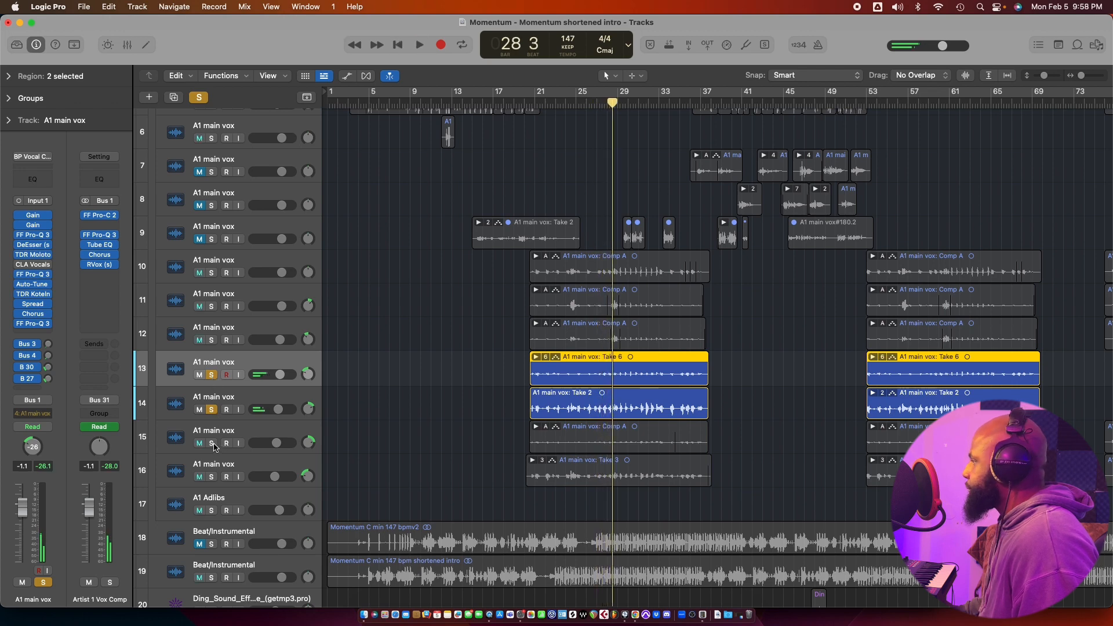
click(212, 444)
key(space)
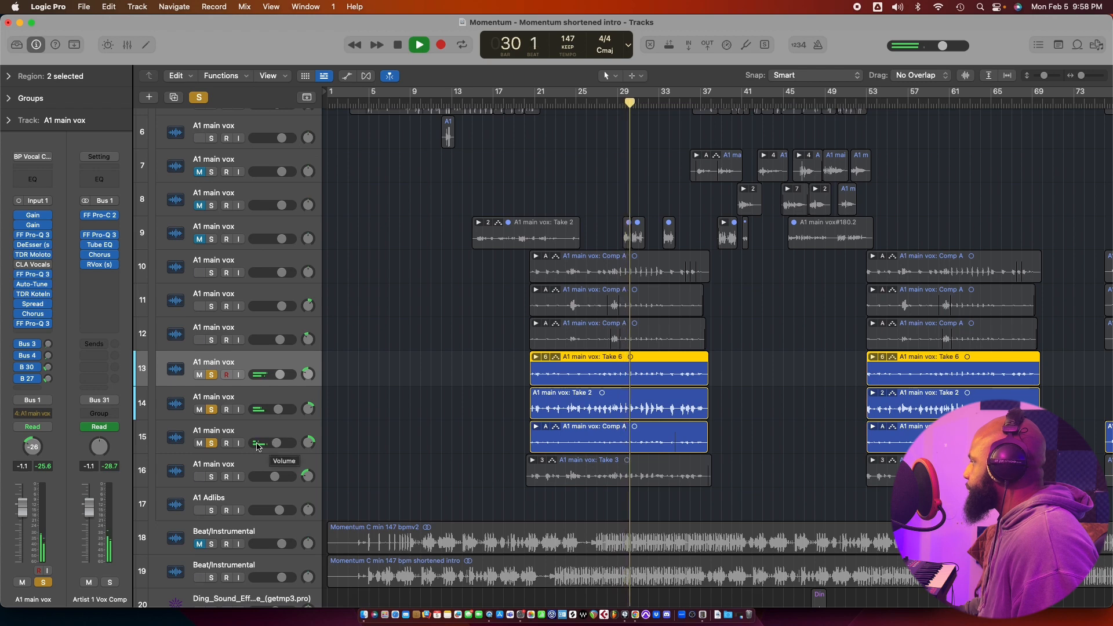
Mute tracks 13 and 14 to hear track 15 alone, check the Auto-Tune Pro settings, and unmute both tracks.
click(198, 375)
click(199, 409)
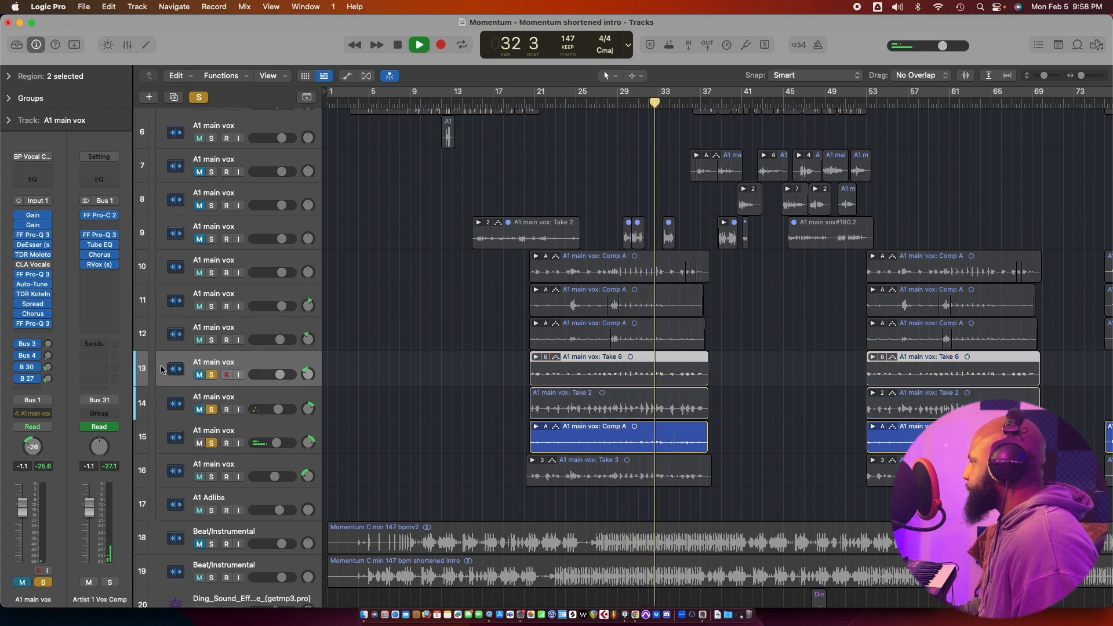
key(space)
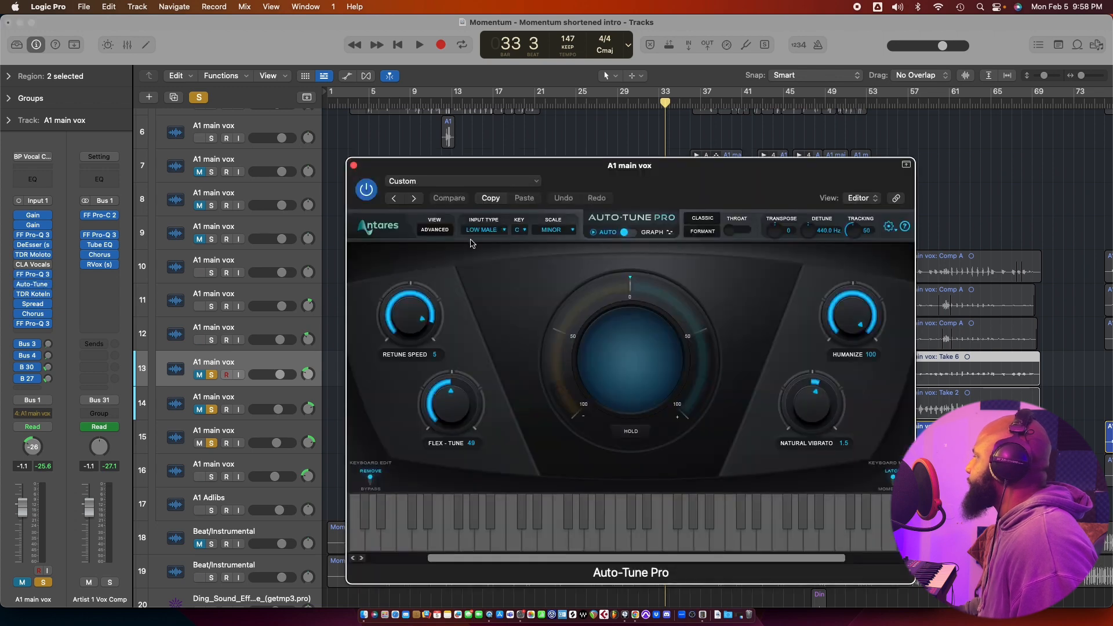
click(354, 166)
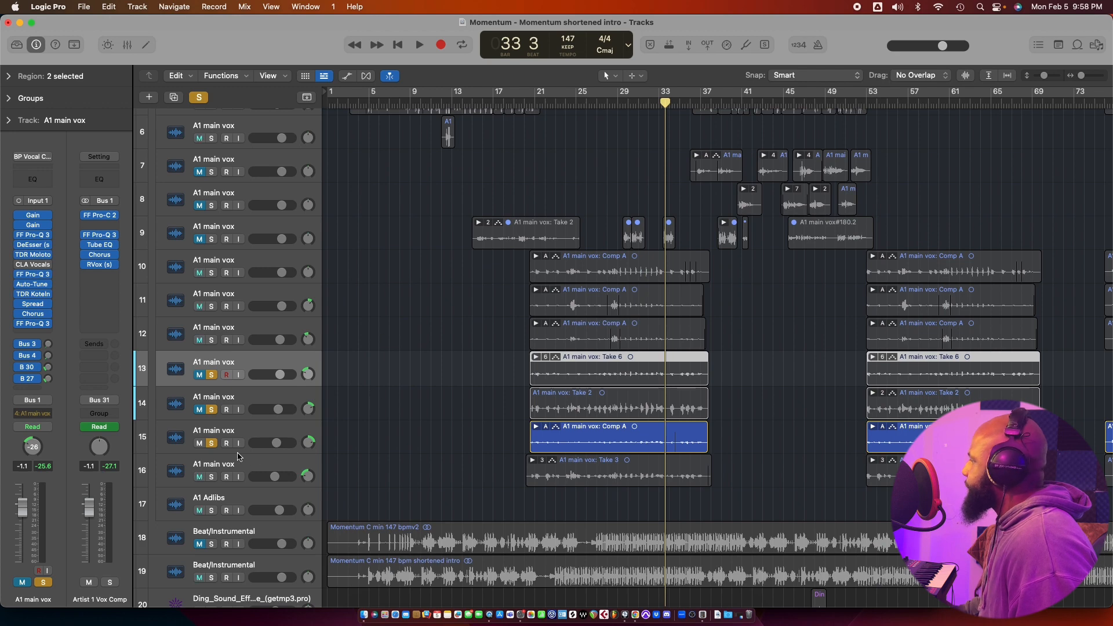
click(200, 410)
click(199, 376)
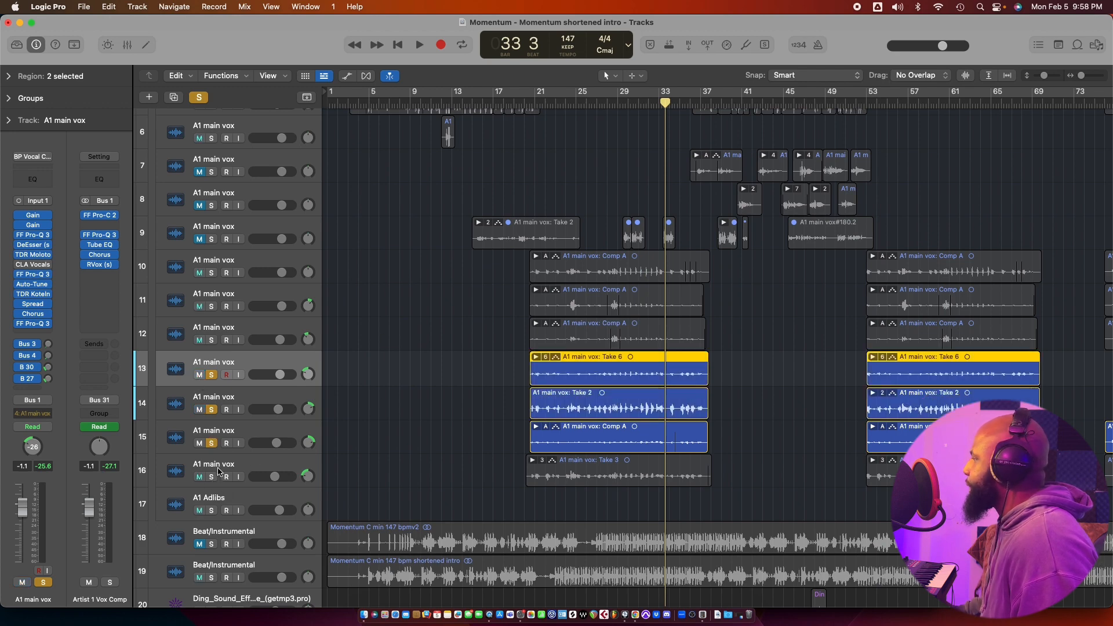
Select the A1 main vox on track 16 and unsolo tracks 15, 14 and 13.
click(221, 468)
click(212, 442)
click(213, 408)
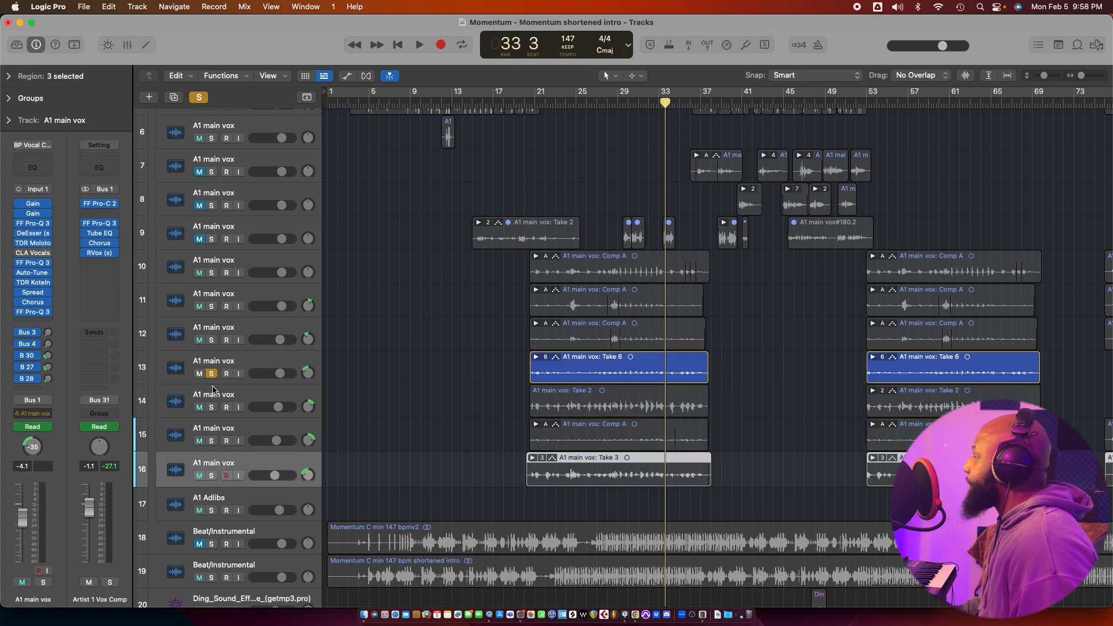
click(212, 375)
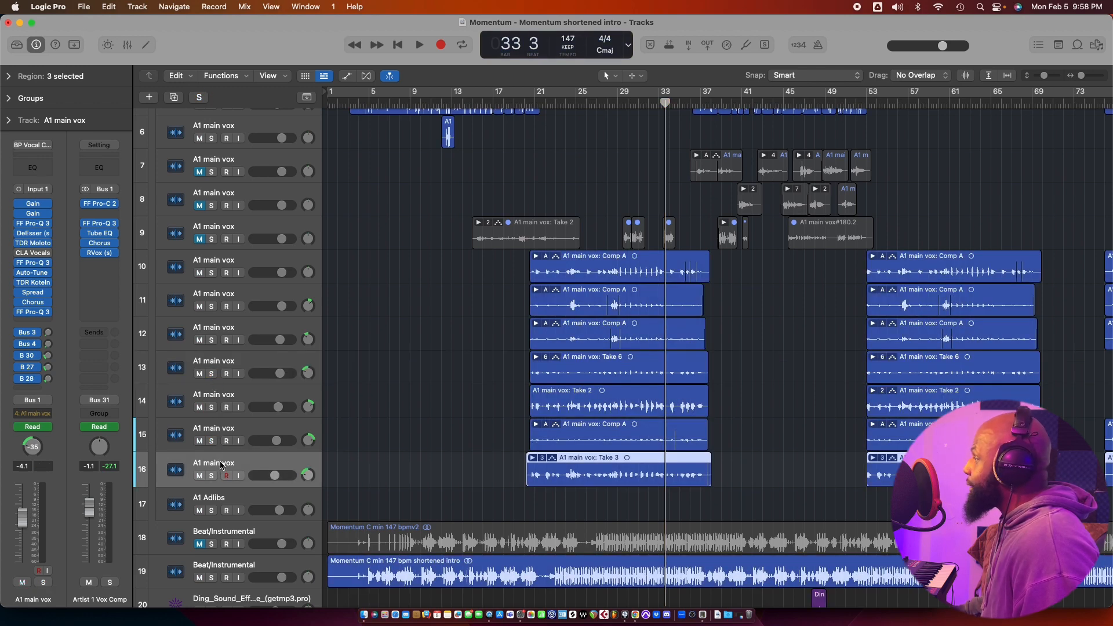
Insert the Antares AVOX THROAT plug-in after Auto-Tune on the A1 main vox on track 16.
click(33, 281)
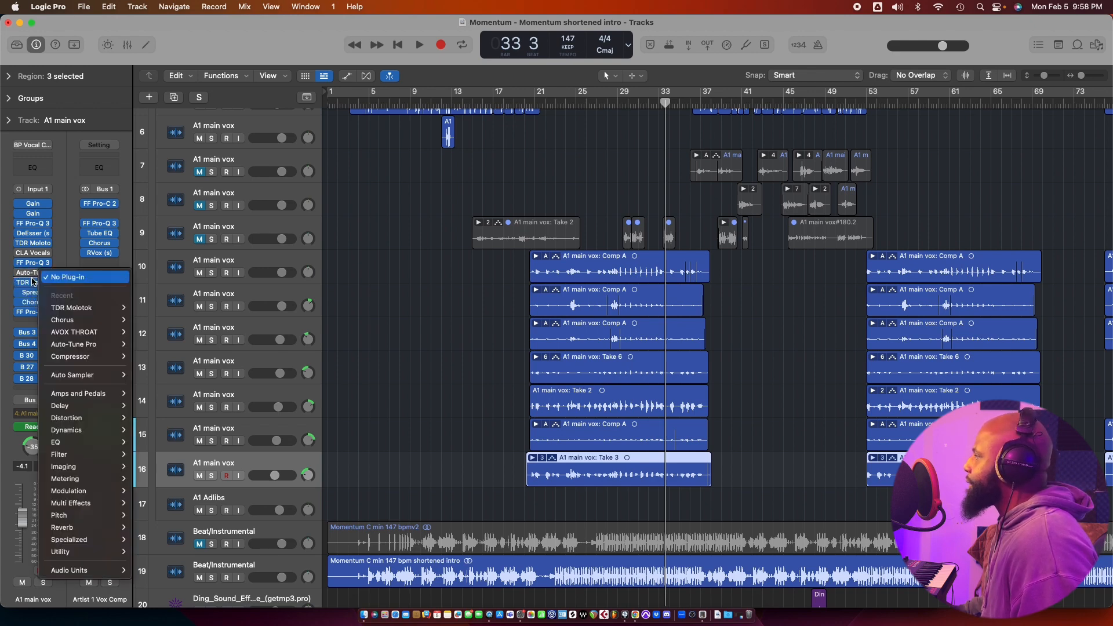
mouse_move(110, 571)
mouse_move(209, 479)
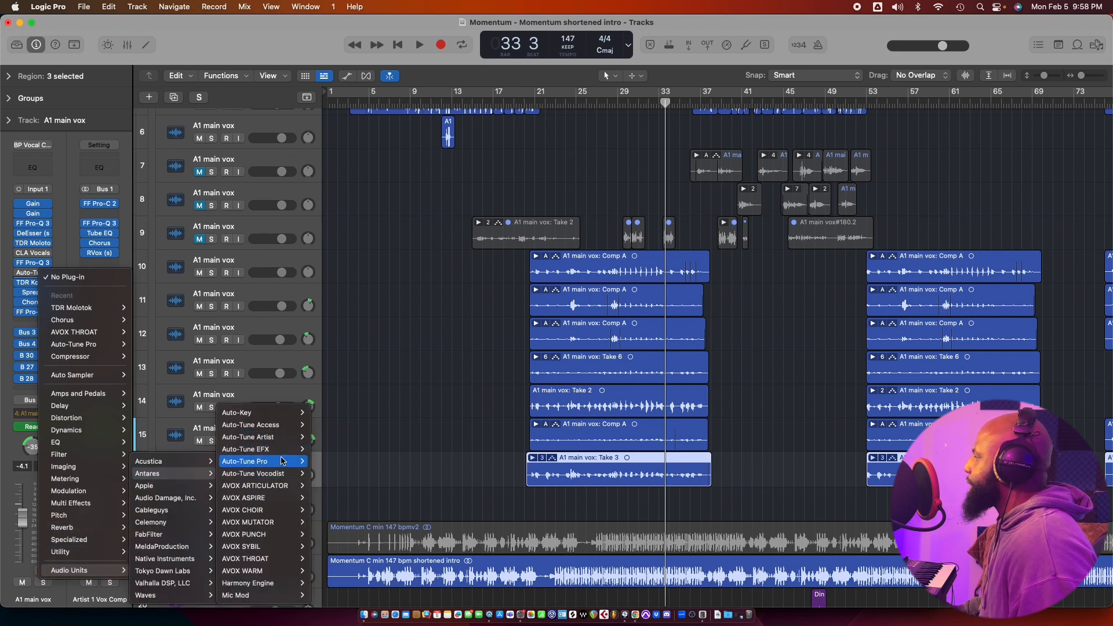
mouse_move(282, 501)
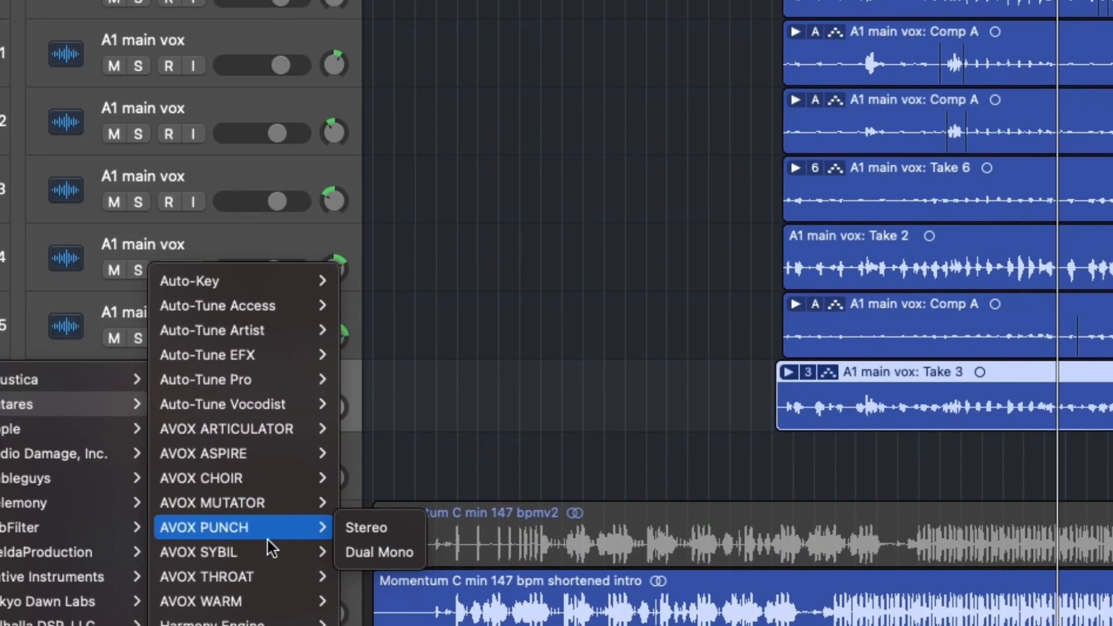
mouse_move(294, 560)
click(351, 578)
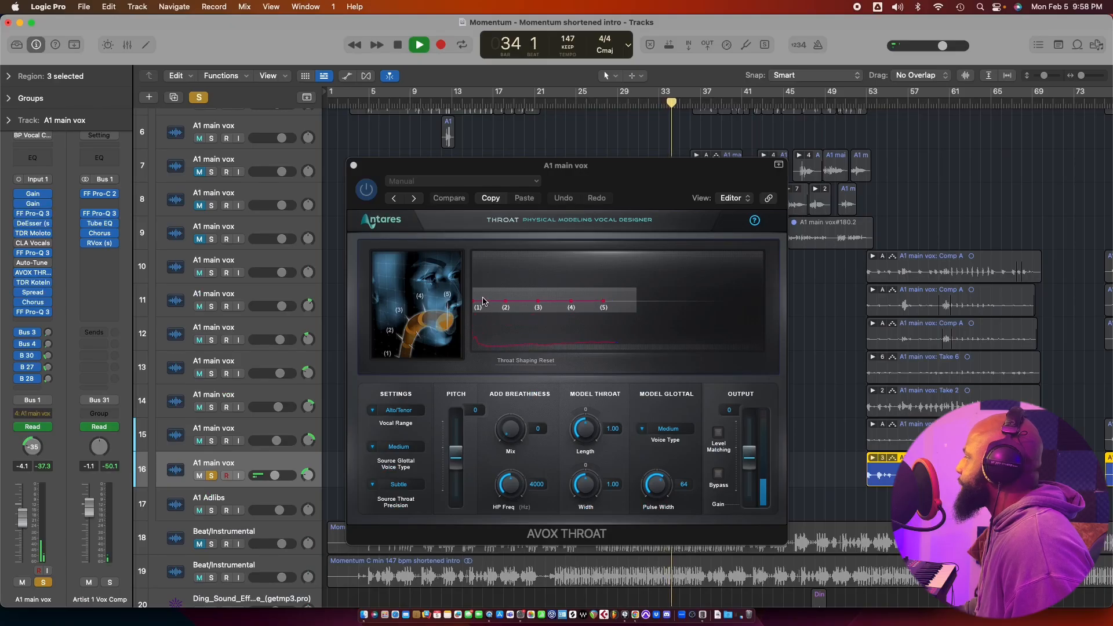
Reshape the throat points in AVOX THROAT while playing track 16 soloed from about bar 19, dismissing the overload alert.
click(476, 306)
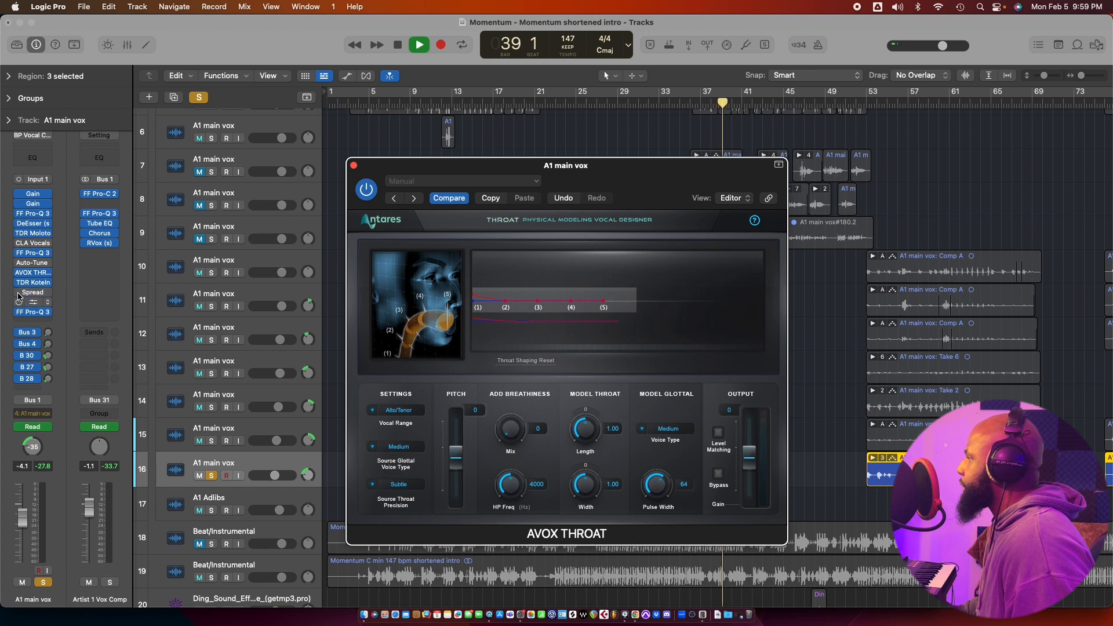
click(447, 103)
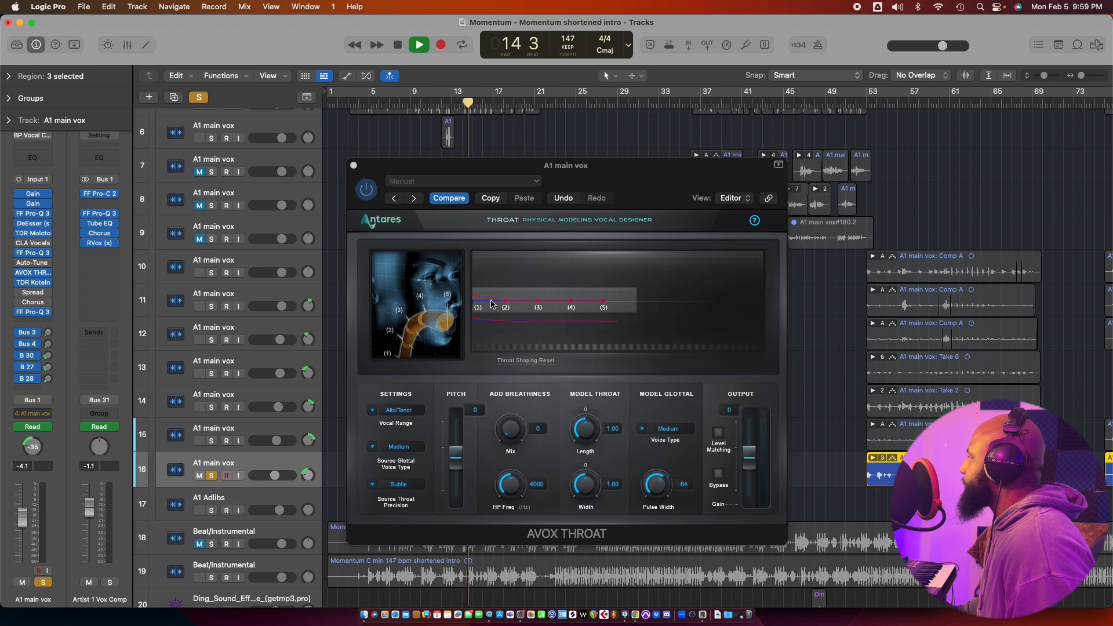
drag(552, 170, 503, 450)
click(525, 104)
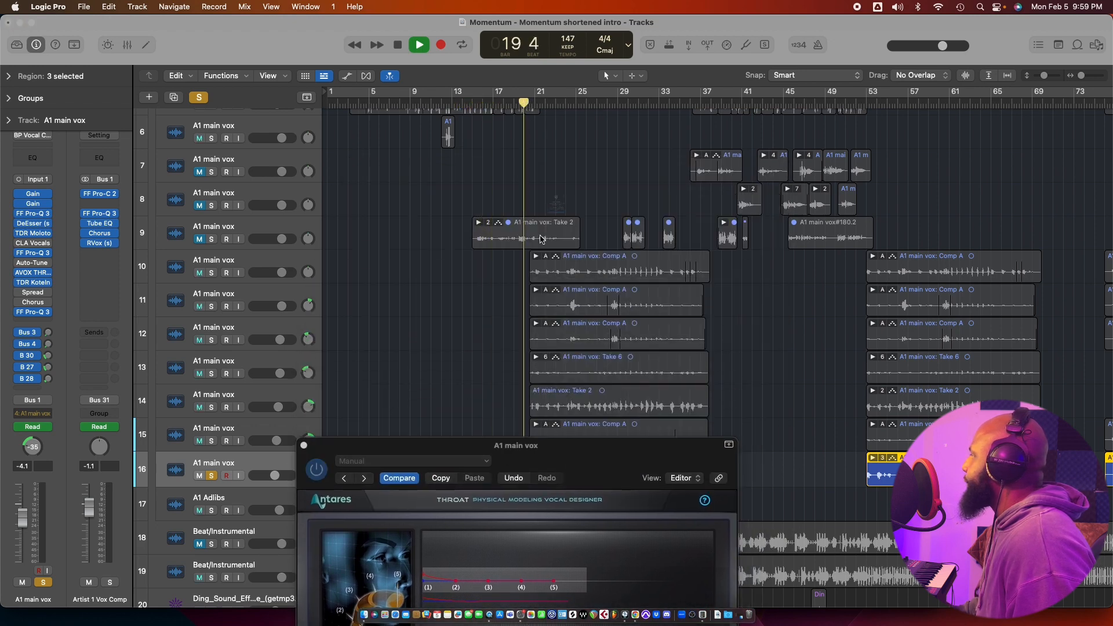
click(547, 271)
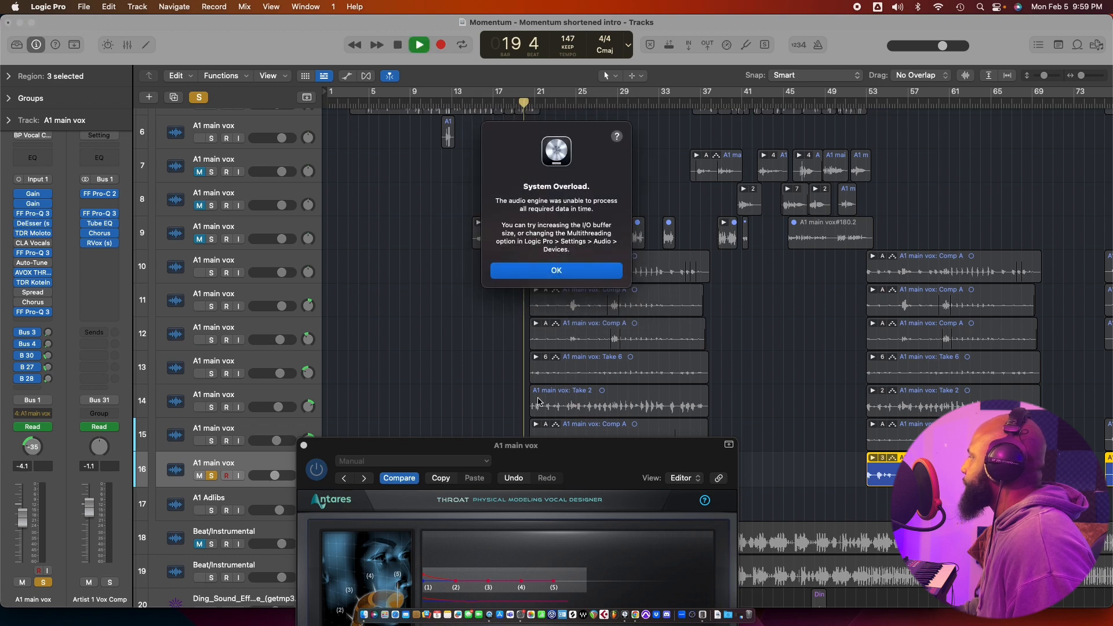
click(559, 275)
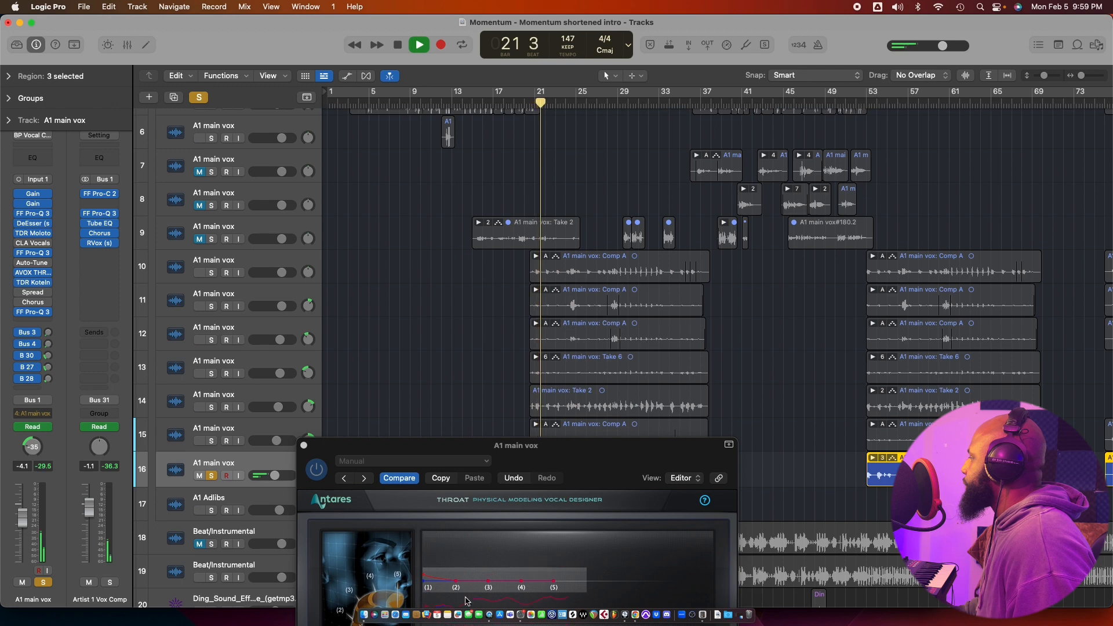
click(482, 583)
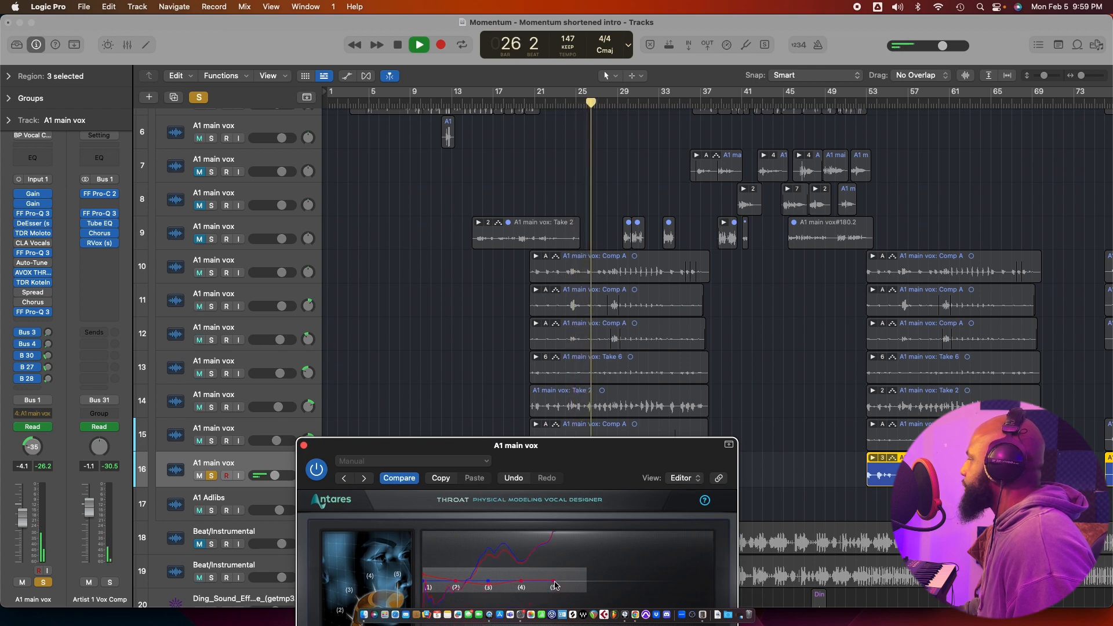
drag(578, 465, 713, 244)
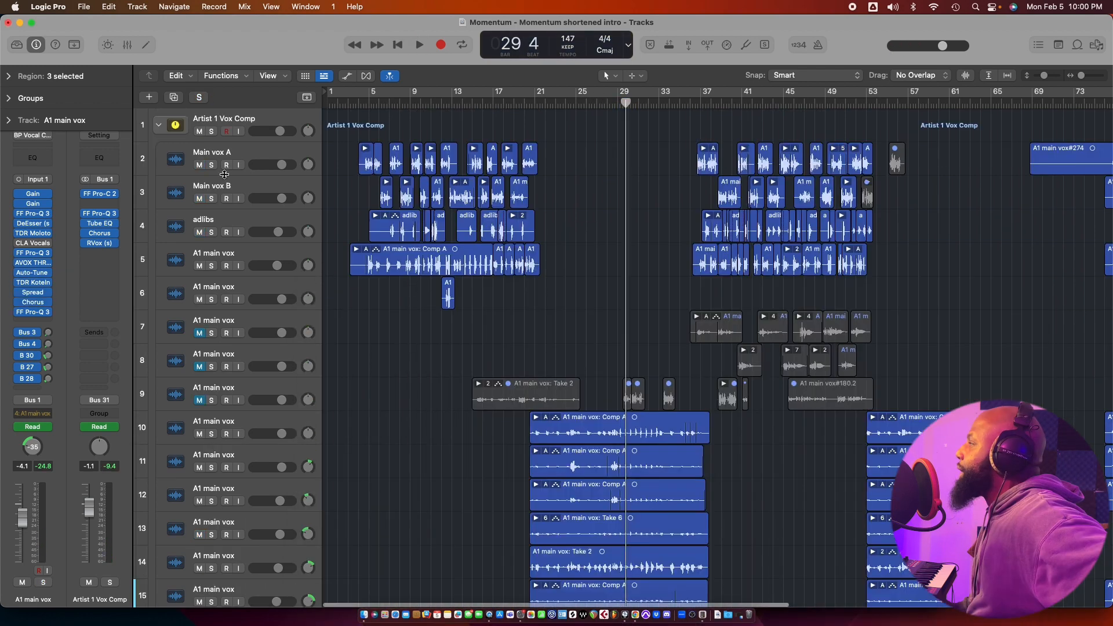
Open the first FF Pro-Q 3 on Main vox A and play the track soloed from about bar 4 to examine its EQ curve.
click(235, 159)
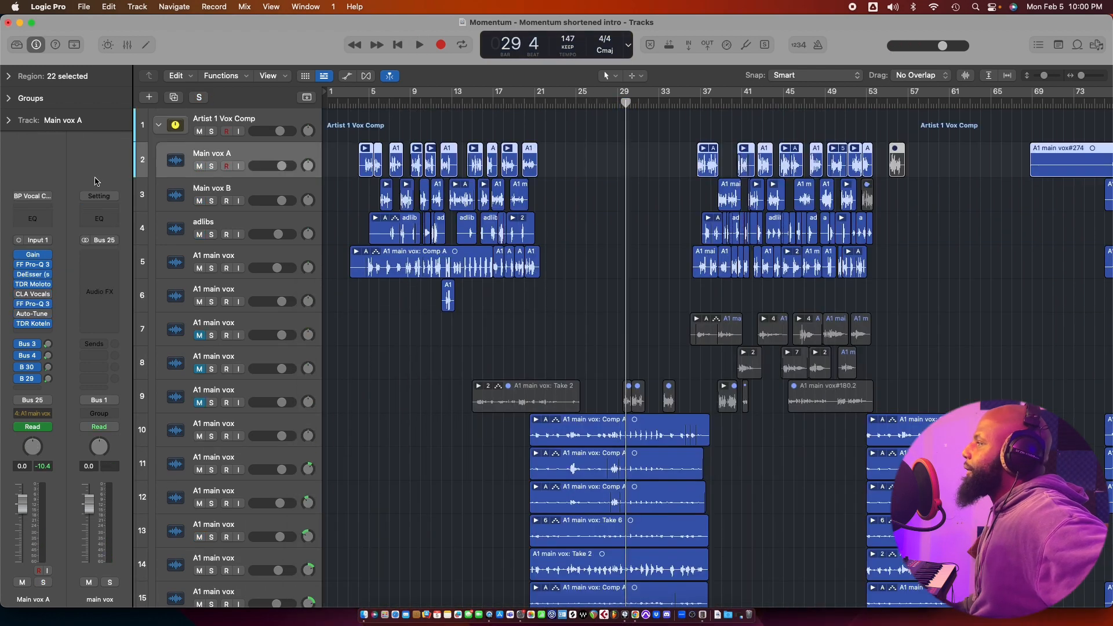
click(33, 267)
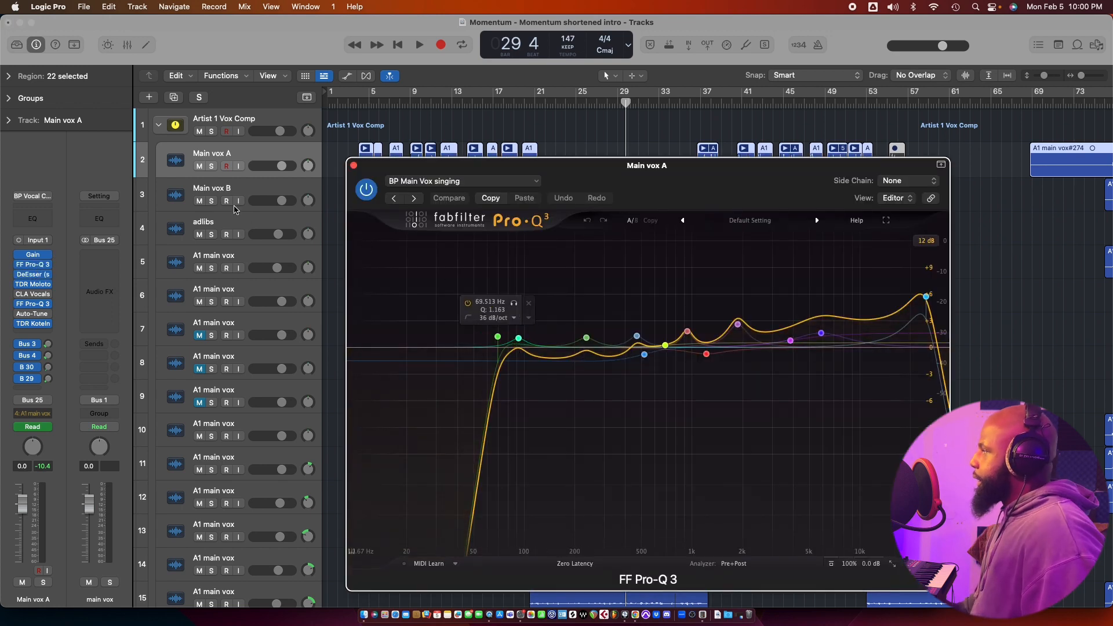
click(211, 166)
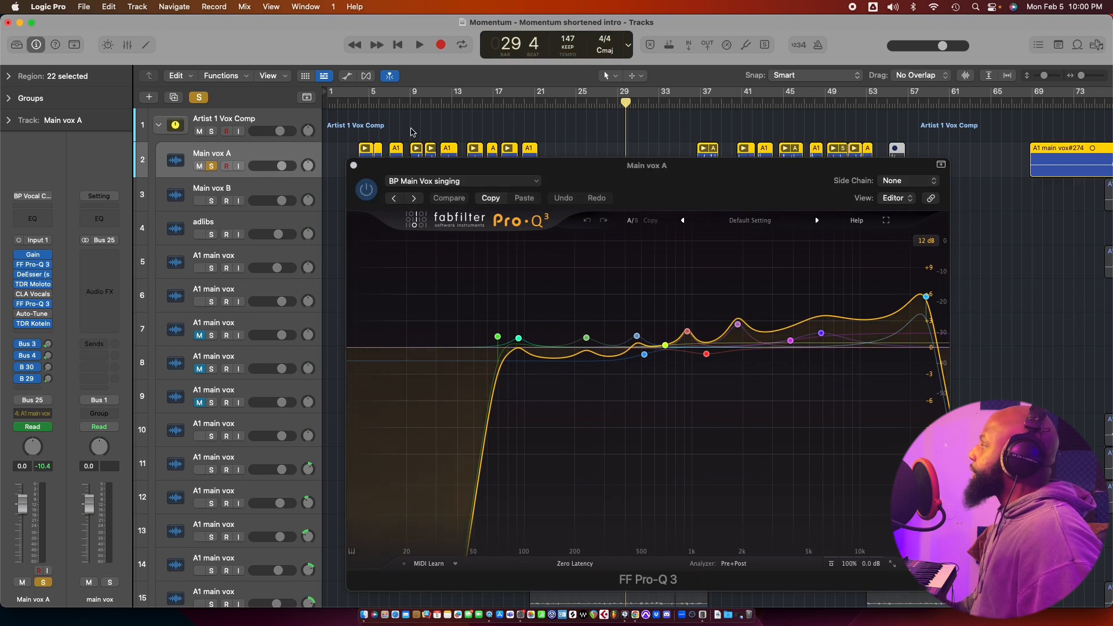
key(space)
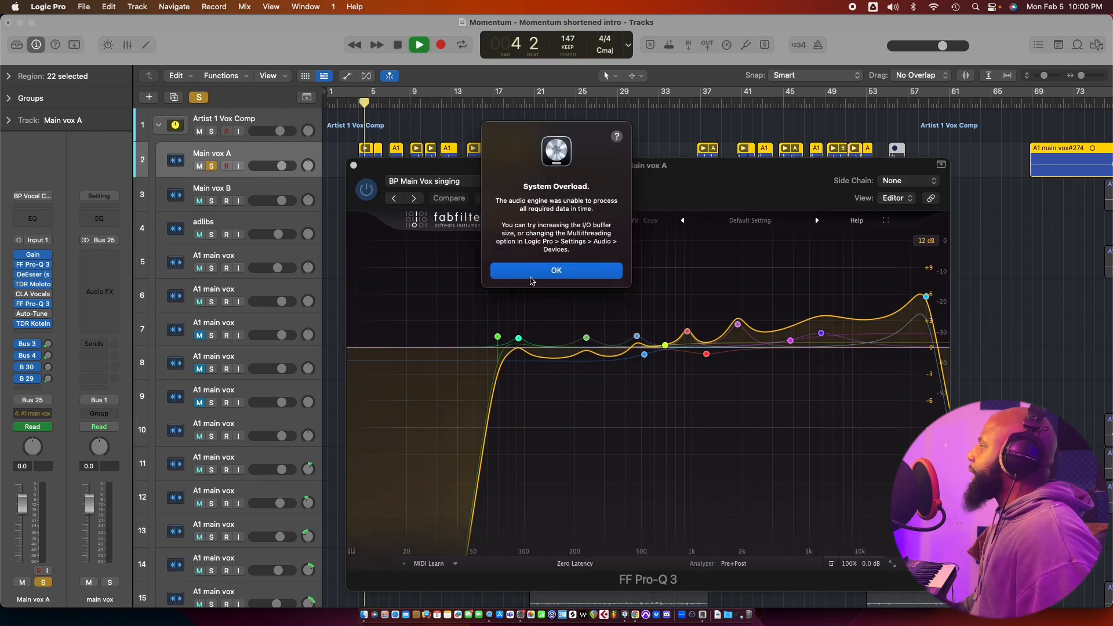
click(531, 278)
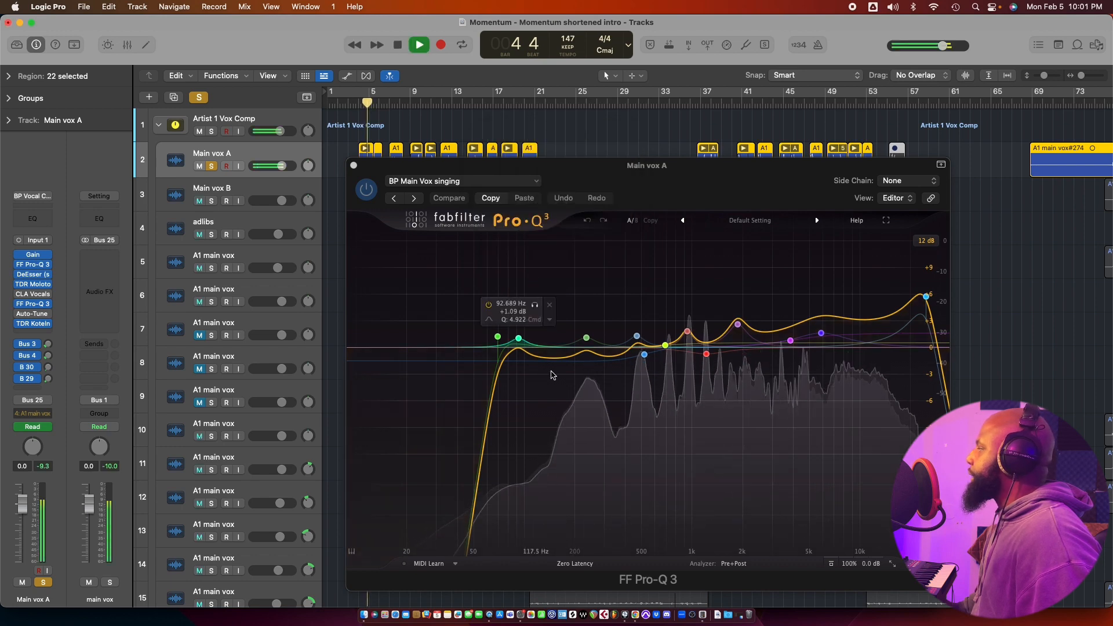
key(space)
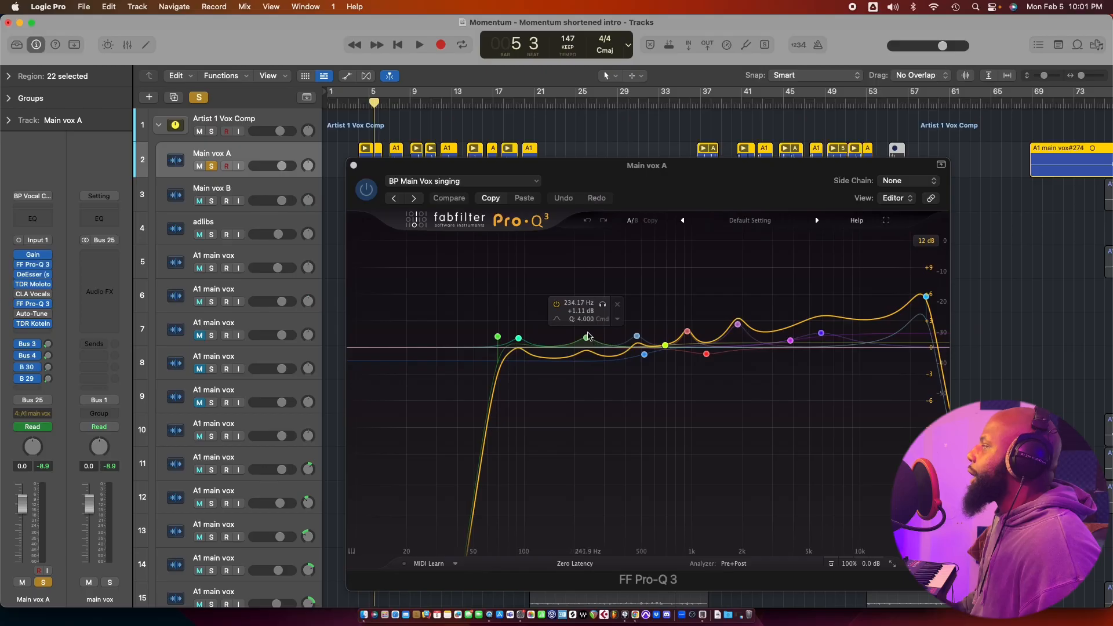
Examine the midrange and high-frequency bands of the first FF Pro-Q 3 on Main vox A and close the plug-in.
mouse_move(688, 316)
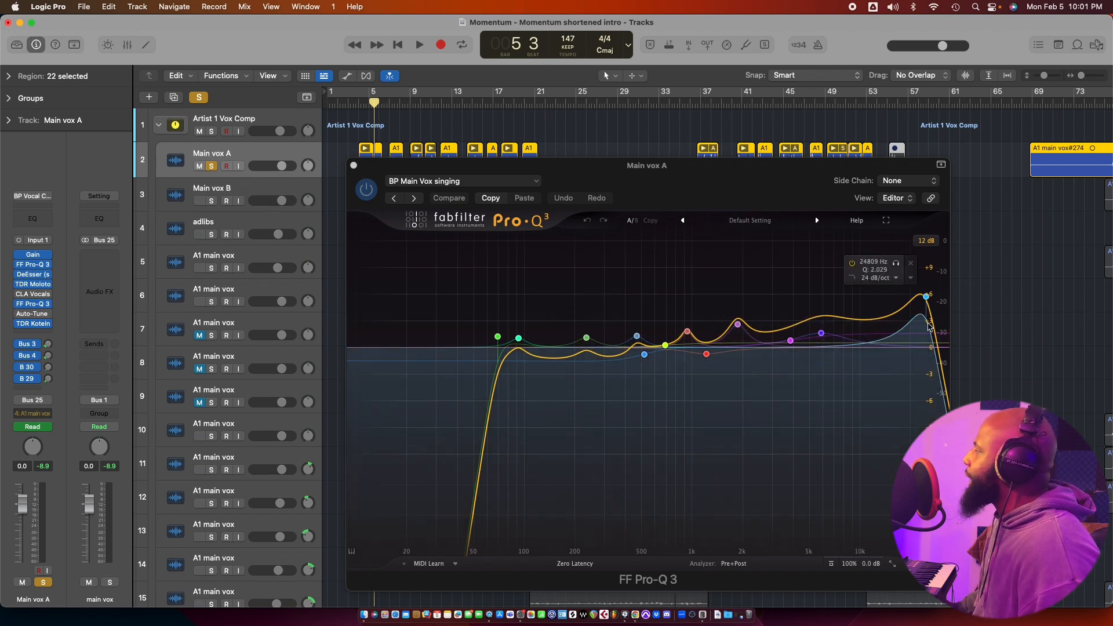
scroll(880, 278, up, 1)
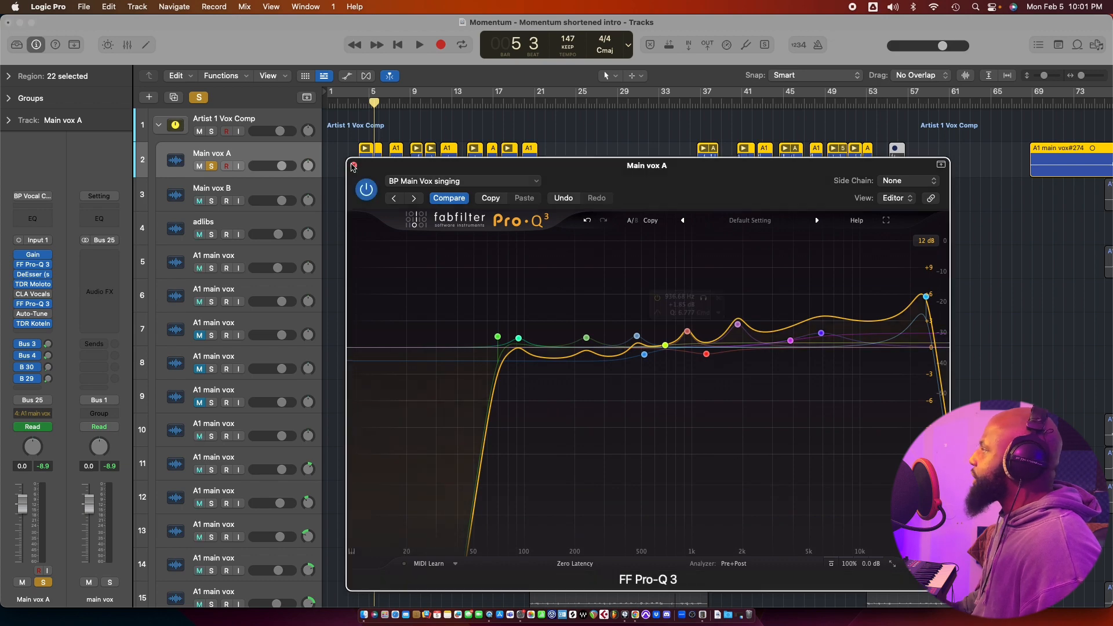
click(353, 165)
Open the DeEsser on Main vox A to examine its threshold setting, and close it.
click(44, 274)
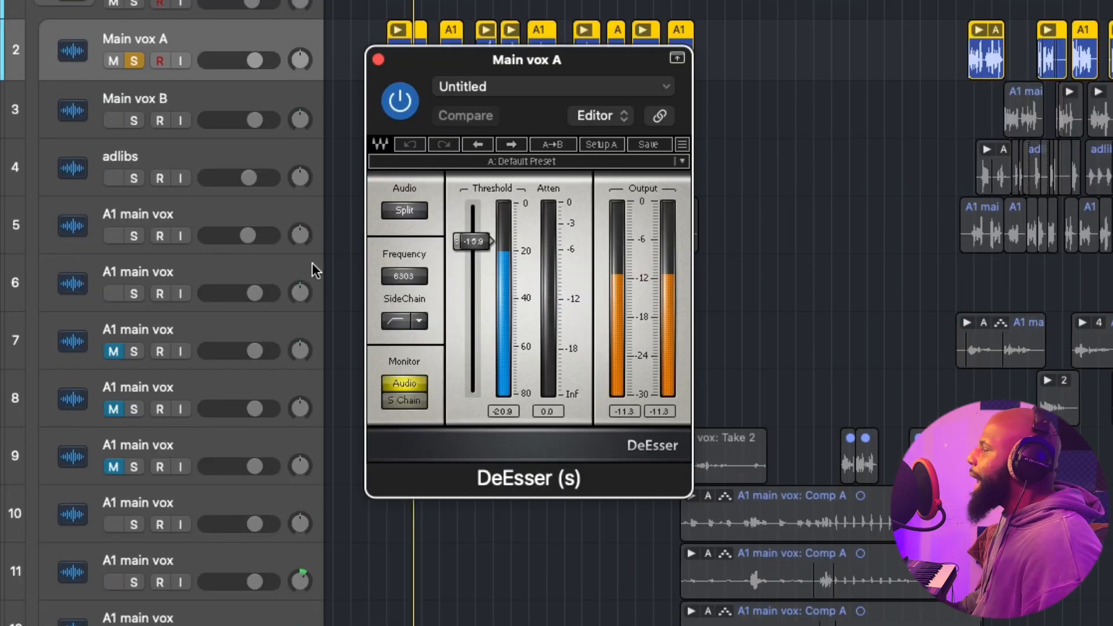
click(474, 245)
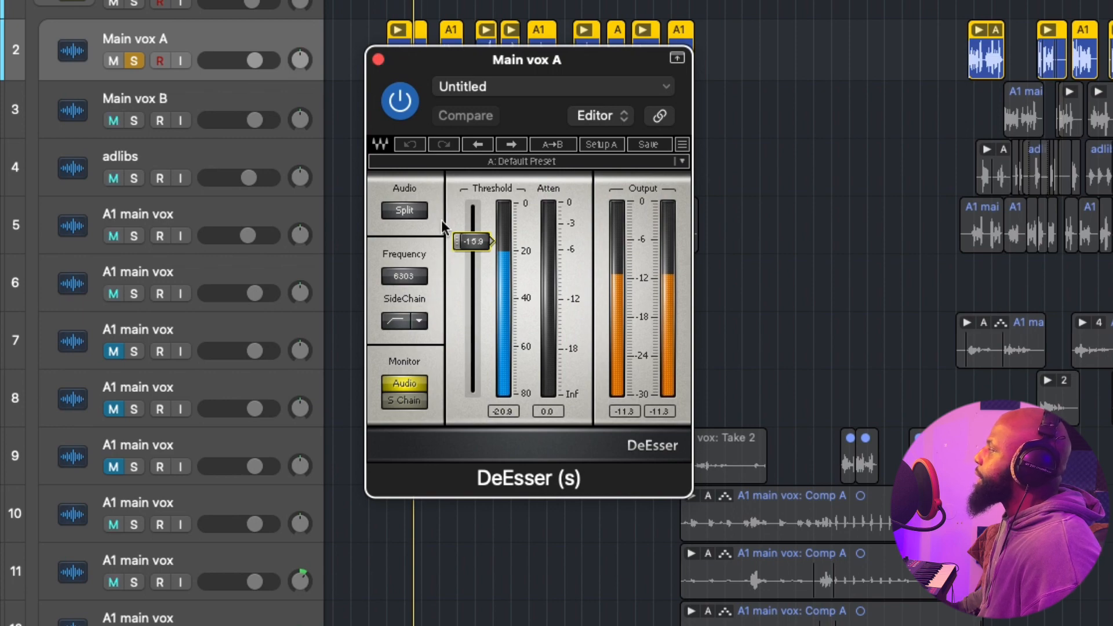
click(378, 60)
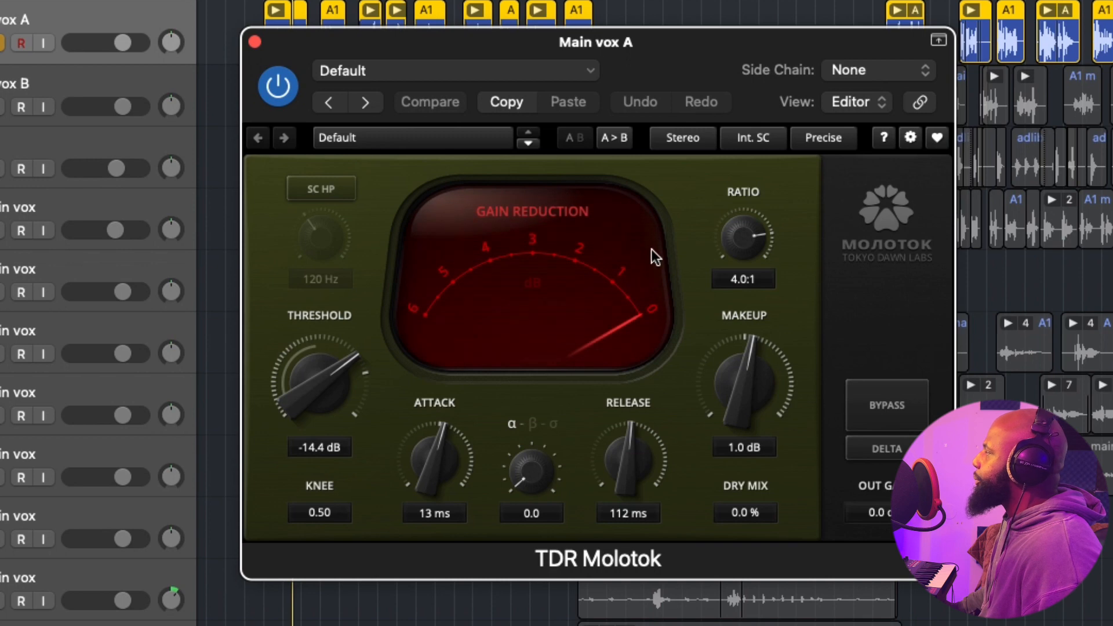
Examine the TDR Molotok compressor's ratio and threshold on Main vox A, play the soloed track briefly, and close the plug-in.
click(750, 239)
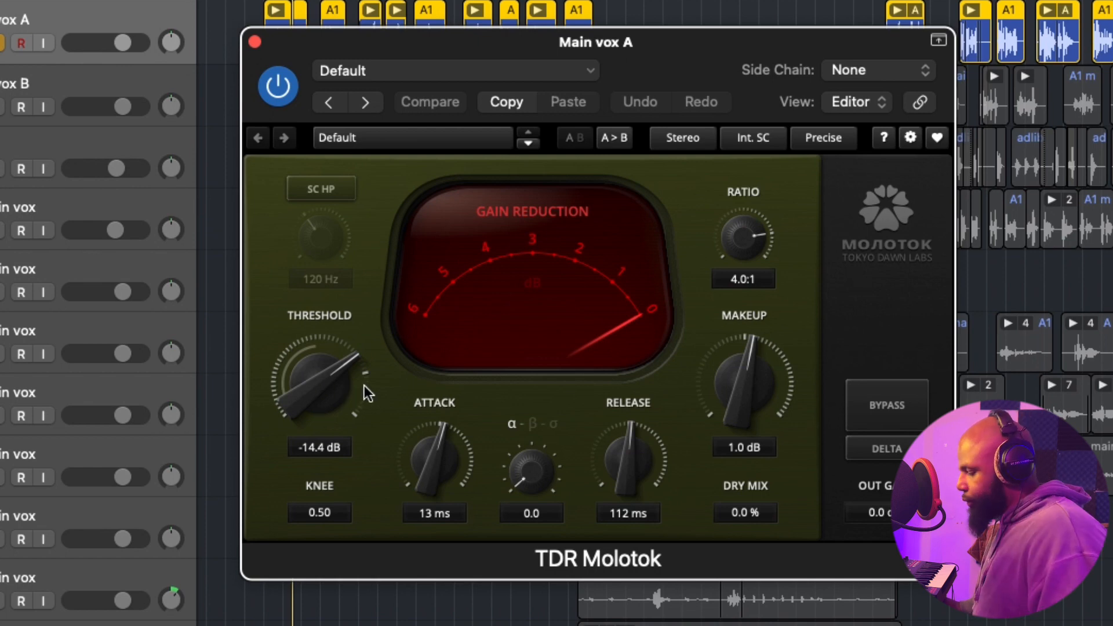
key(space)
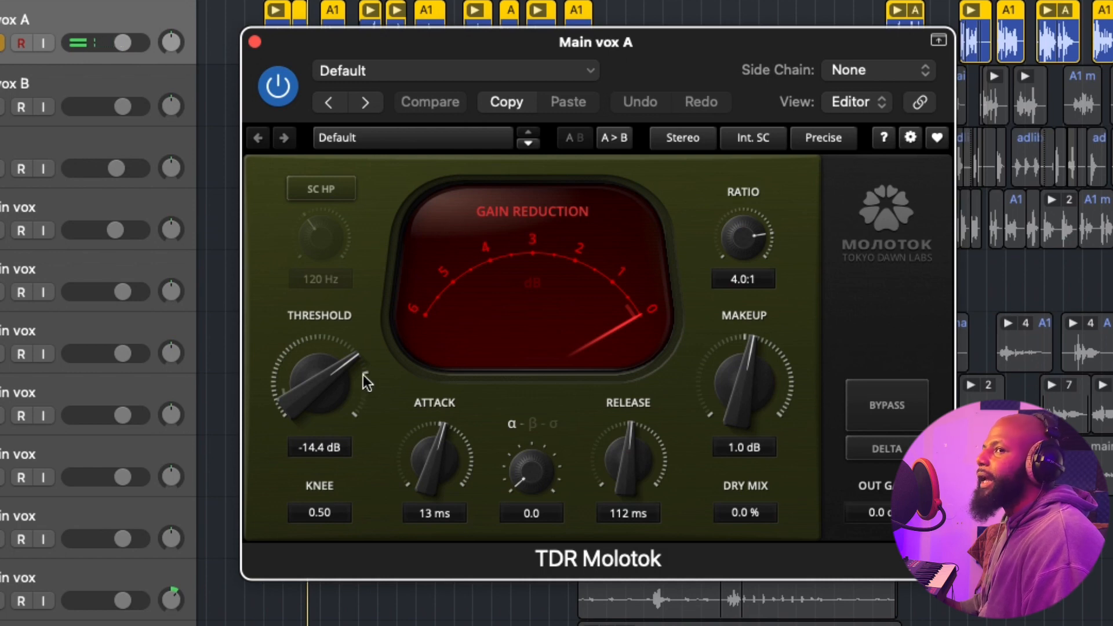
key(space)
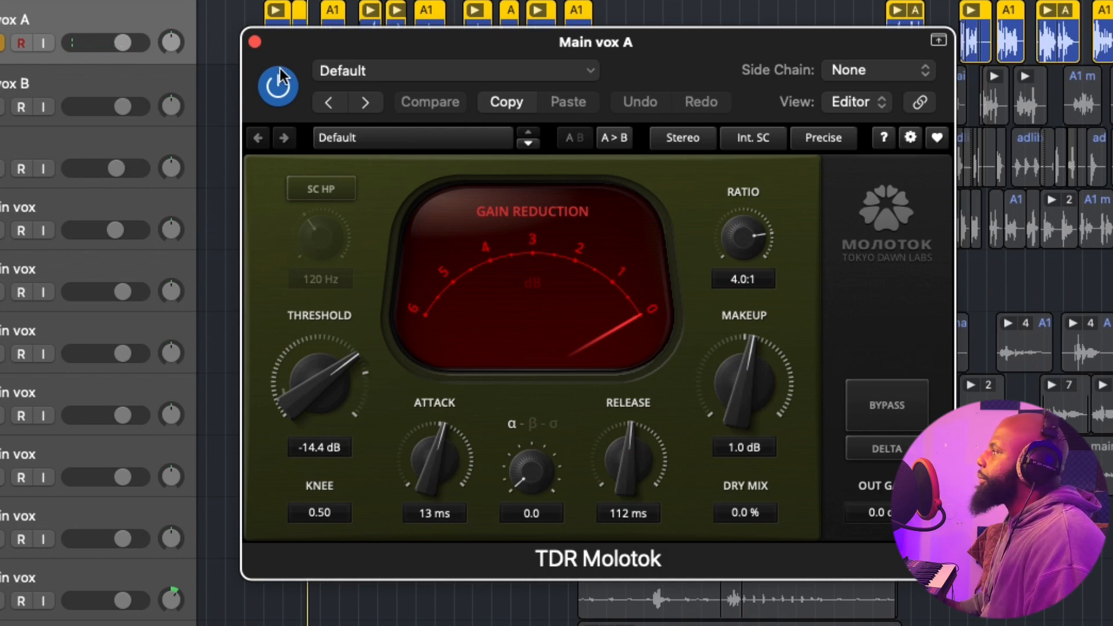
click(254, 41)
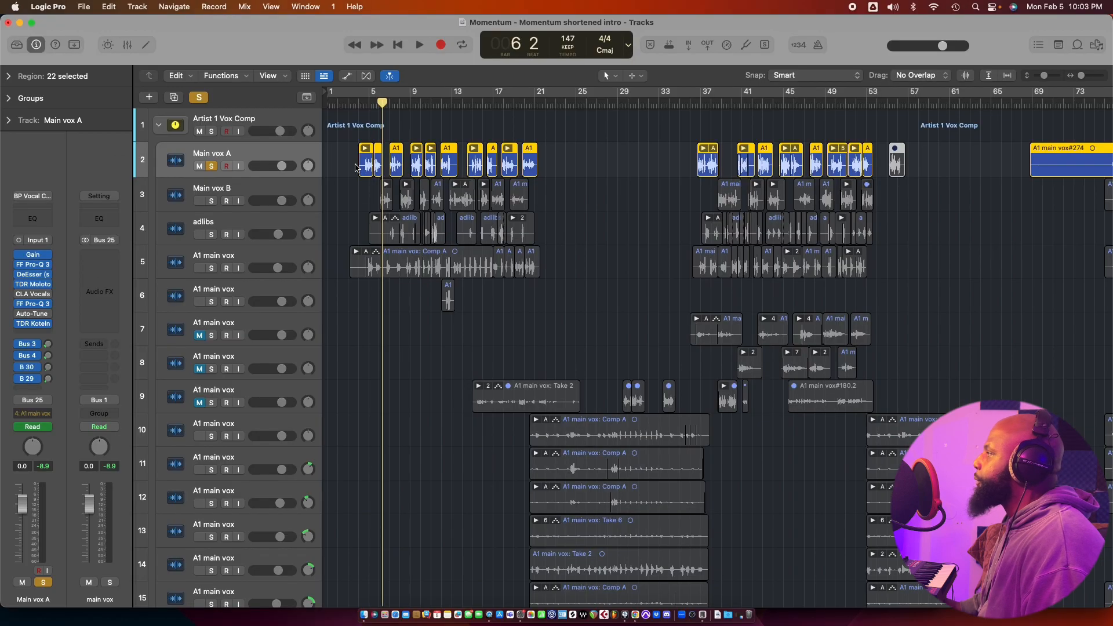
Reselect the Main vox A track and open the second FF Pro-Q 3 in its insert chain.
click(276, 193)
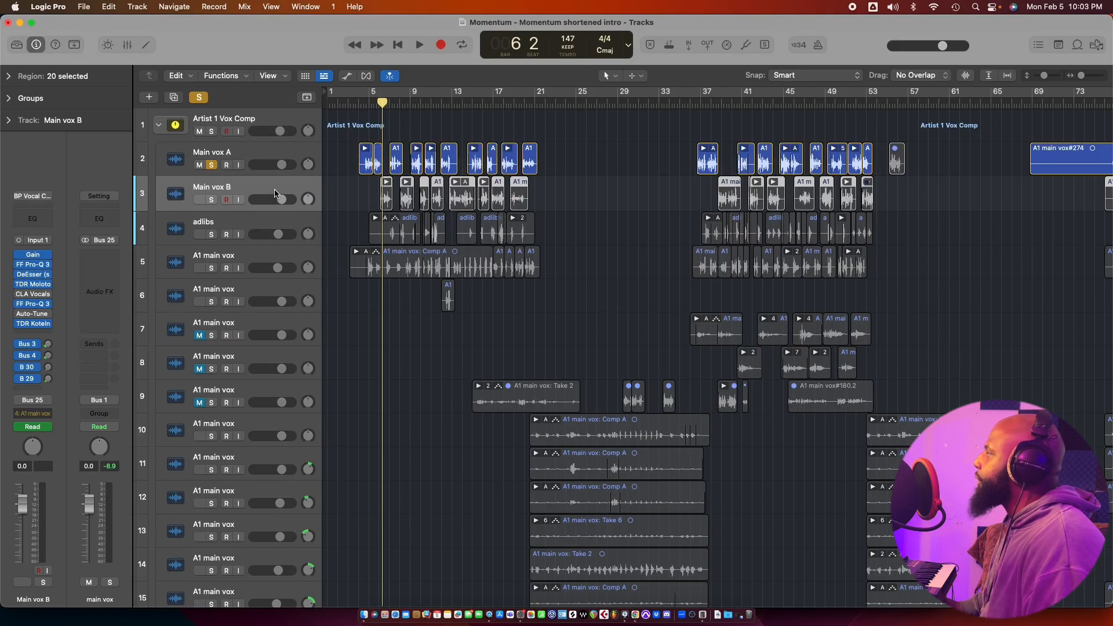
click(259, 158)
click(33, 332)
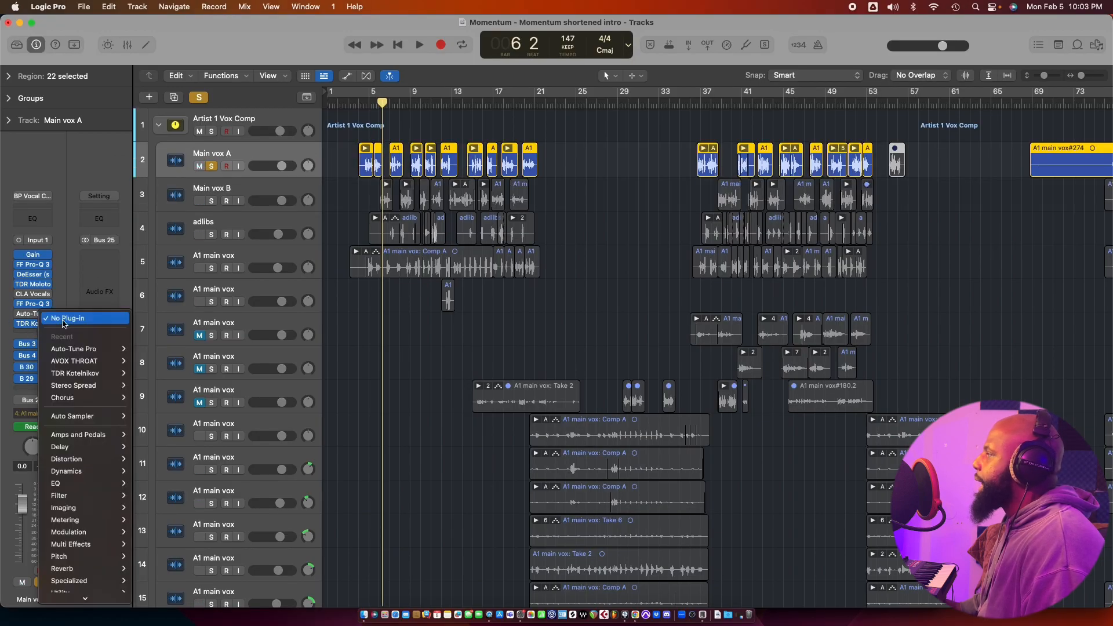
click(64, 294)
click(33, 306)
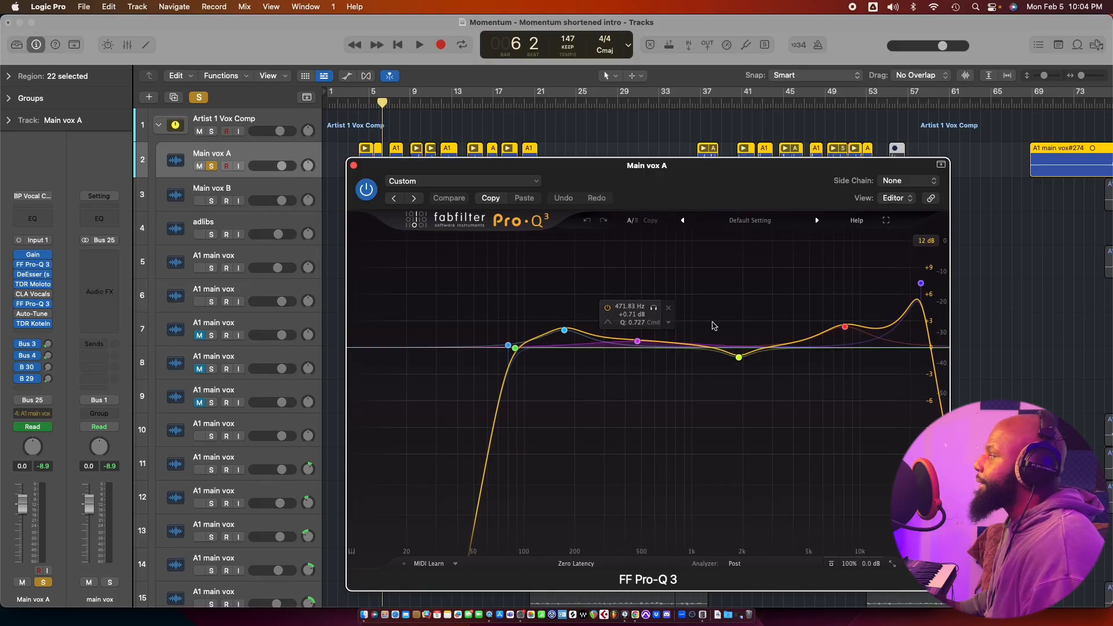
Examine the bands of the second FF Pro-Q 3 and its place in the Main vox A insert chain, and close it.
scroll(737, 352, down, 2)
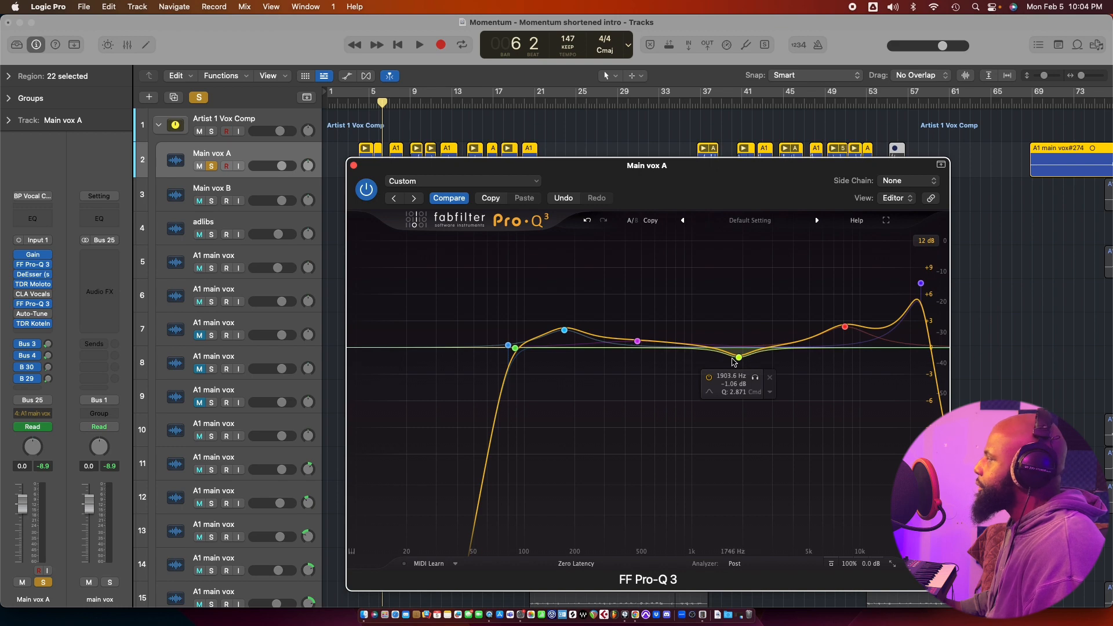
scroll(735, 362, down, 3)
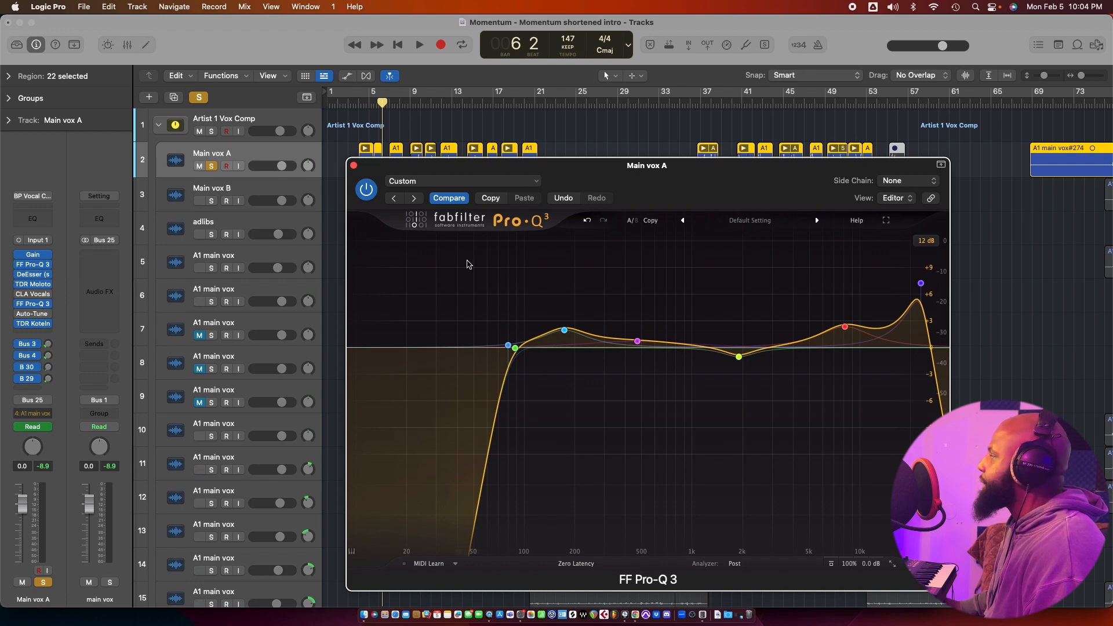
mouse_move(567, 326)
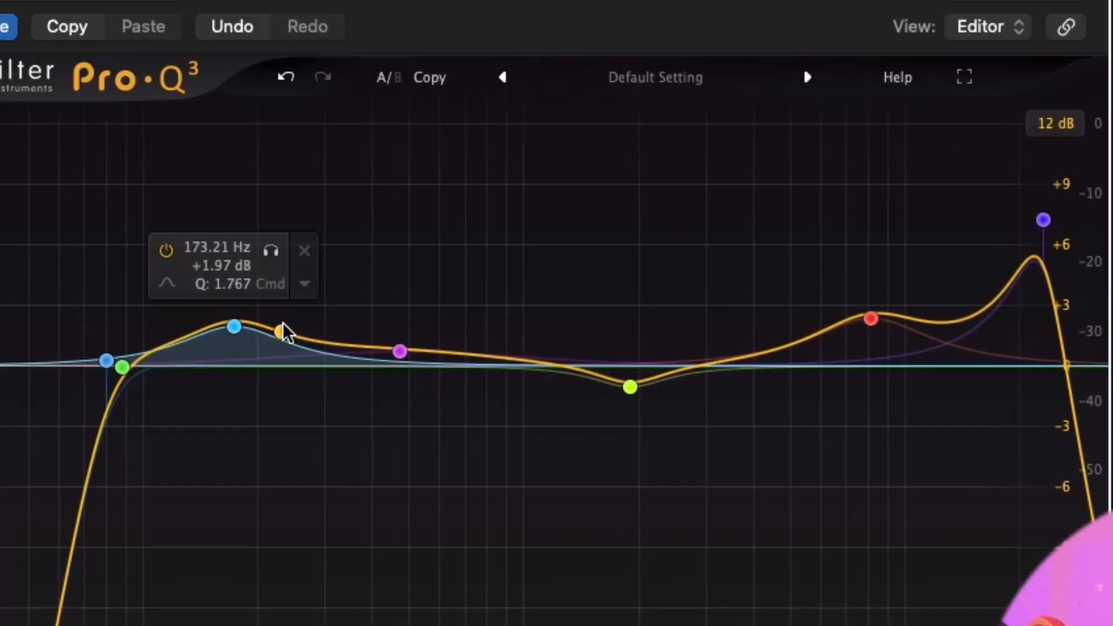
mouse_move(908, 264)
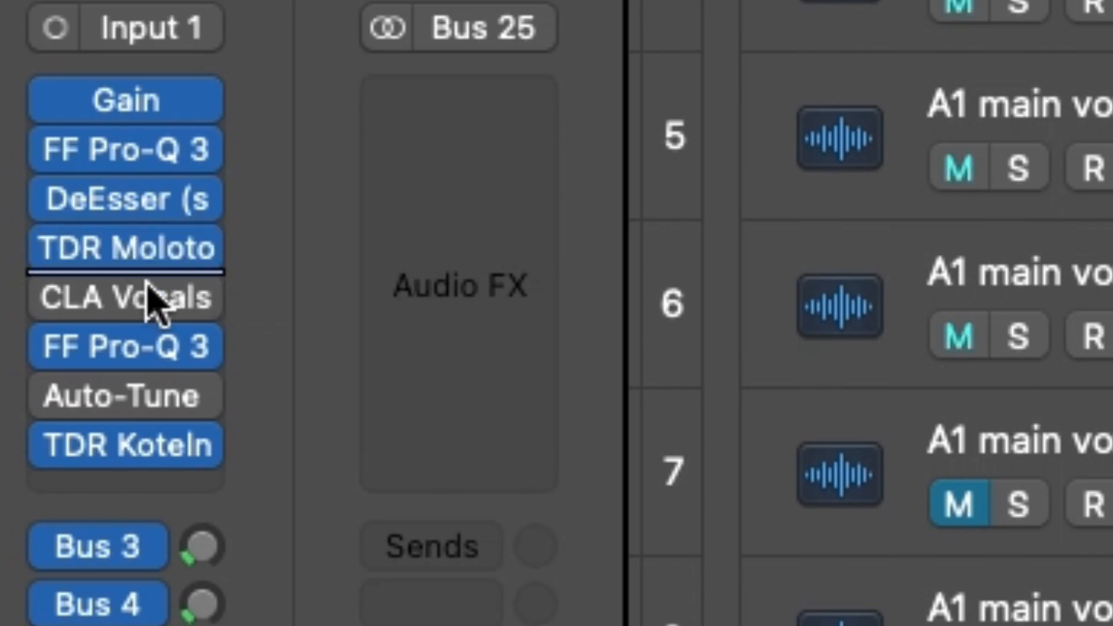
click(149, 353)
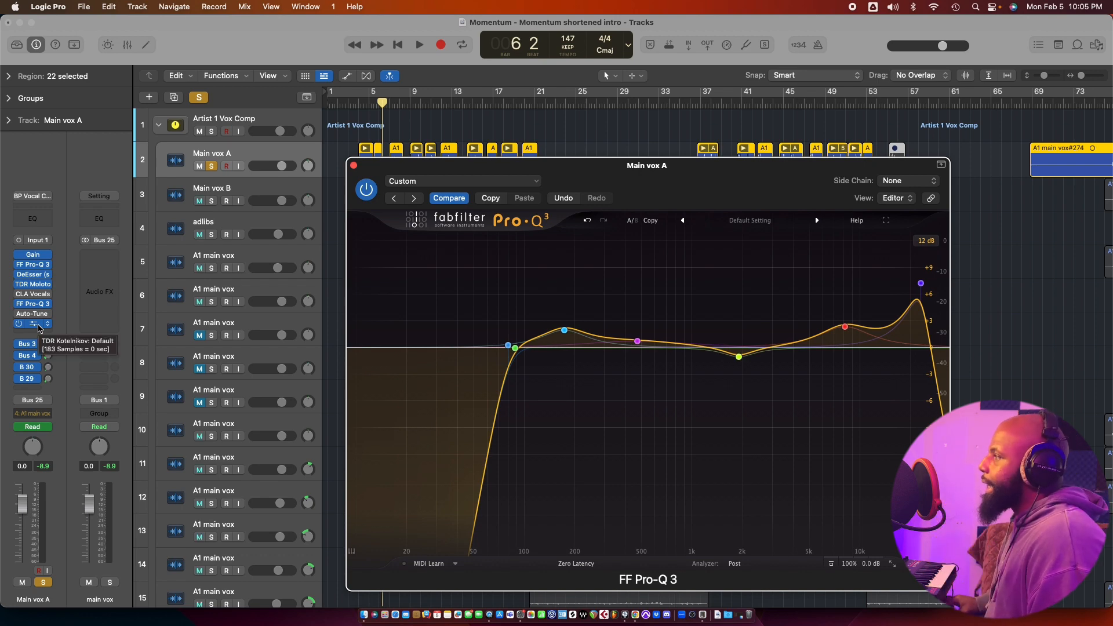
mouse_move(847, 329)
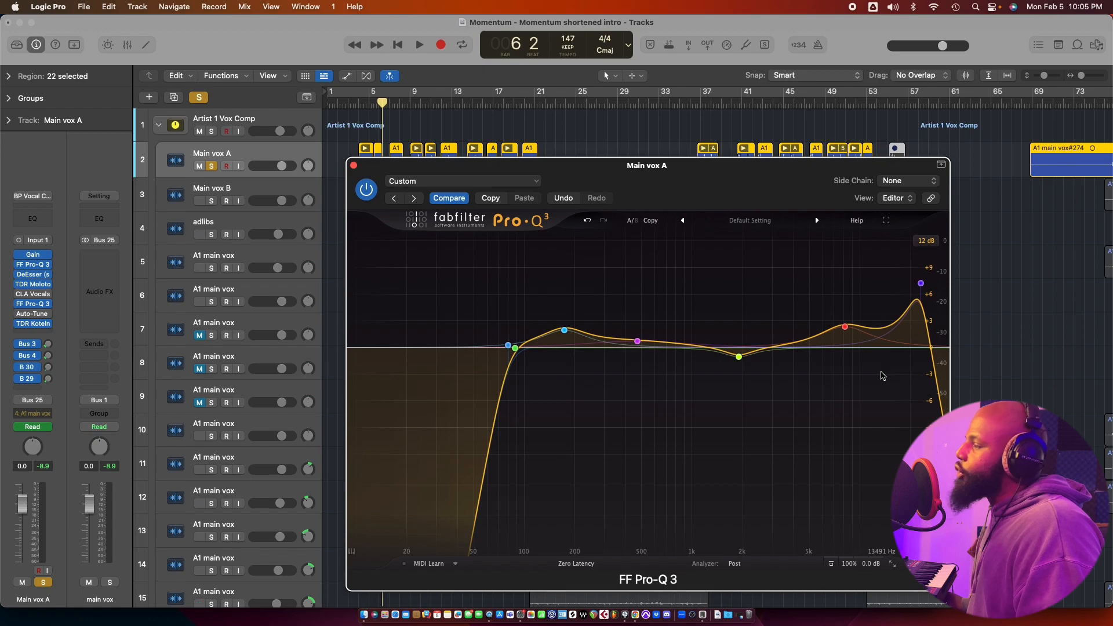
mouse_move(804, 341)
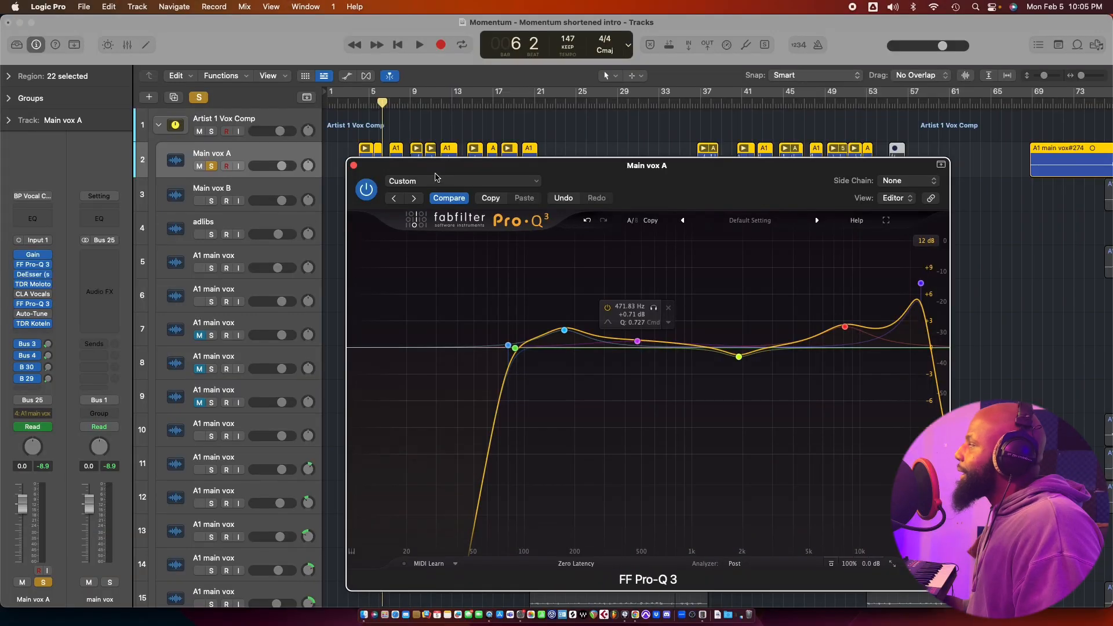
click(353, 165)
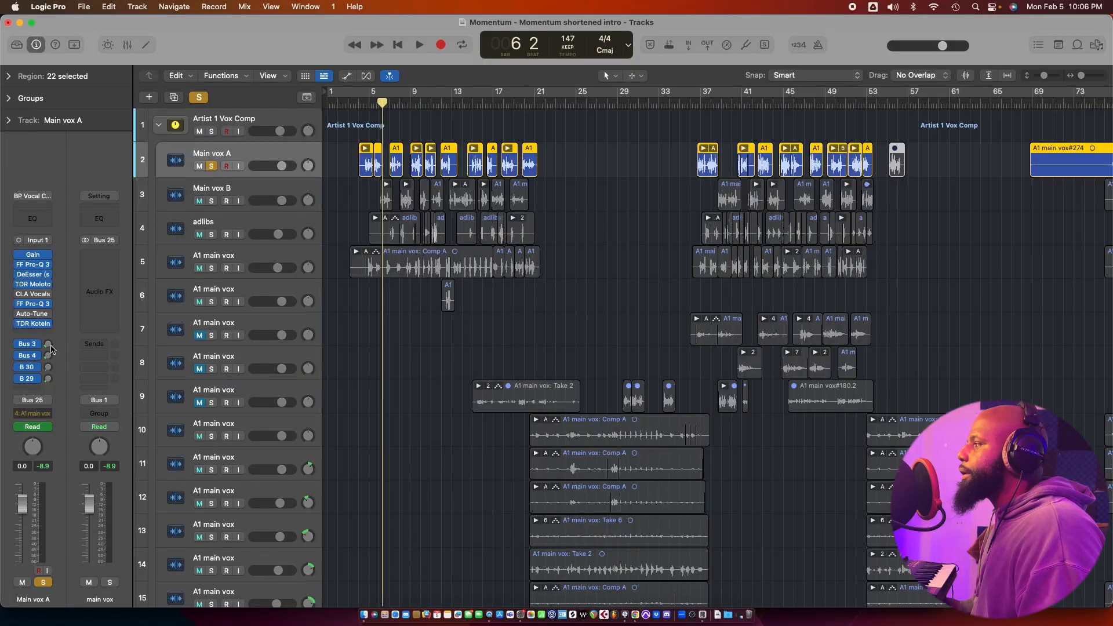
Inspect the Bus 3 send on Main vox A, then the Bus 30 and Bus 3 sends on the track 19 Beat/Instrumental.
click(50, 345)
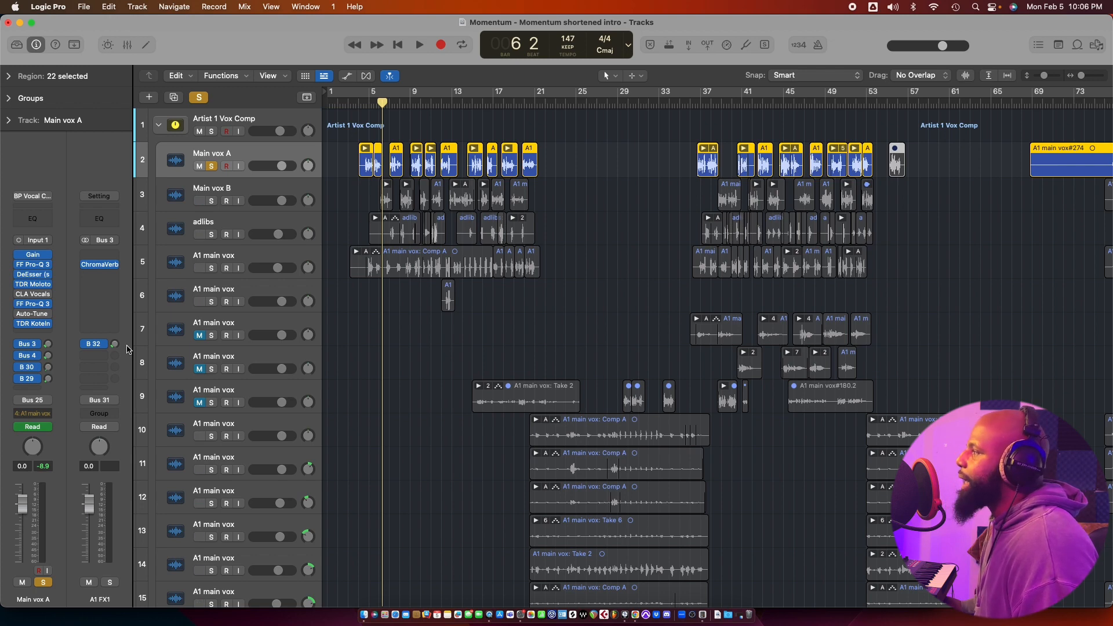
scroll(273, 403, down, 10)
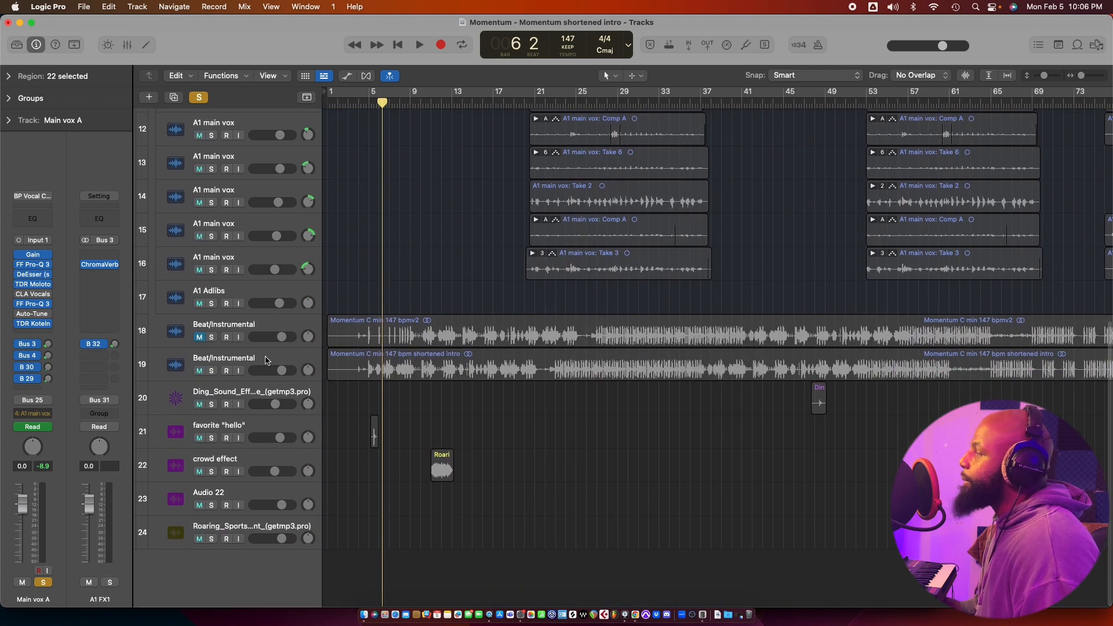
click(266, 361)
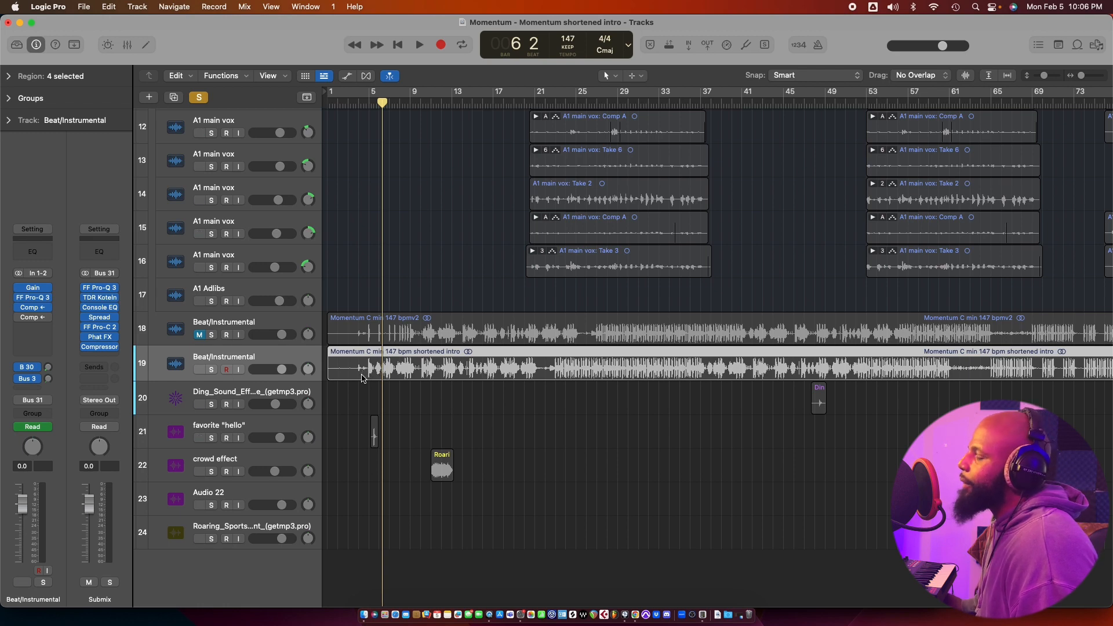
scroll(360, 384, up, 5)
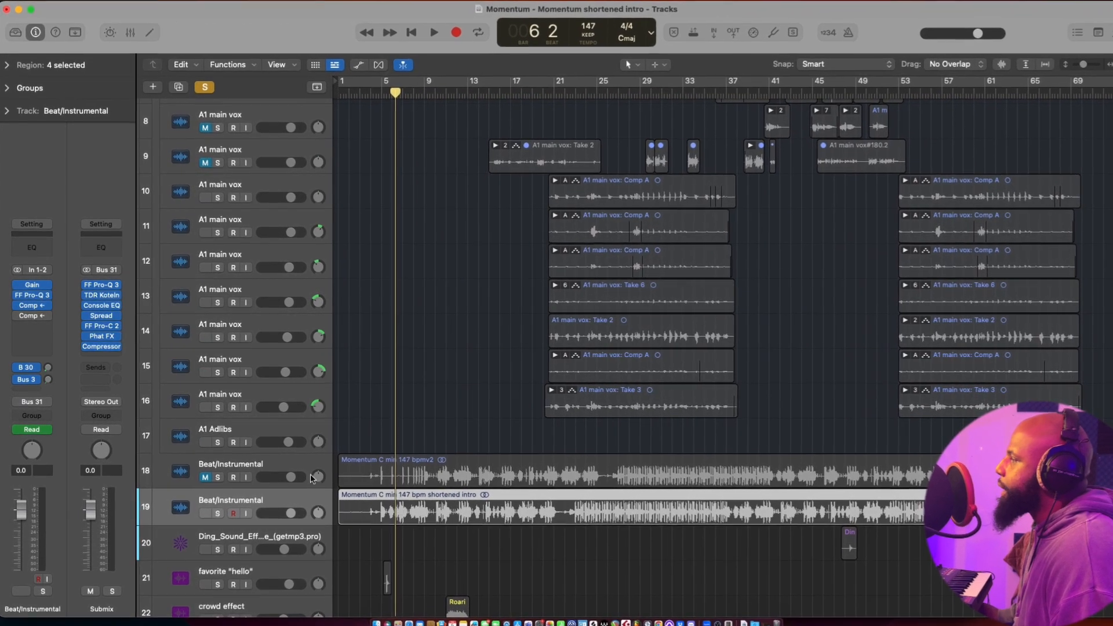
click(49, 369)
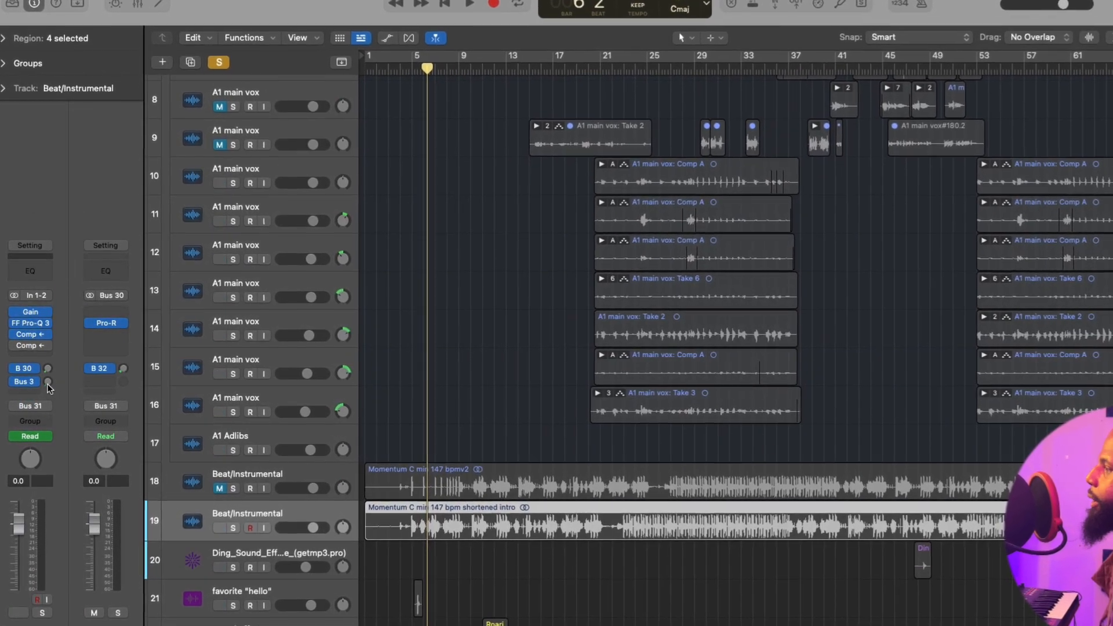
click(48, 382)
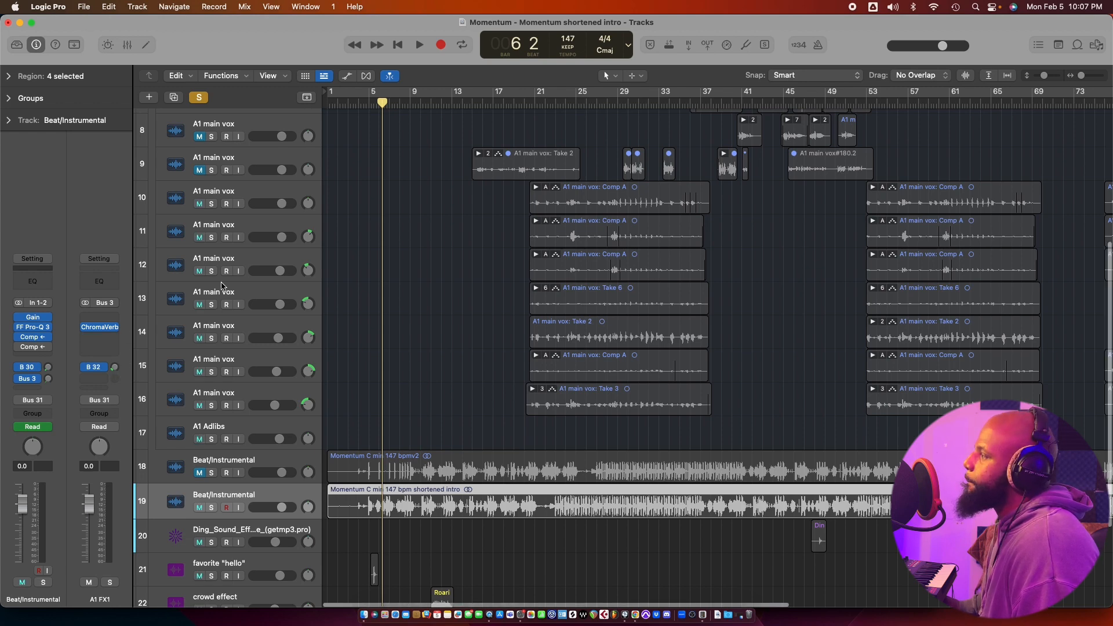
Select the Main vox A track again to review its insert chain around Auto-Tune.
scroll(222, 285, up, 8)
click(243, 162)
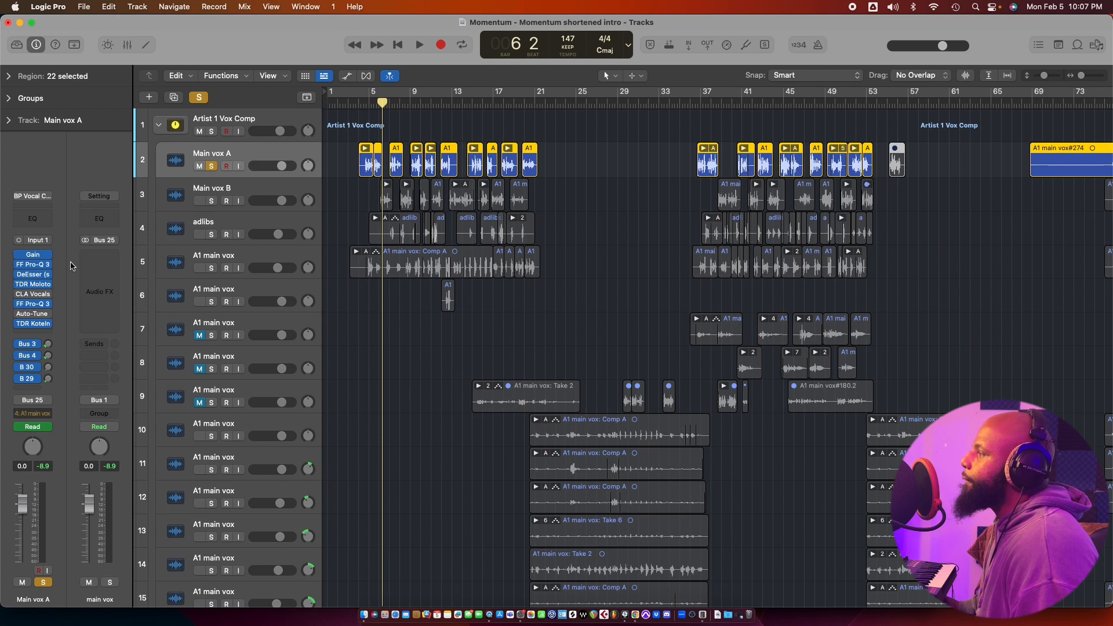
click(20, 315)
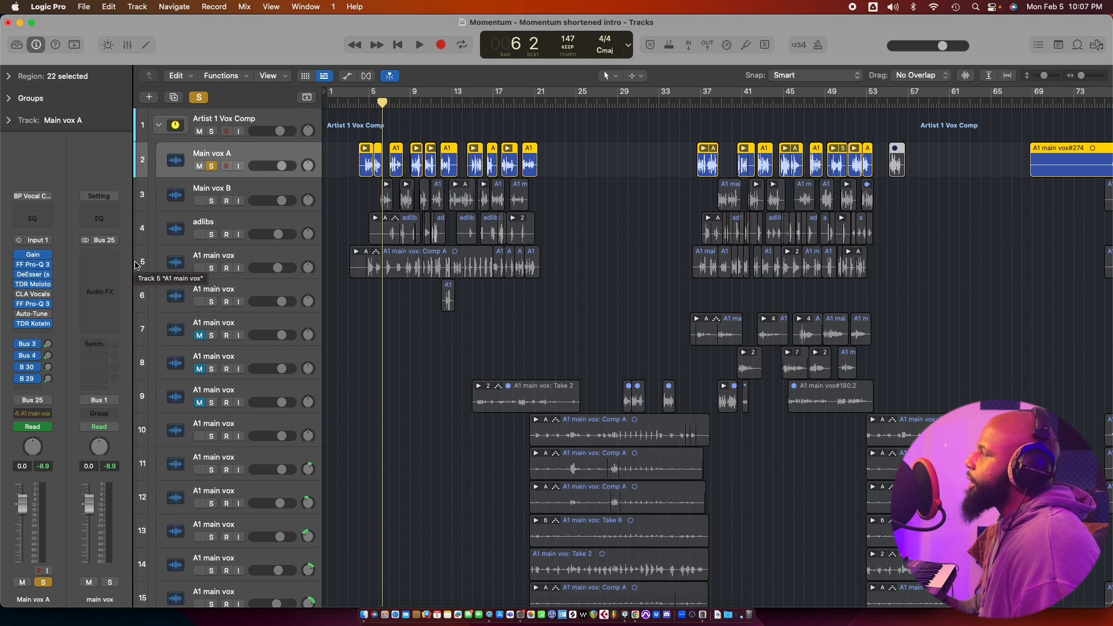
Open the Tube EQ on the Artist 1 Vox Comp stack to examine its drive and output model options, and close it.
click(259, 122)
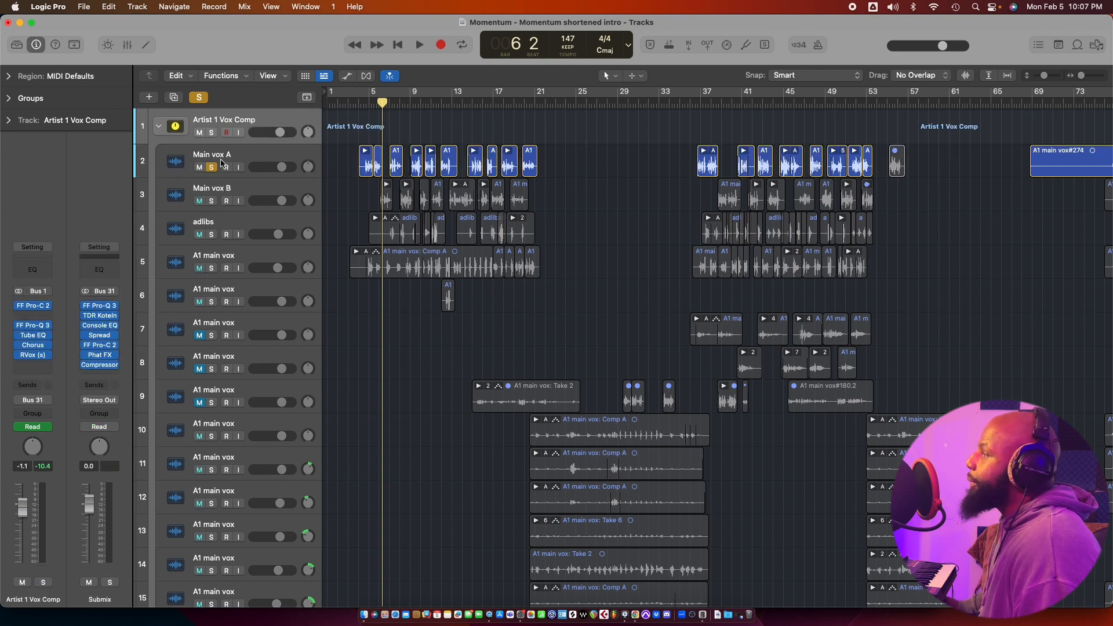
click(36, 337)
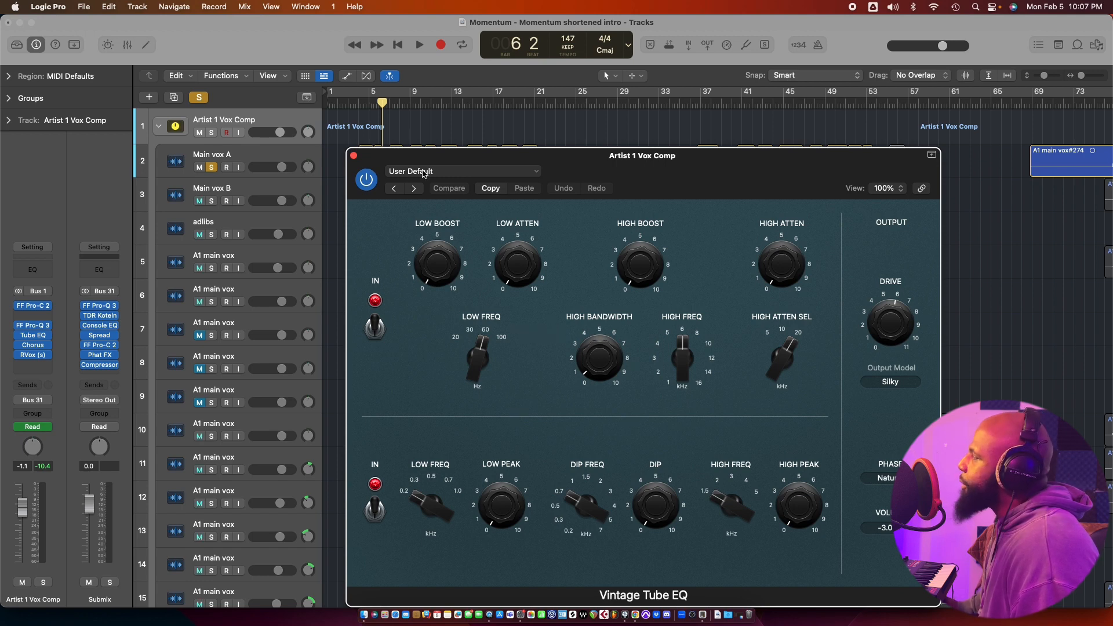
click(353, 155)
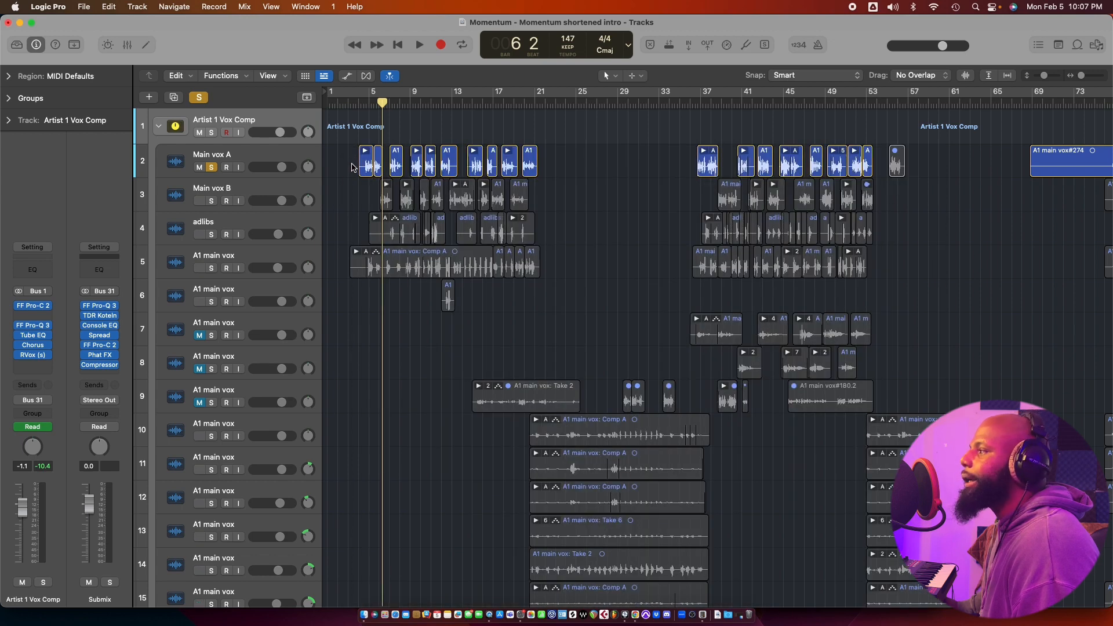
click(36, 338)
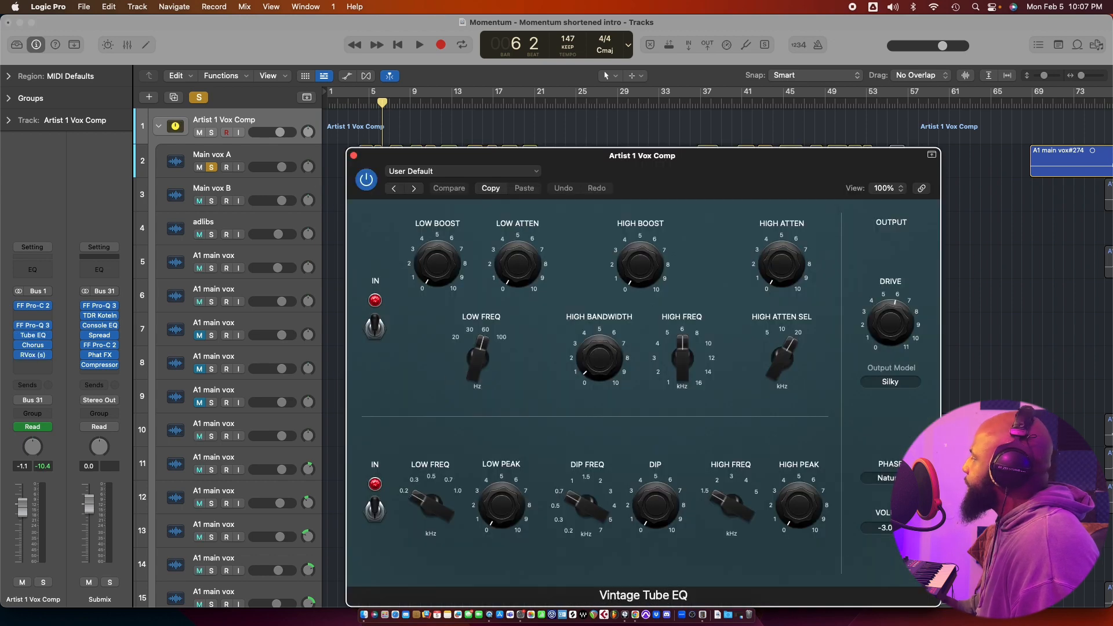
click(900, 385)
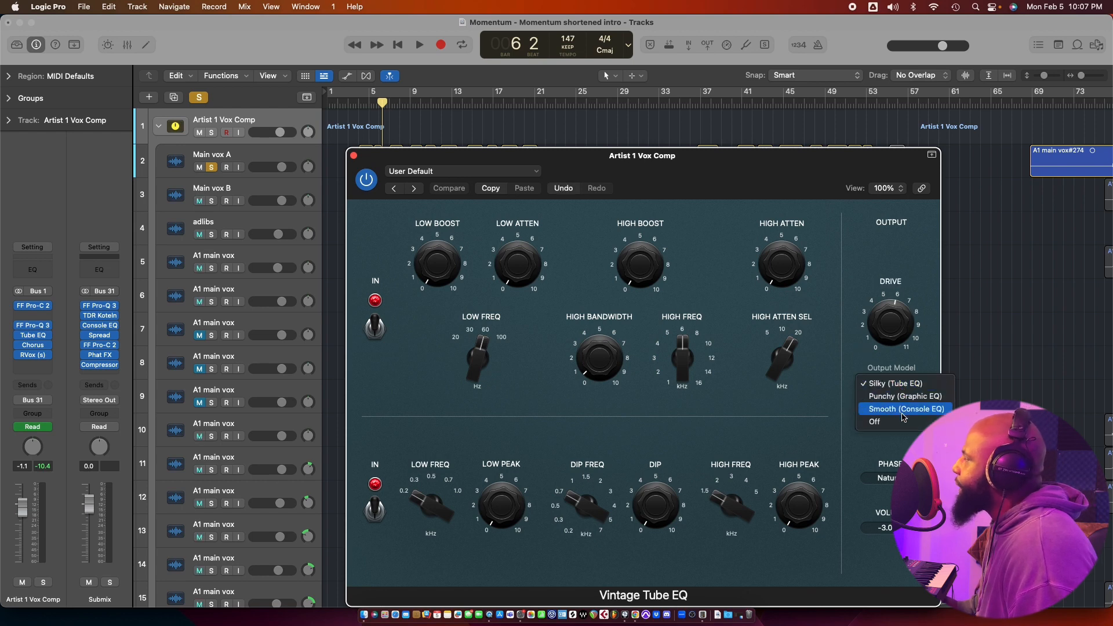
click(931, 318)
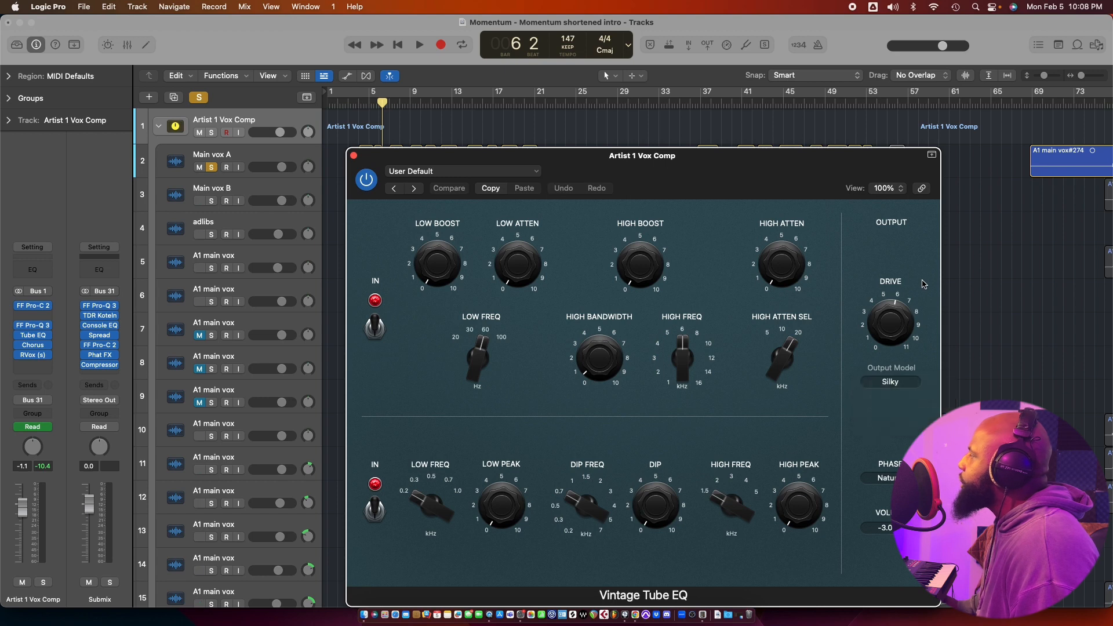
click(355, 156)
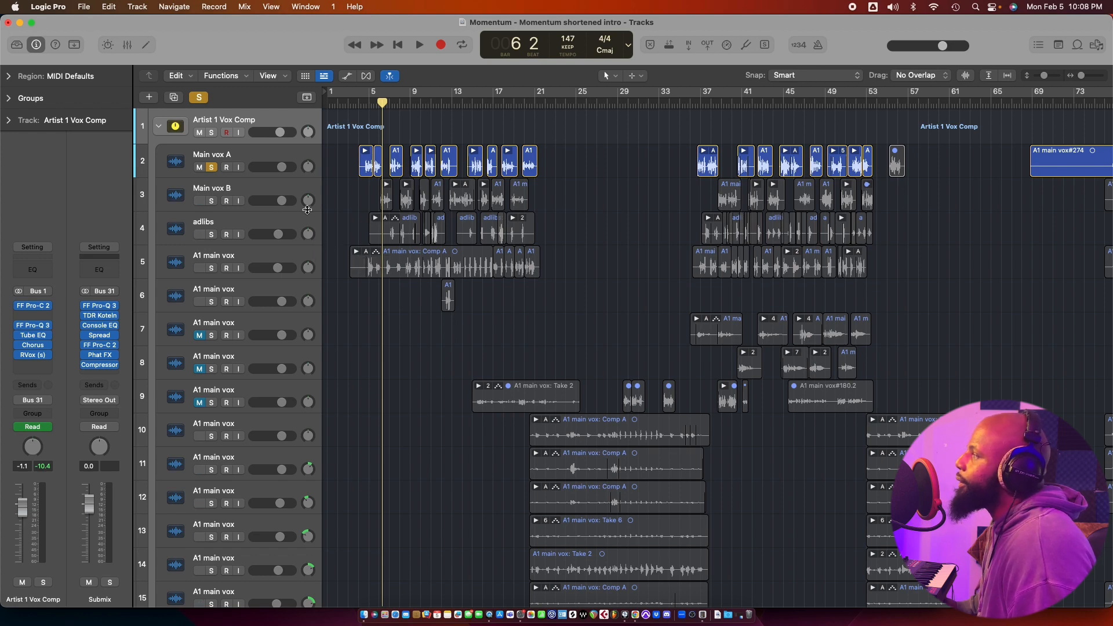
Select the Main vox A track and open its TDR Kotelnikov compressor to examine the ratio, attack and release settings.
scroll(307, 210, right, 1)
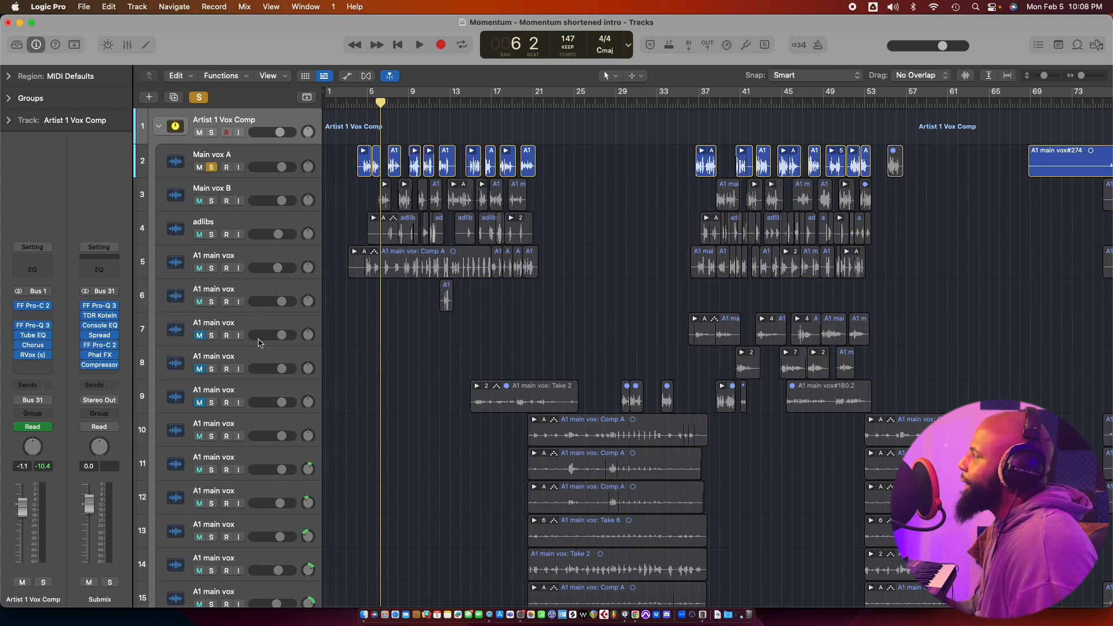
scroll(252, 400, down, 5)
scroll(252, 405, up, 5)
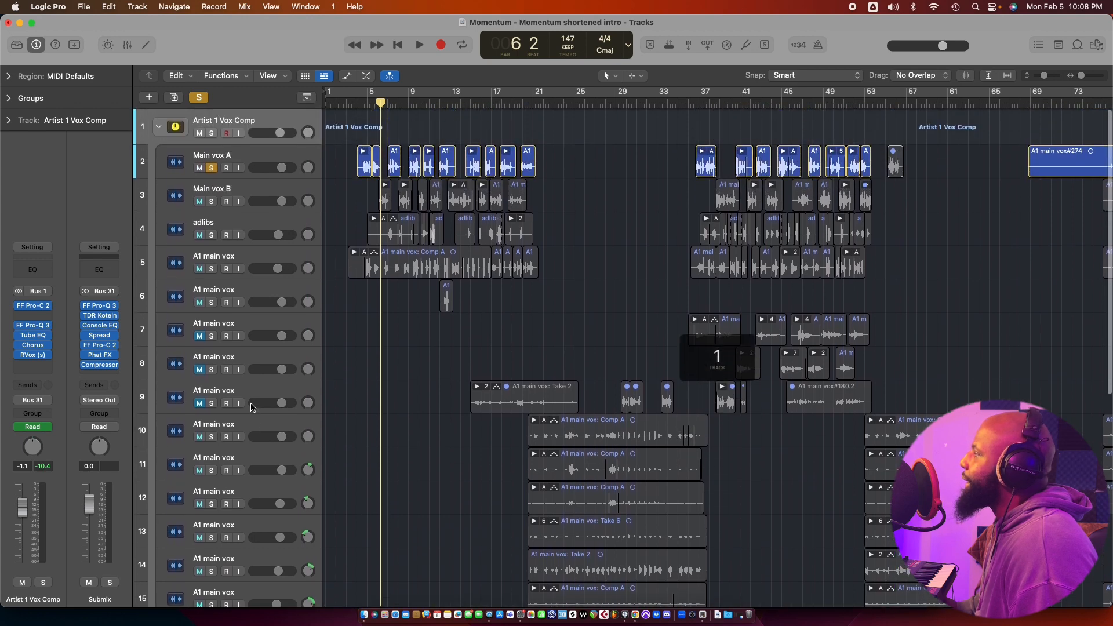
click(267, 154)
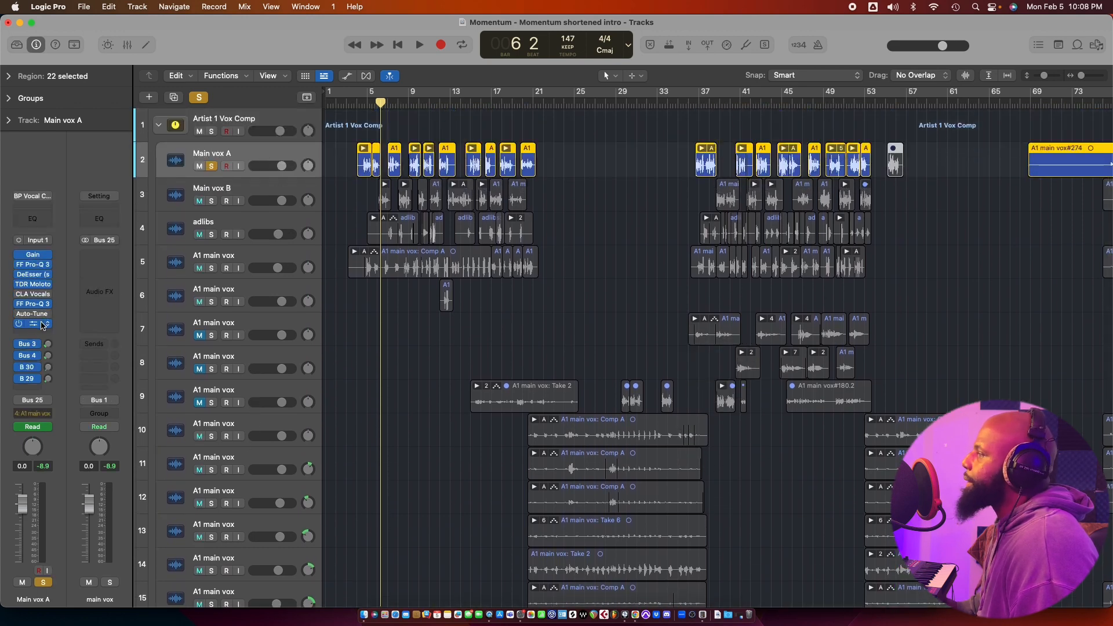
click(36, 324)
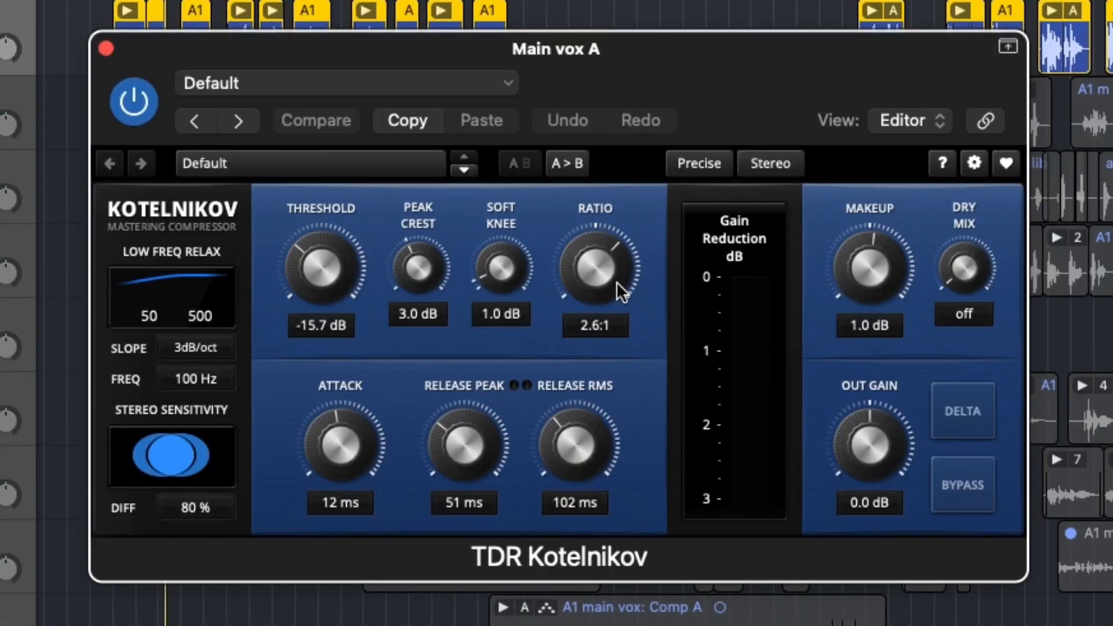
click(607, 280)
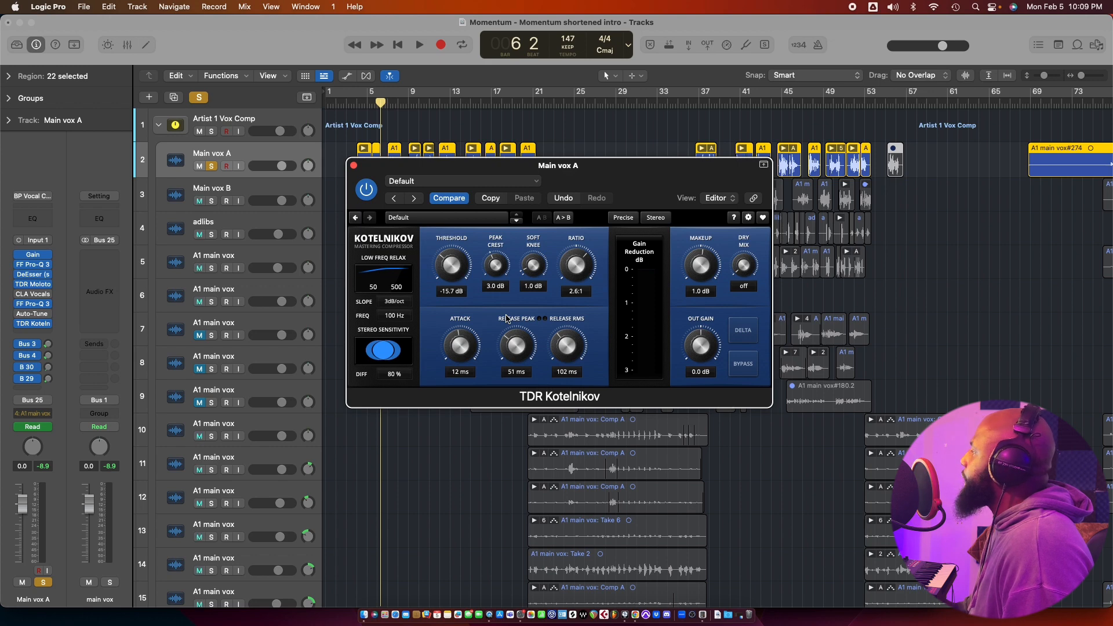
Switch to the Delay & Reverb Time Calculator in Chrome, check the project tempo in Logic Pro, and set the calculator's BPM to 147.
key(super+Tab)
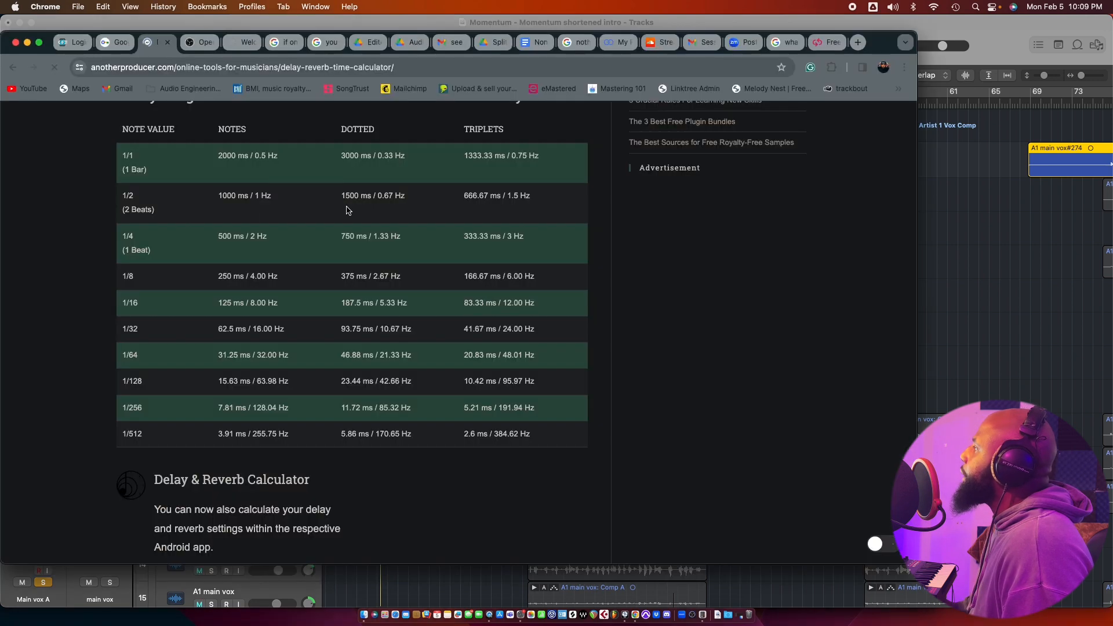
scroll(348, 210, up, 10)
scroll(348, 210, down, 2)
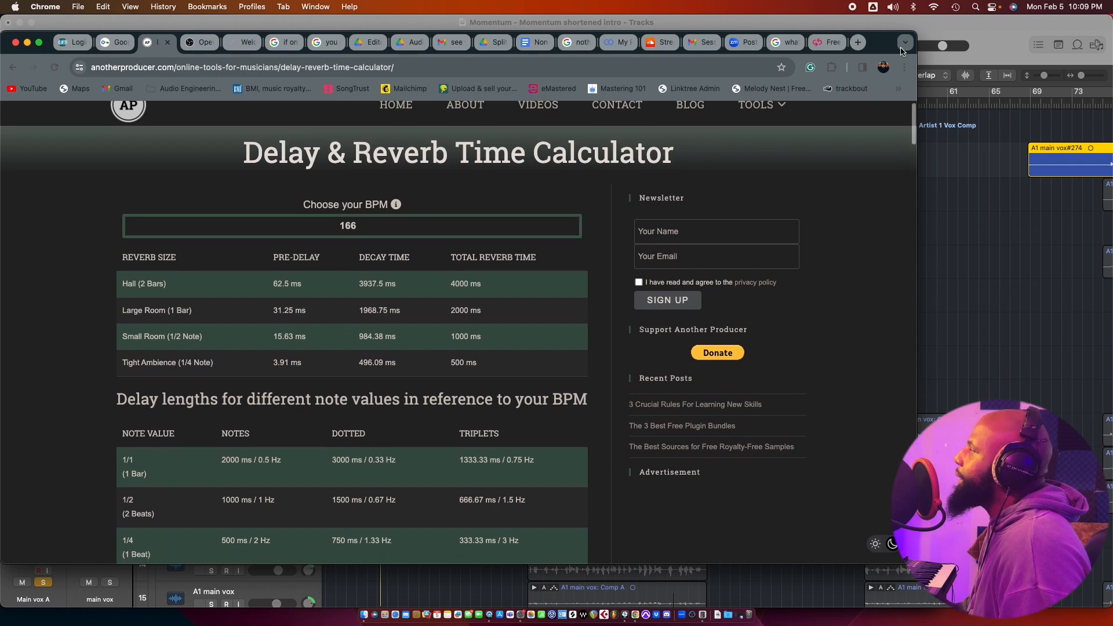
click(944, 31)
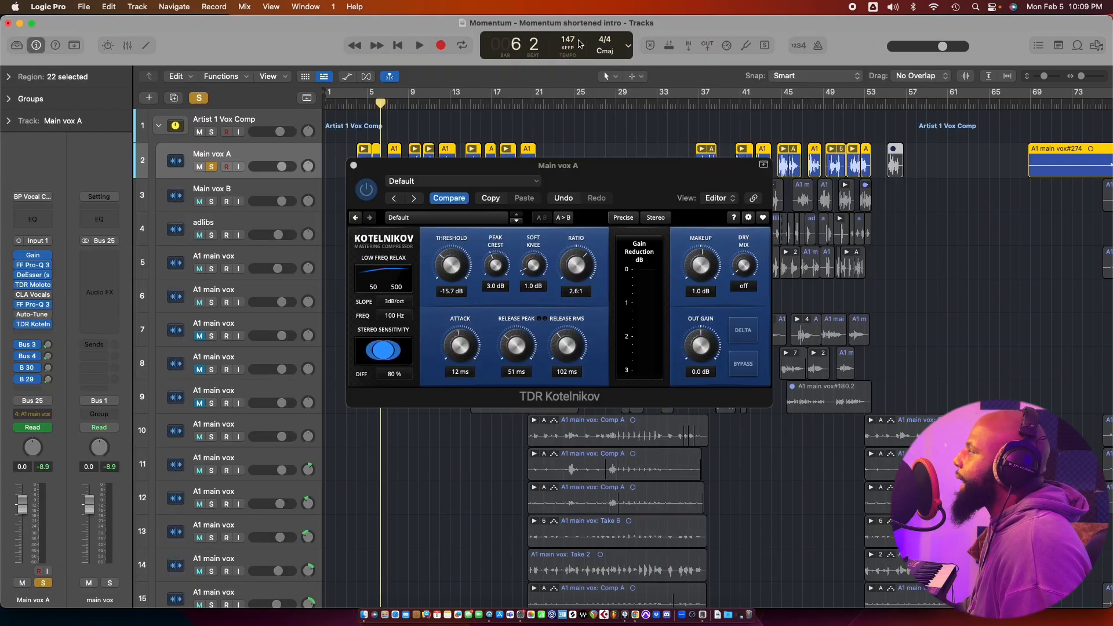
key(ctrl+Up)
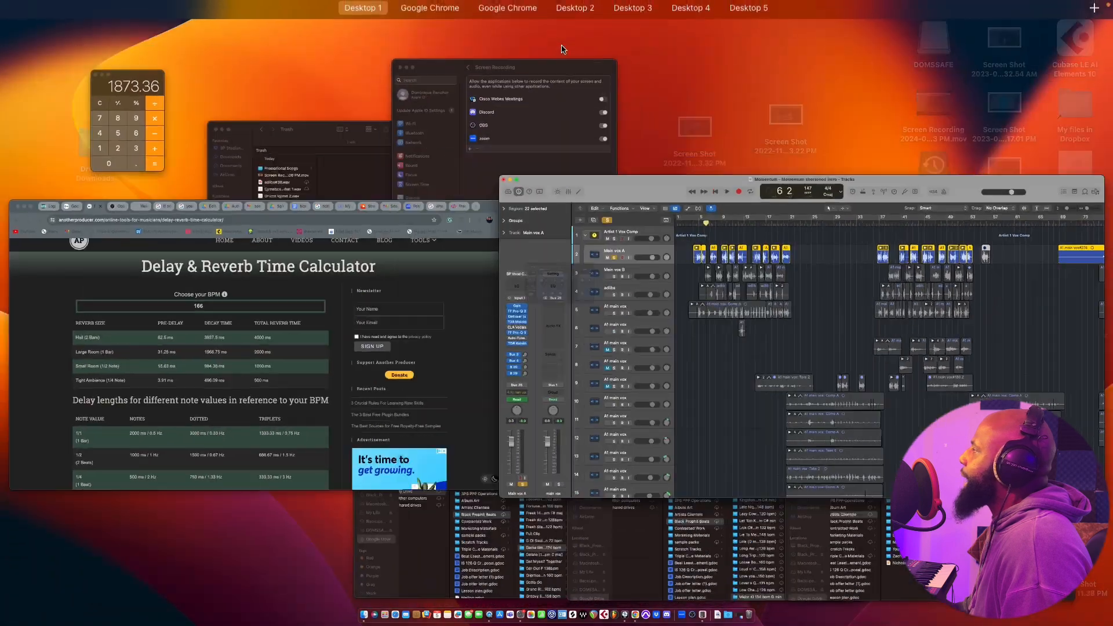
click(267, 293)
double_click(299, 228)
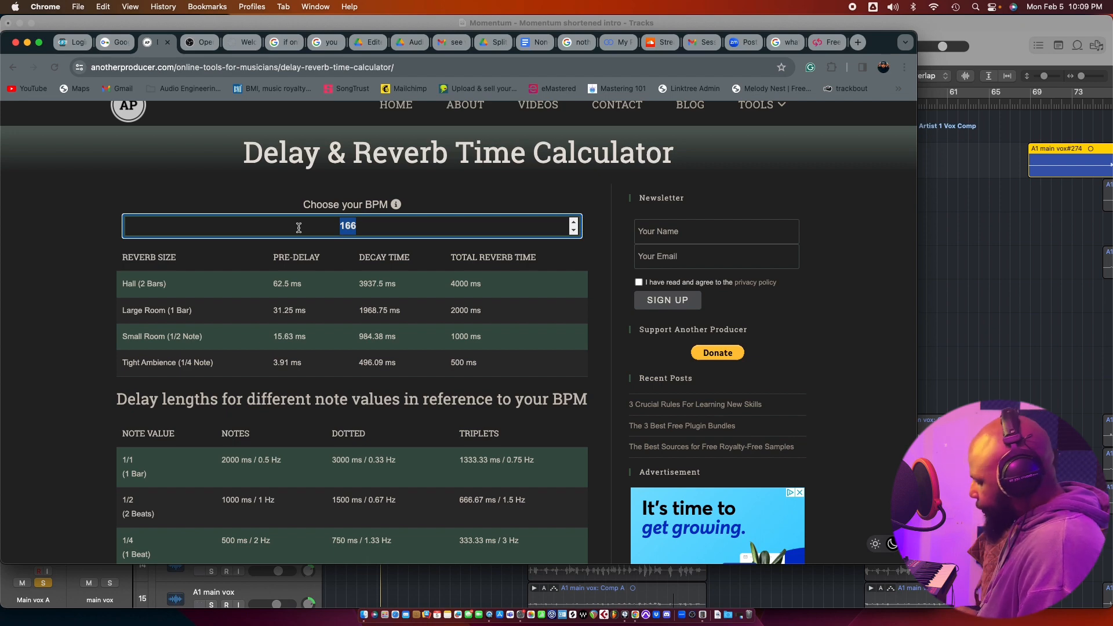
text(147)
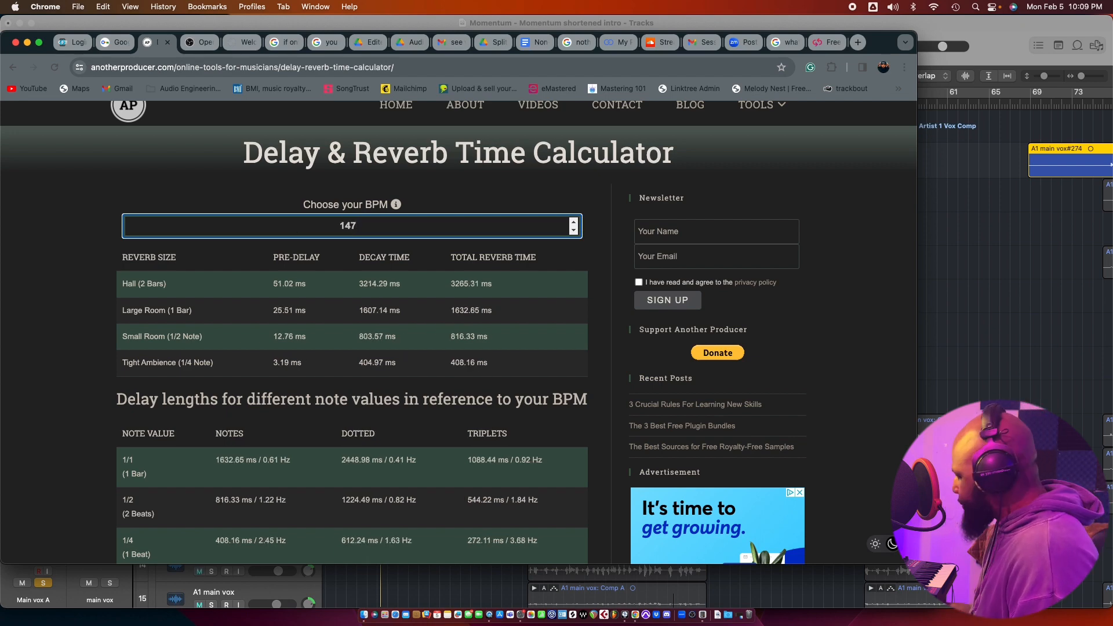
click(89, 387)
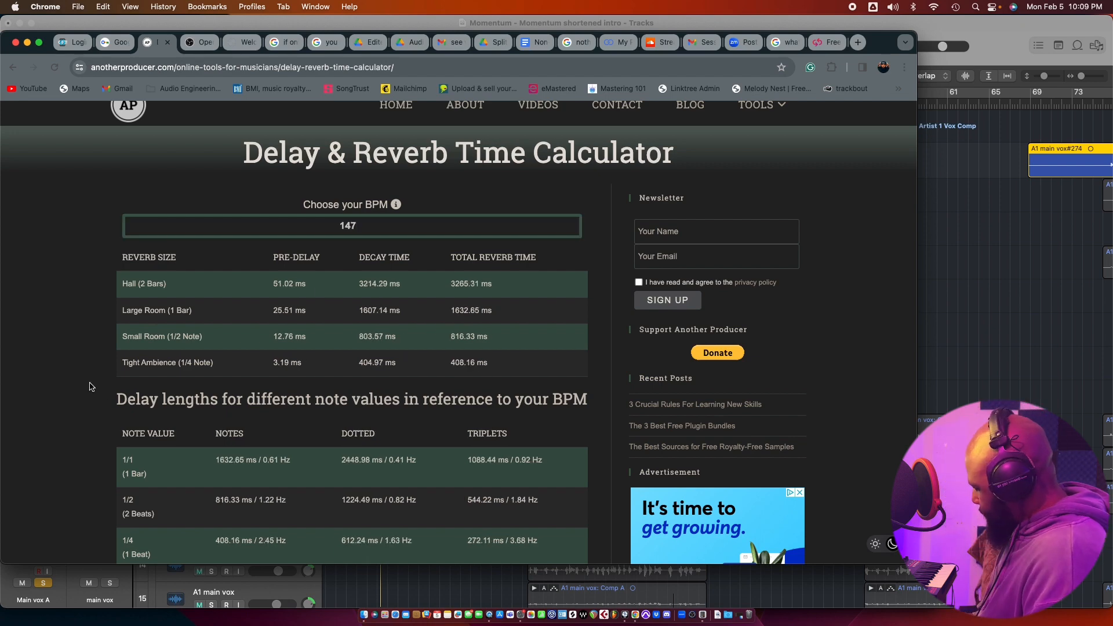
Examine the calculator's reverb size table and the delay lengths for the different note values.
scroll(90, 387, down, 1)
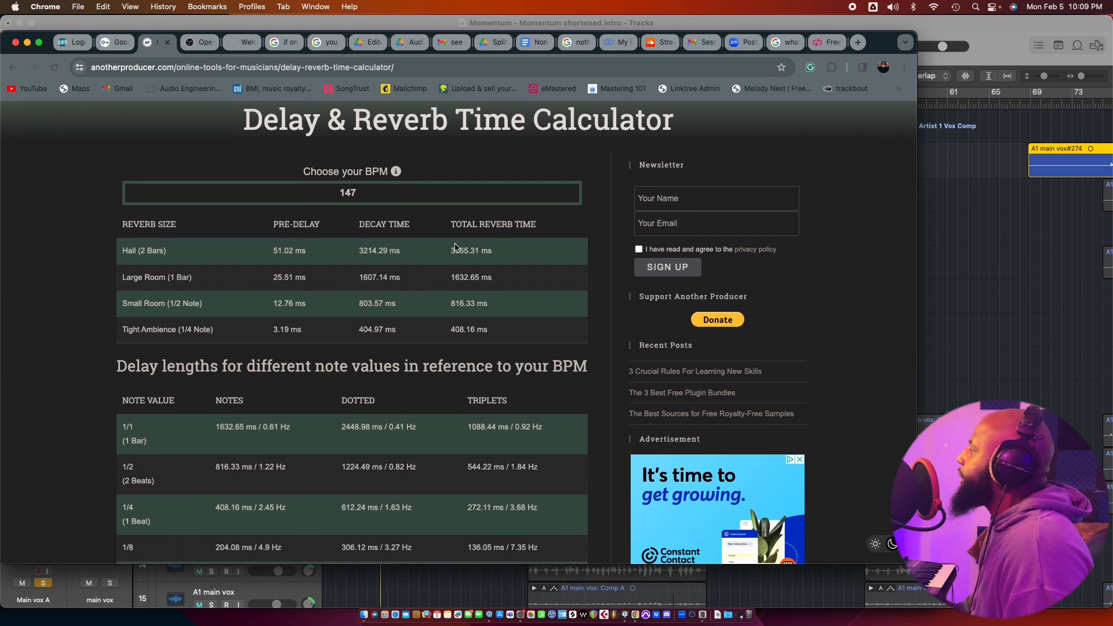
scroll(506, 255, down, 2)
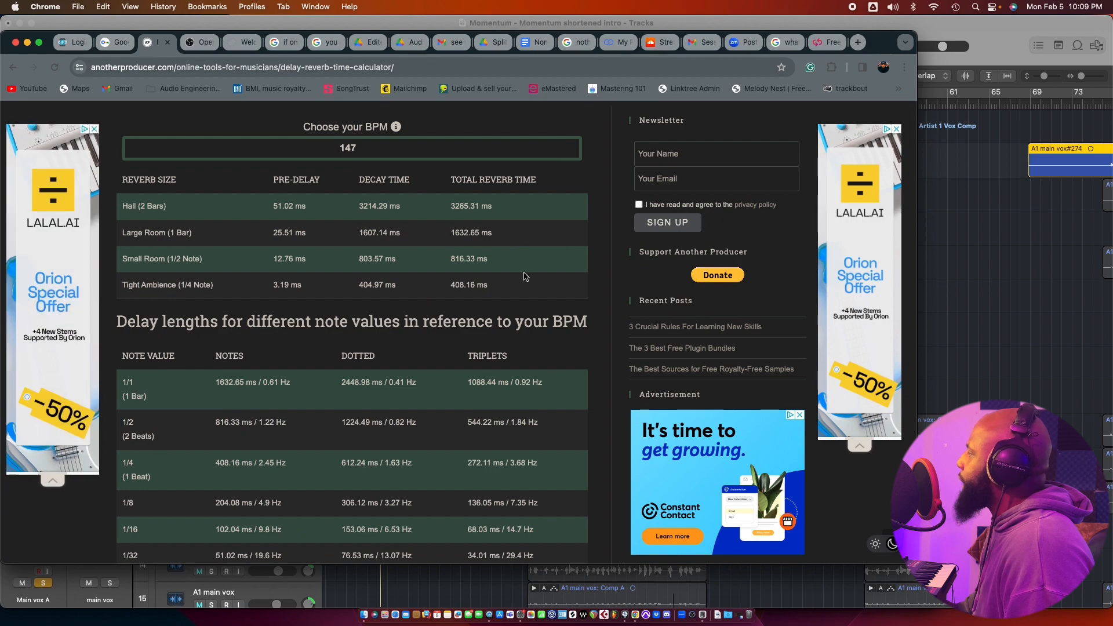
scroll(510, 273, down, 1)
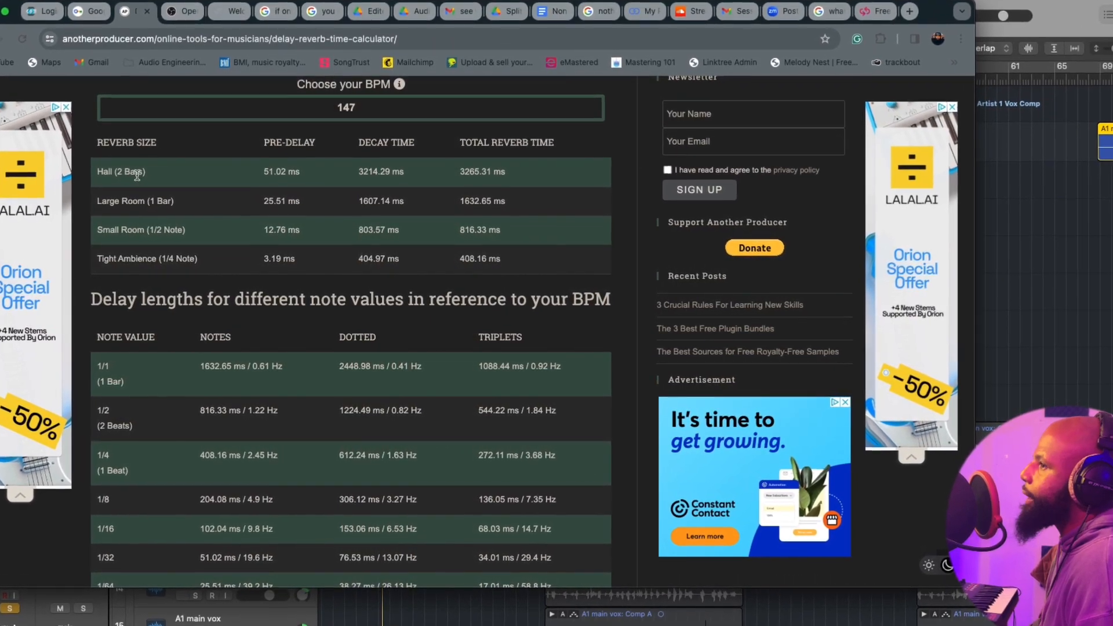
scroll(227, 223, down, 3)
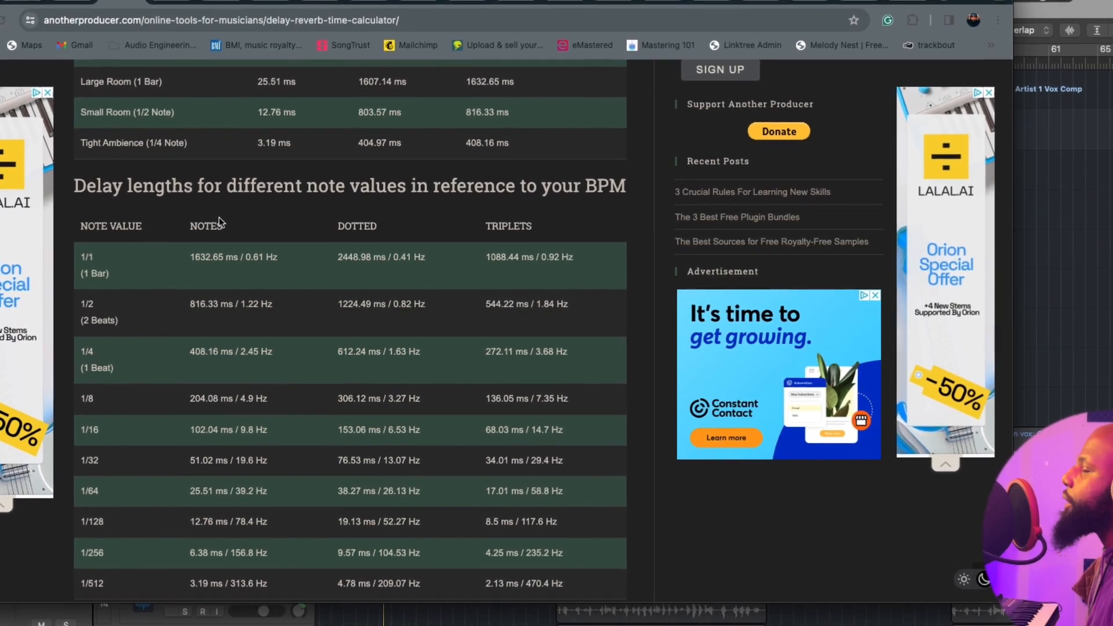
scroll(218, 217, down, 2)
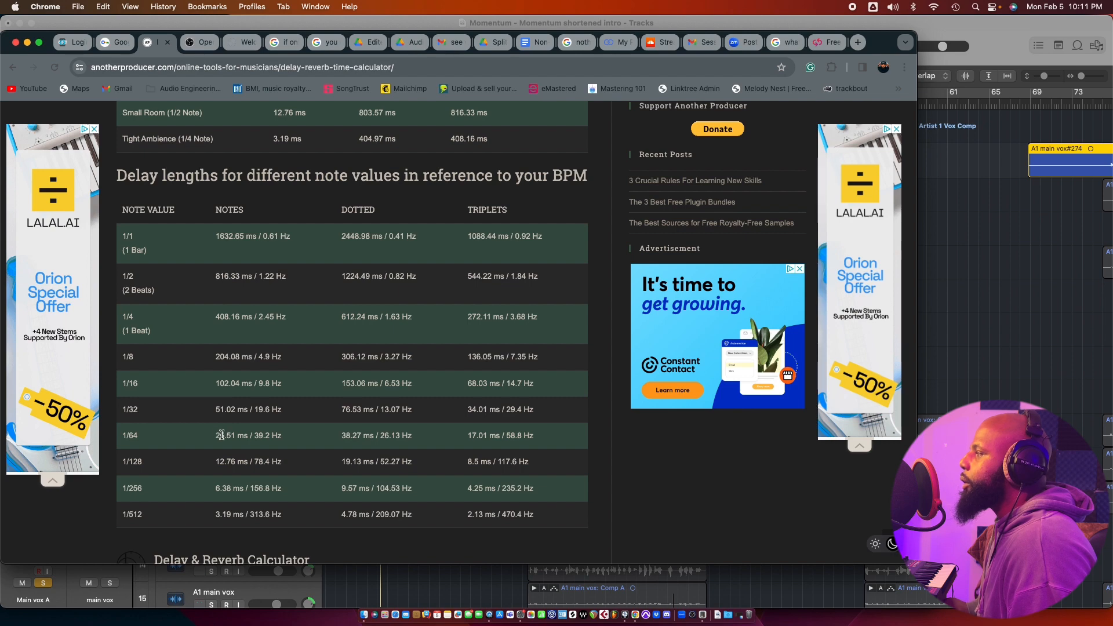
Compare the 1/16, 1/32 and 1/64 note delay times in the table, highlighting the relevant values.
drag(213, 409, 274, 443)
mouse_move(124, 410)
mouse_down()
mouse_move(140, 436)
mouse_move(123, 411)
mouse_move(125, 432)
mouse_move(122, 413)
mouse_move(142, 442)
mouse_move(129, 415)
mouse_move(140, 412)
mouse_move(119, 414)
mouse_up()
click(140, 436)
click(159, 454)
click(150, 443)
click(140, 413)
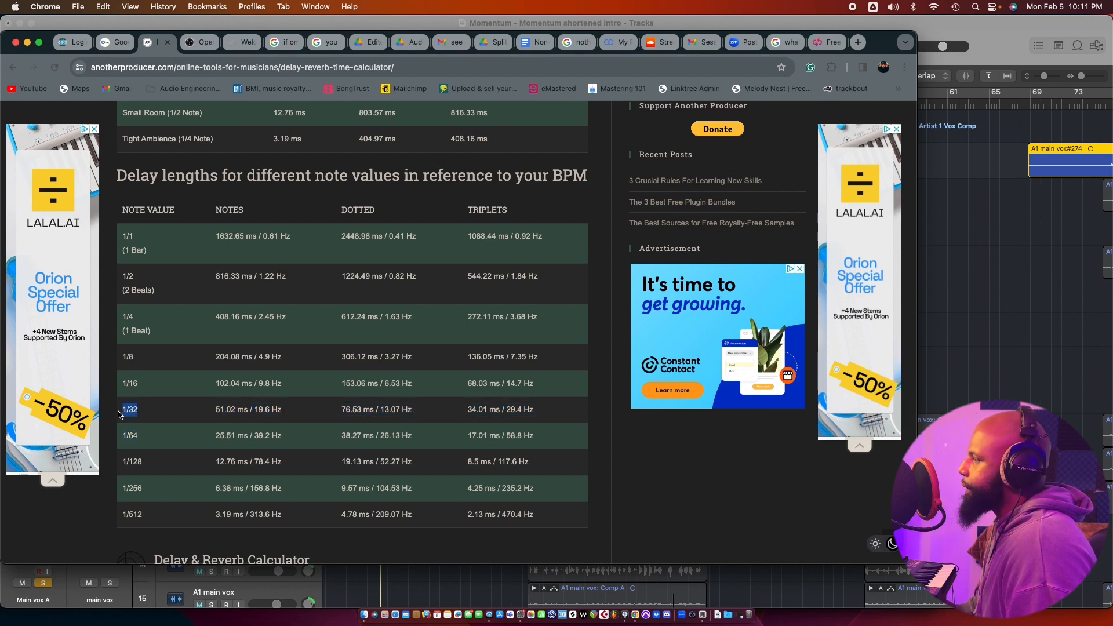
click(151, 384)
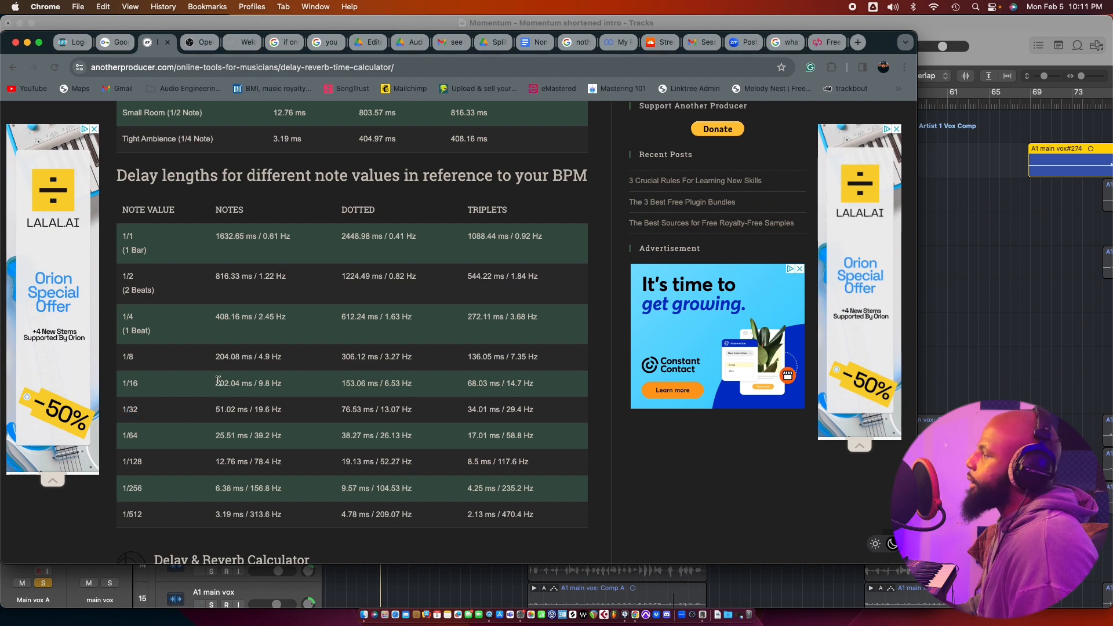
drag(223, 381, 244, 379)
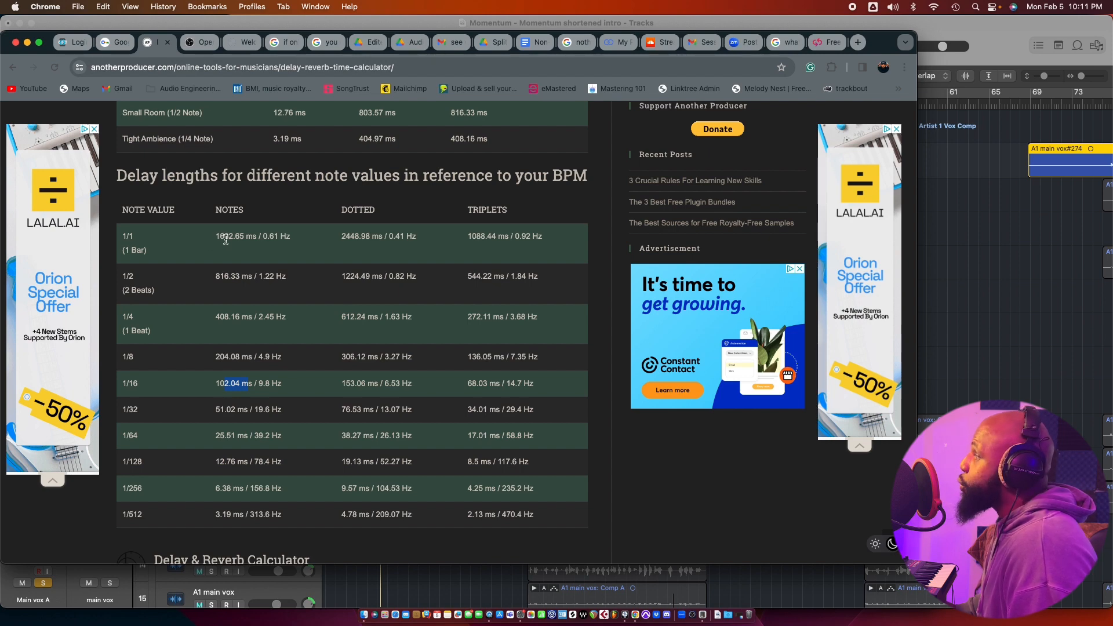
scroll(225, 331, up, 2)
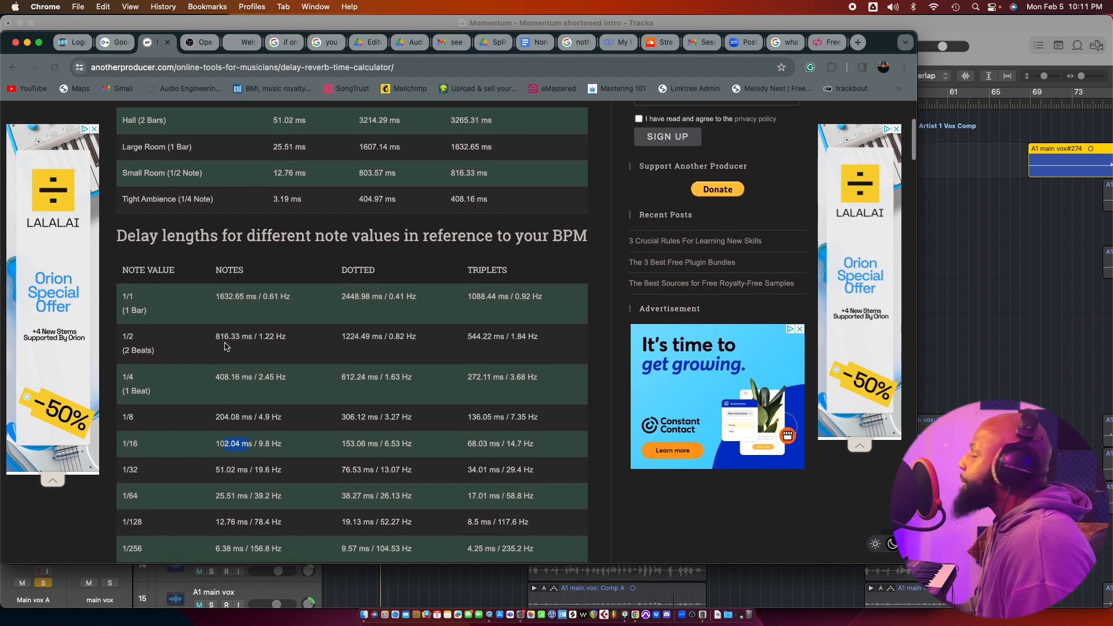
scroll(226, 347, down, 5)
scroll(225, 347, down, 2)
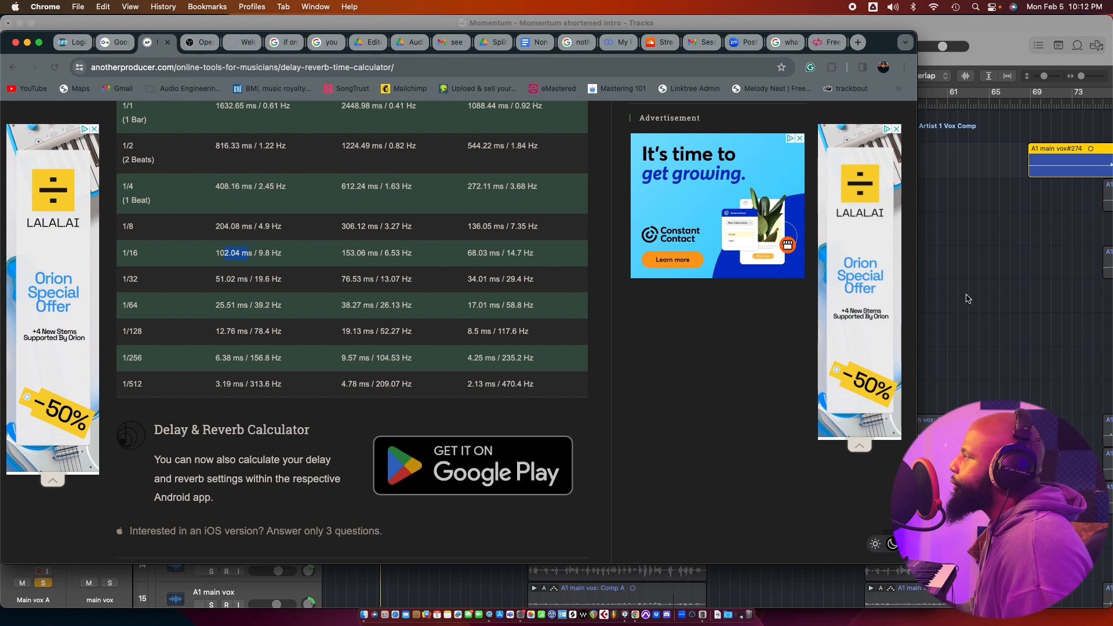
Return to Logic Pro, close the TDR Kotelnikov, and inspect the Bus 3 and Bus 4 sends on Main vox A.
click(918, 292)
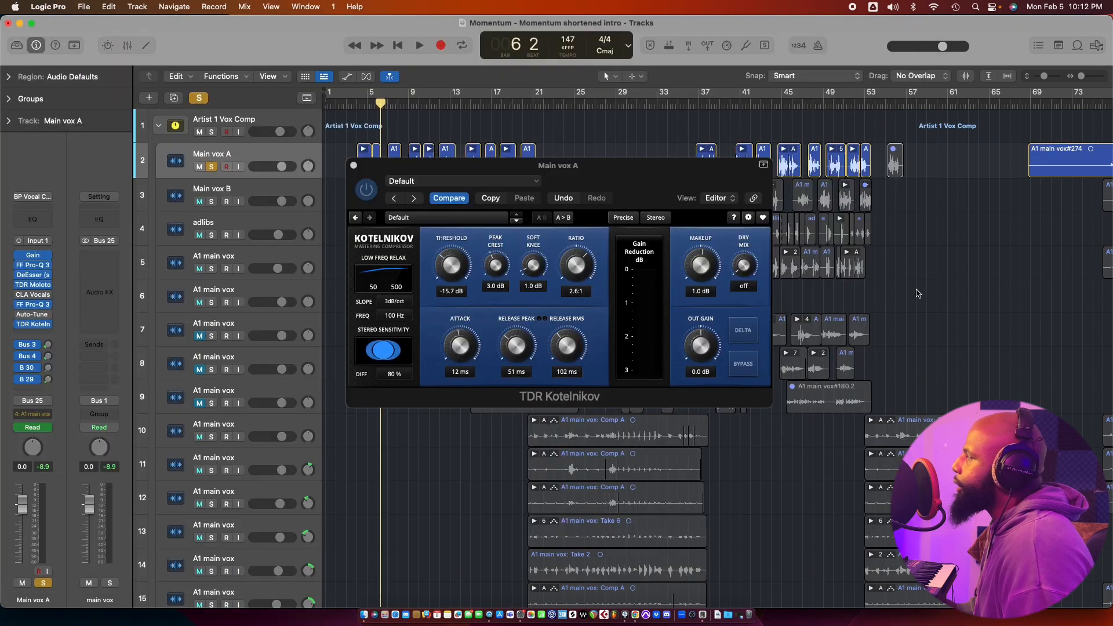
click(353, 166)
click(49, 347)
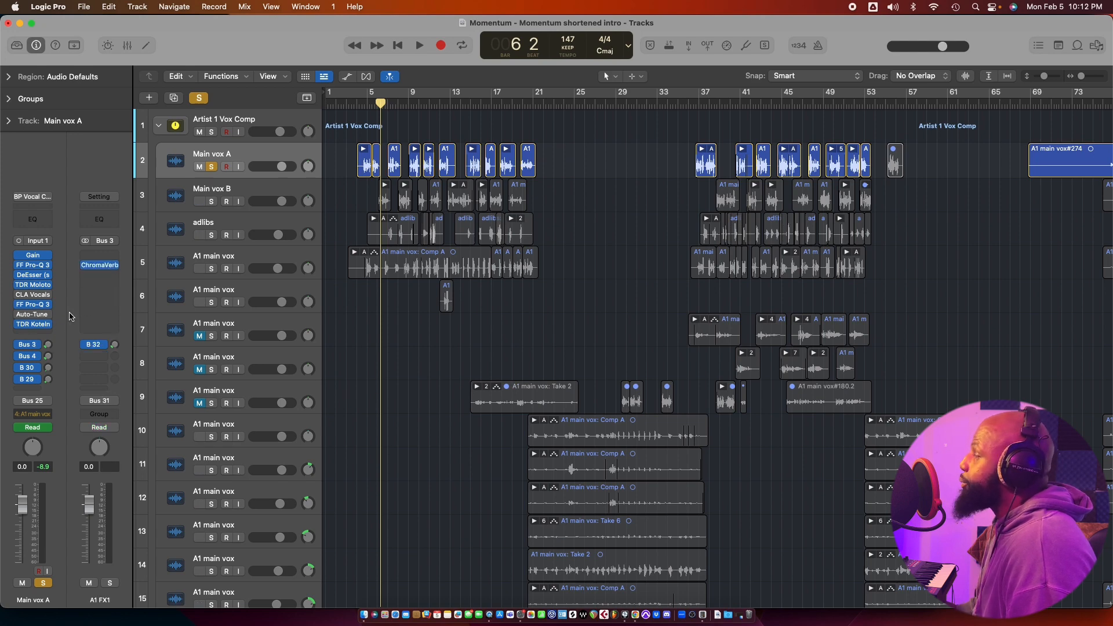
click(49, 357)
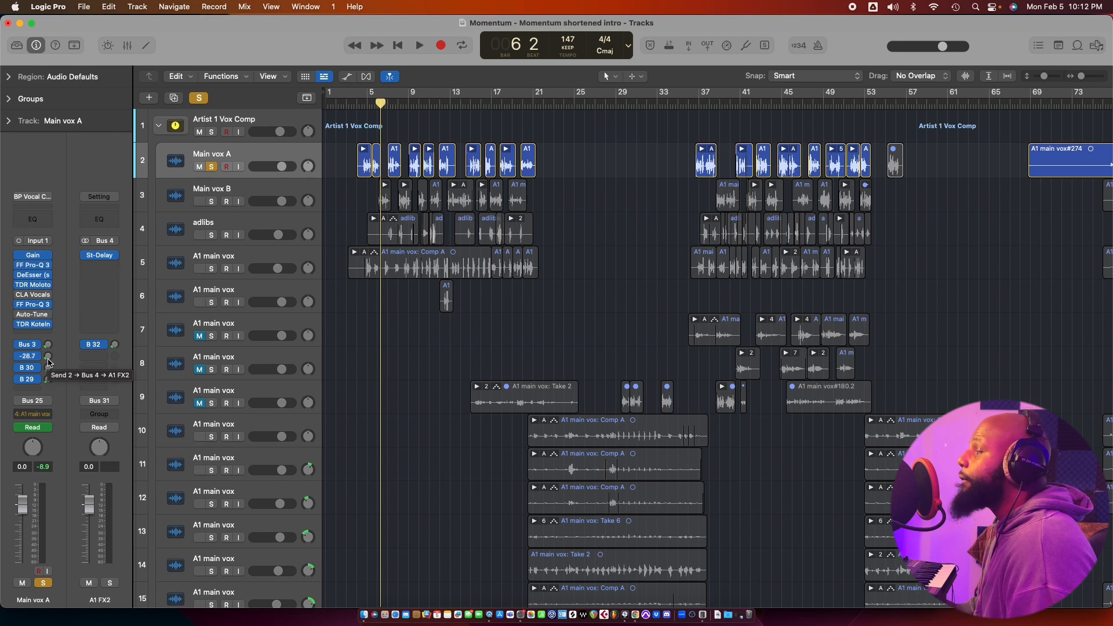
click(49, 347)
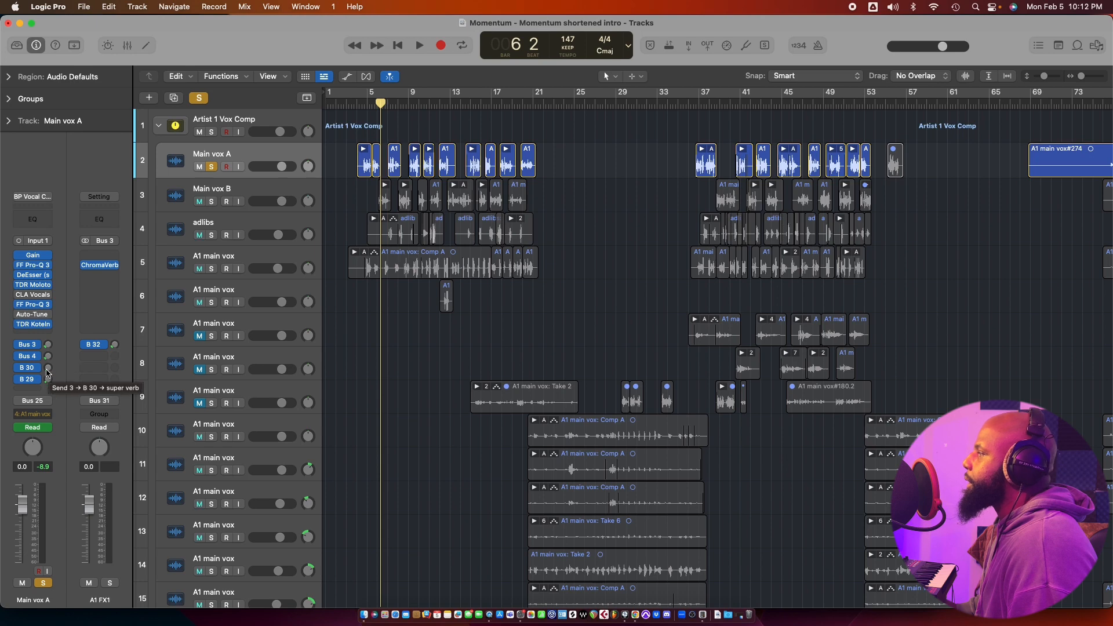
click(48, 357)
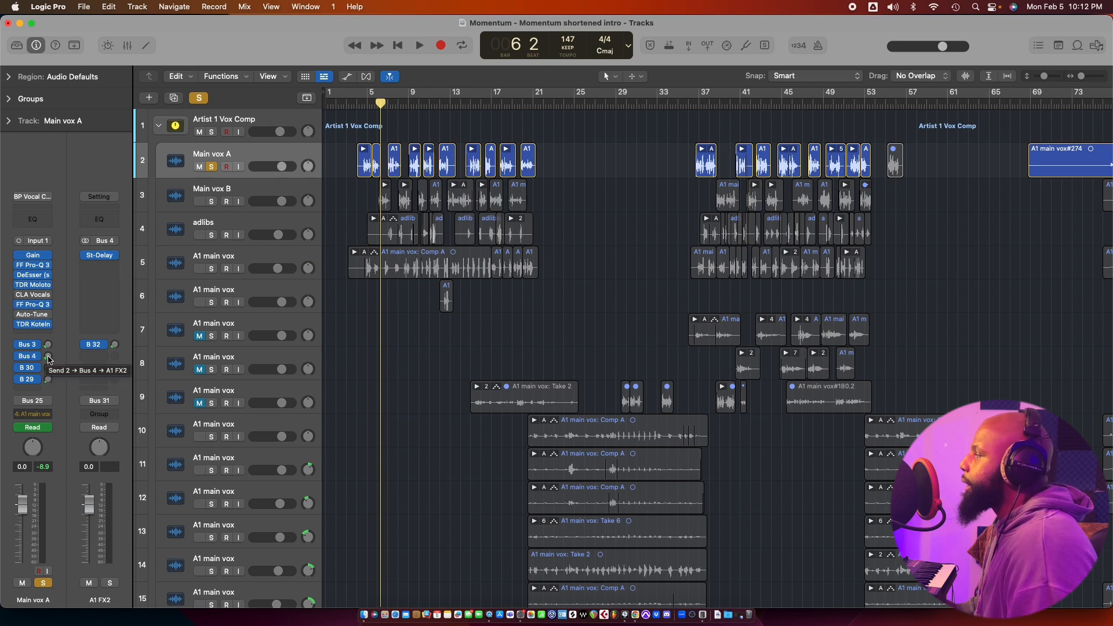
Open the ChromaVerb on the A1 FX1 return of Bus 3 to examine its predelay and decay, and close it.
click(40, 345)
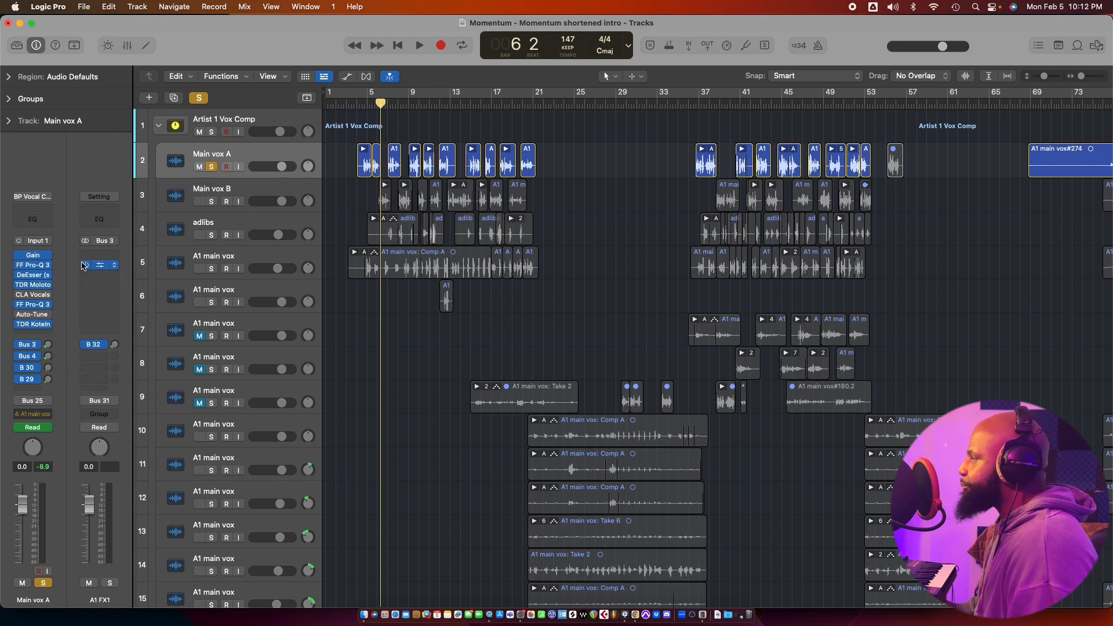
click(99, 267)
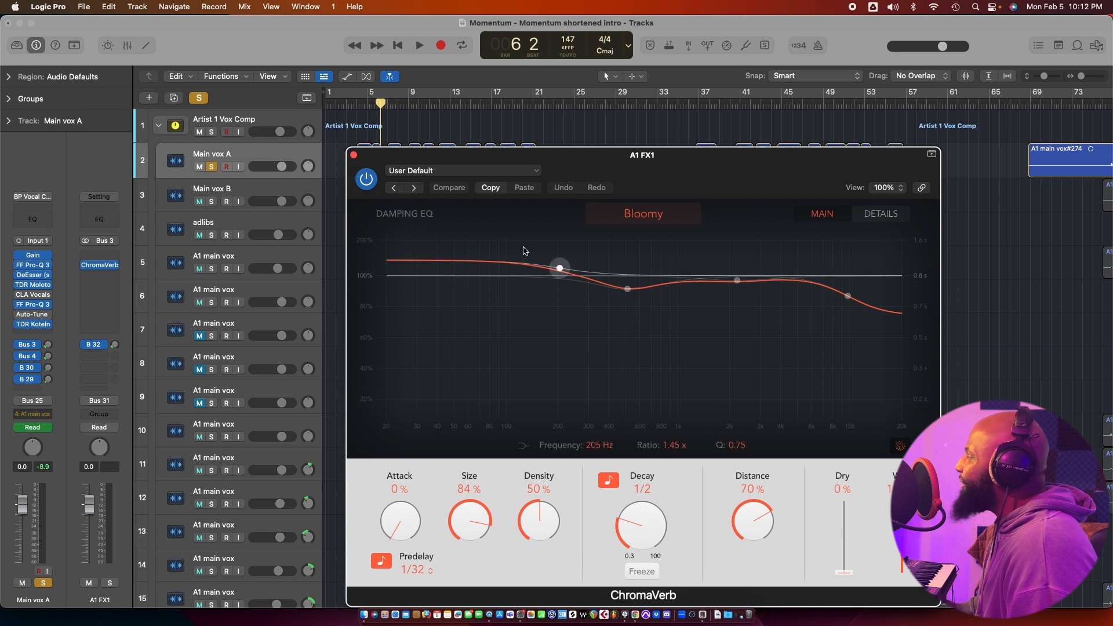
click(354, 155)
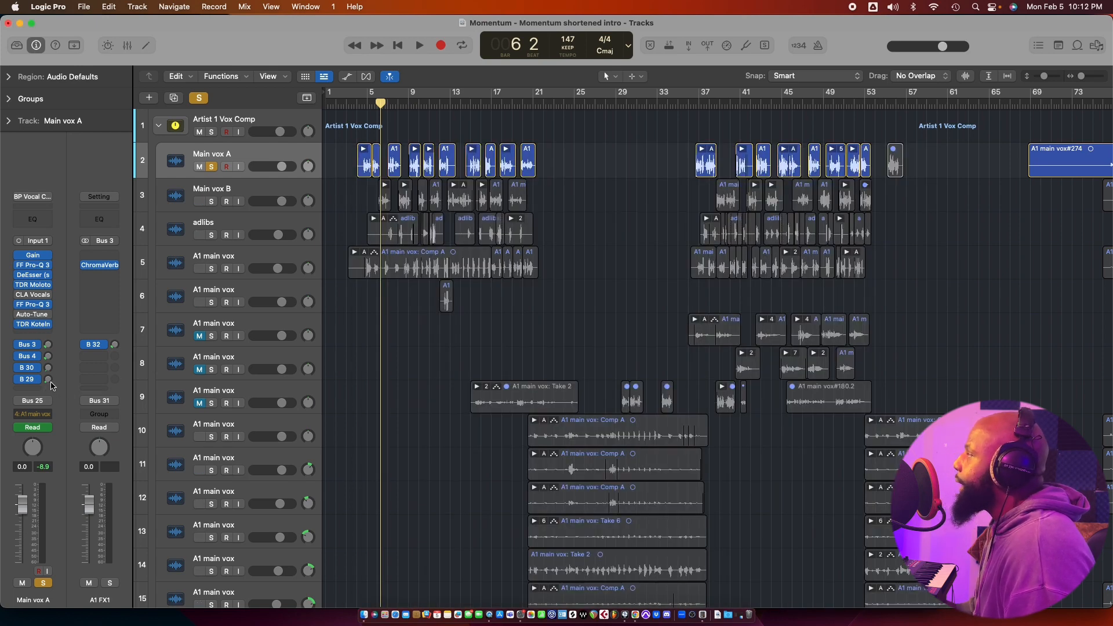
Inspect the Bus 29 and Bus 30 sends, and open the Pro-R on the super verb return to examine its Space setting.
click(50, 380)
click(49, 368)
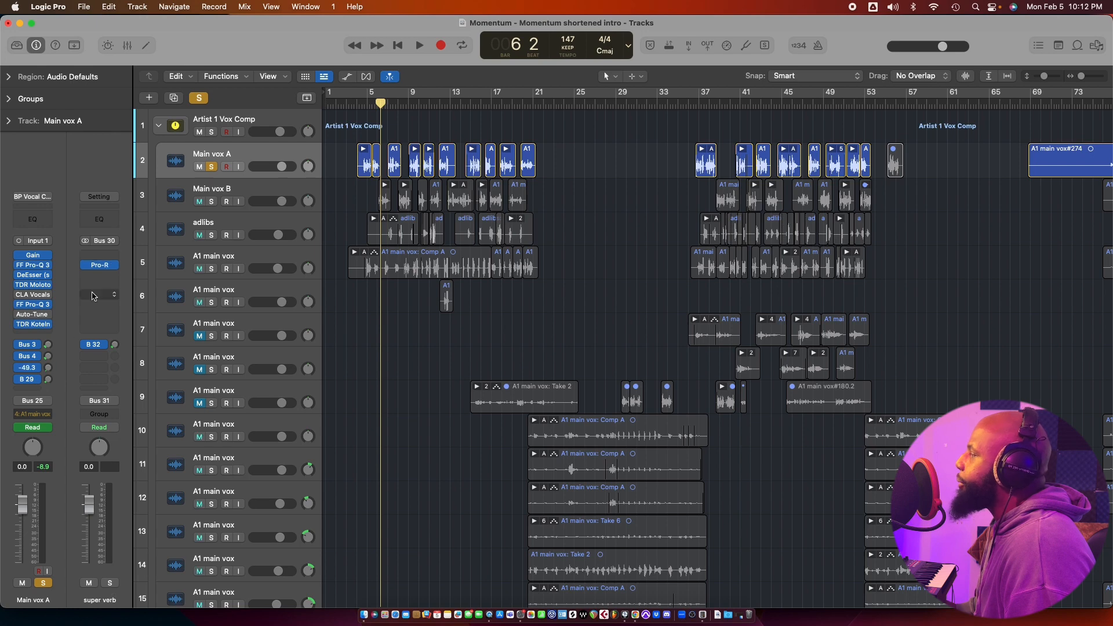
click(102, 267)
mouse_move(599, 268)
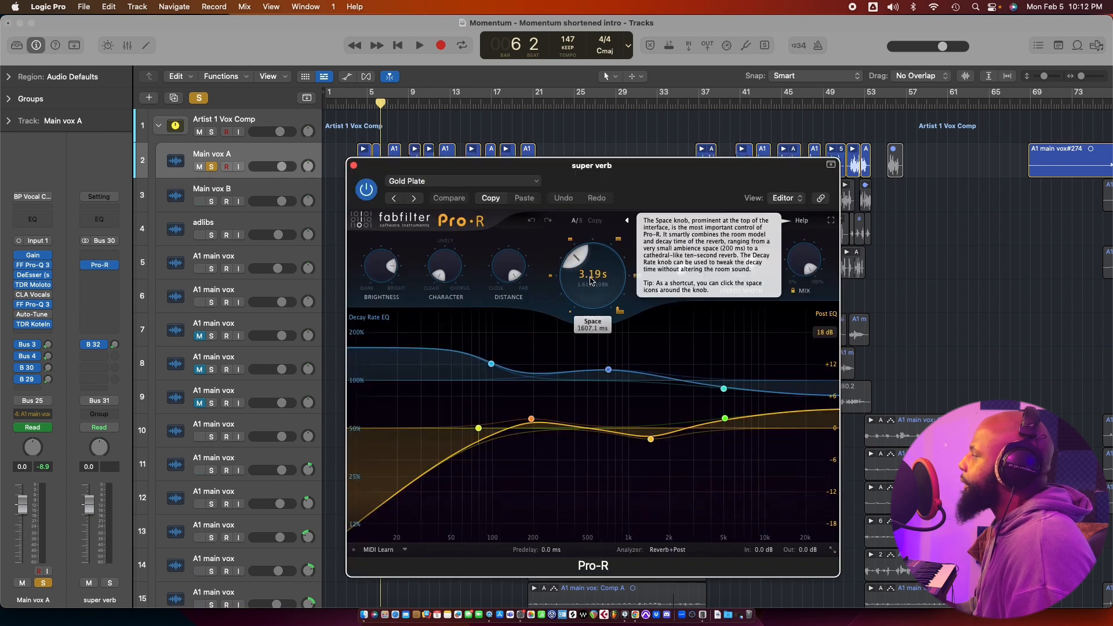
Switch back to the calculator in Chrome and highlight the Large Room (1 Bar) total reverb time.
key(ctrl+Up)
click(297, 324)
scroll(296, 302, up, 5)
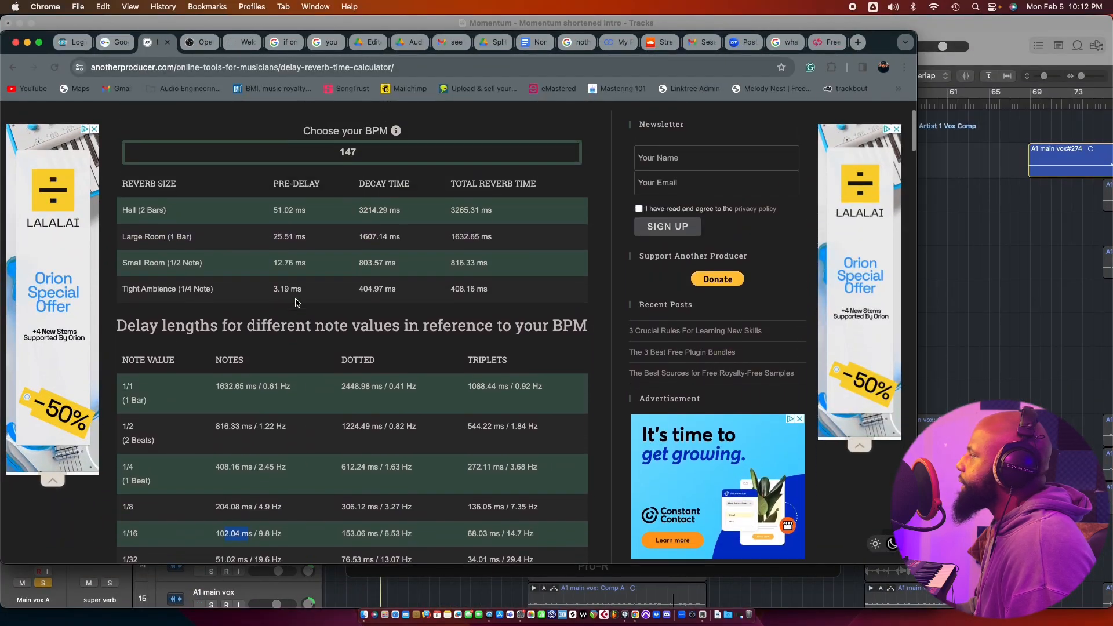
scroll(296, 302, up, 1)
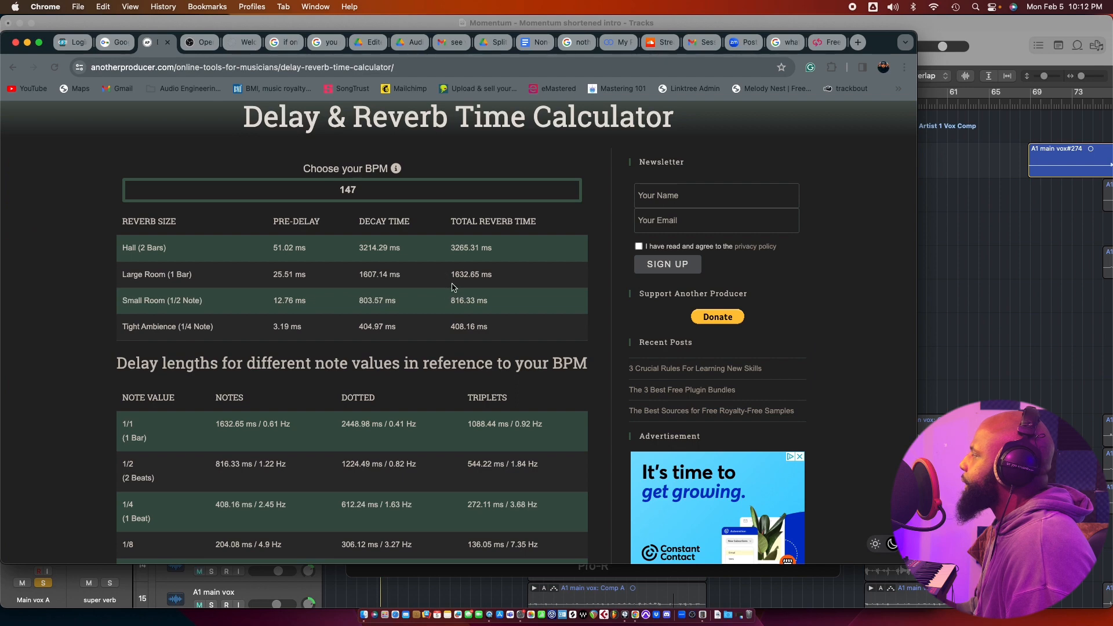
drag(451, 274, 478, 277)
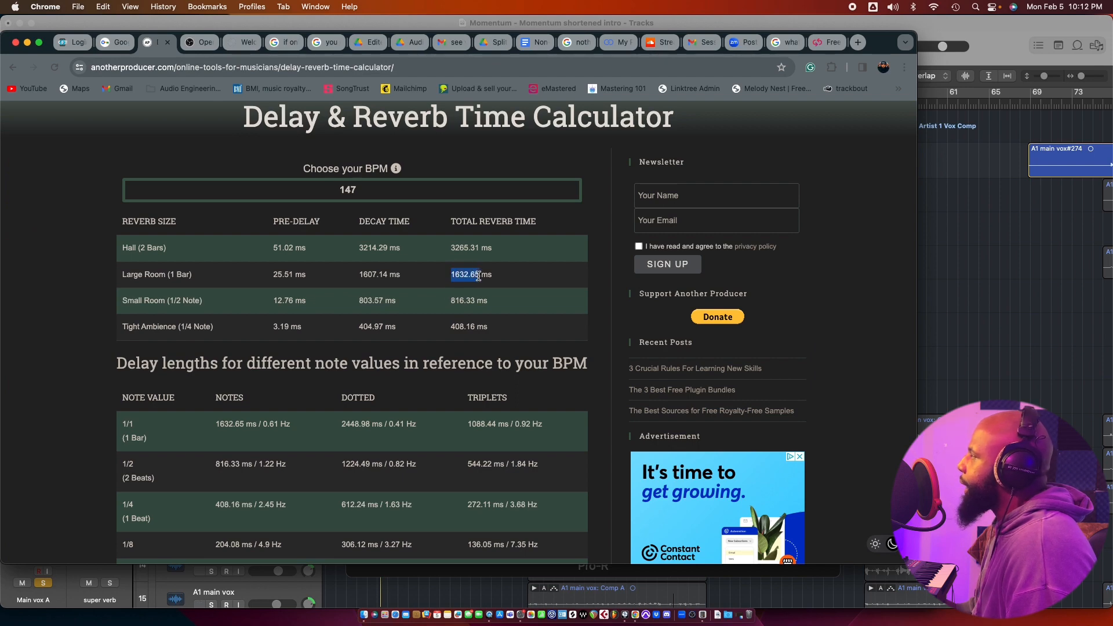
Copy the Large Room total reverb time, return to Logic Pro, and set the super verb Pro-R's Space to 1632.7 ms.
key(super+c)
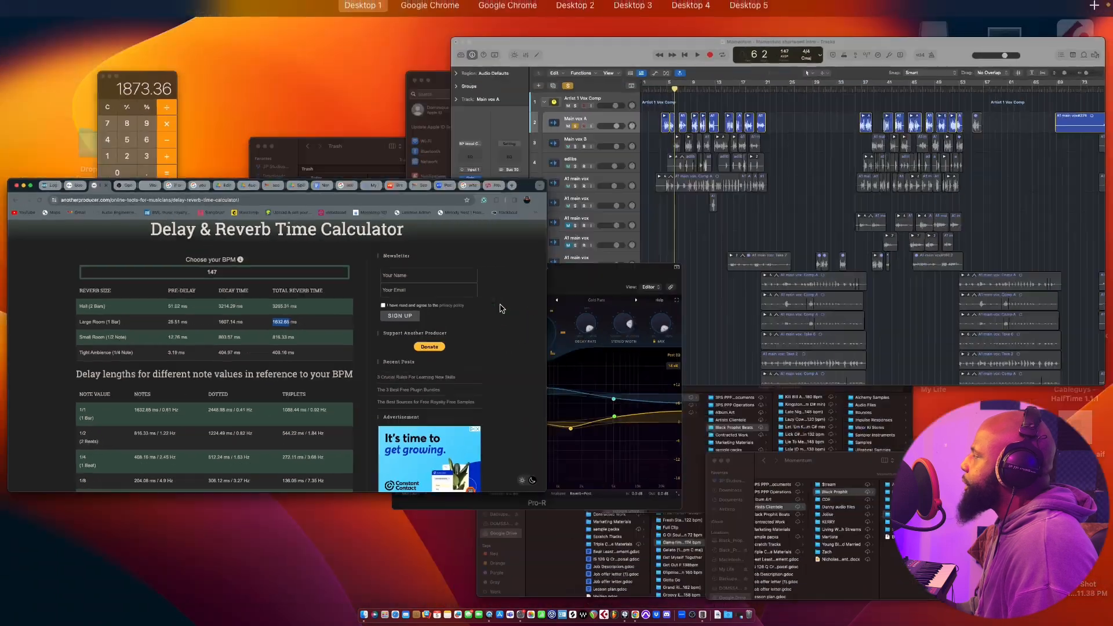
key(ctrl+Up)
click(509, 350)
drag(576, 267, 574, 262)
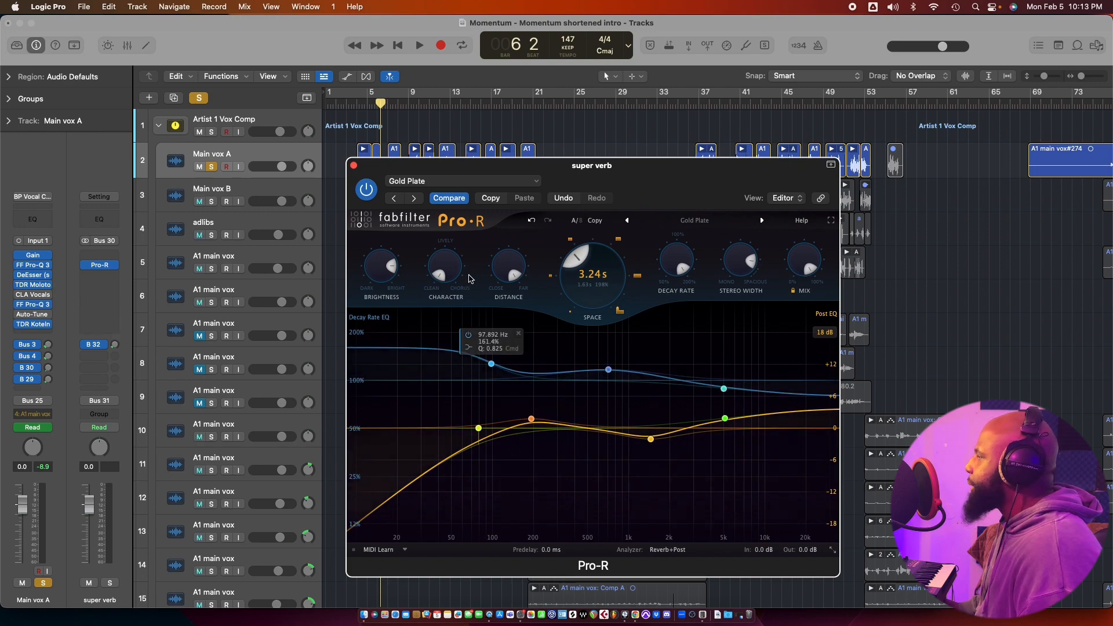
mouse_move(592, 282)
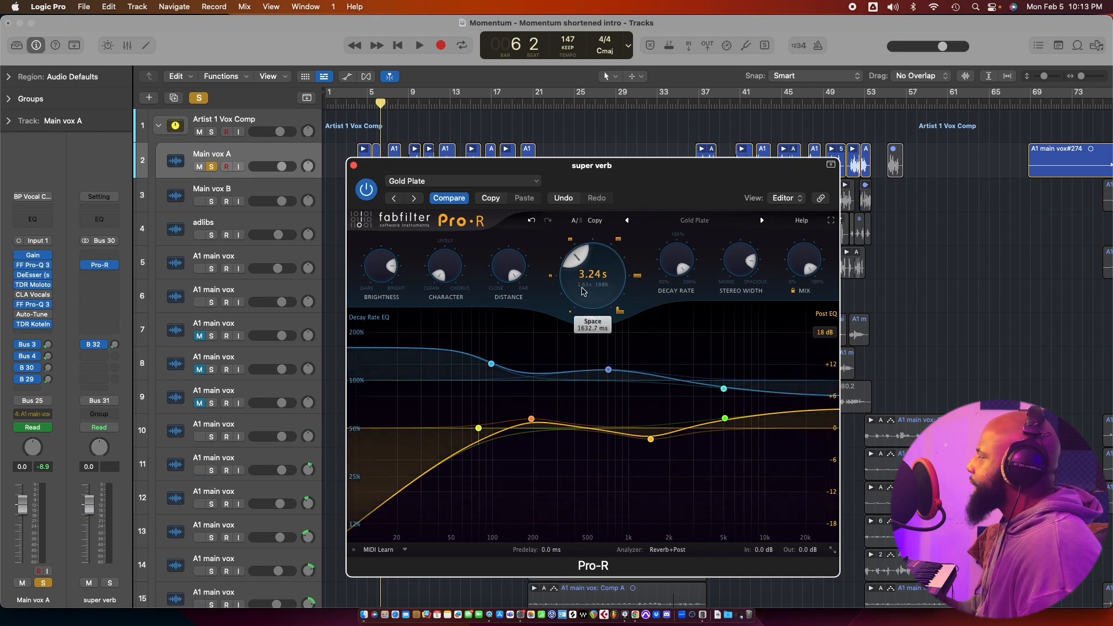
Compare the super verb Pro-R with the reverb times in the Chrome calculator, examine its Character setting, and close the plug-in.
key(ctrl+Up)
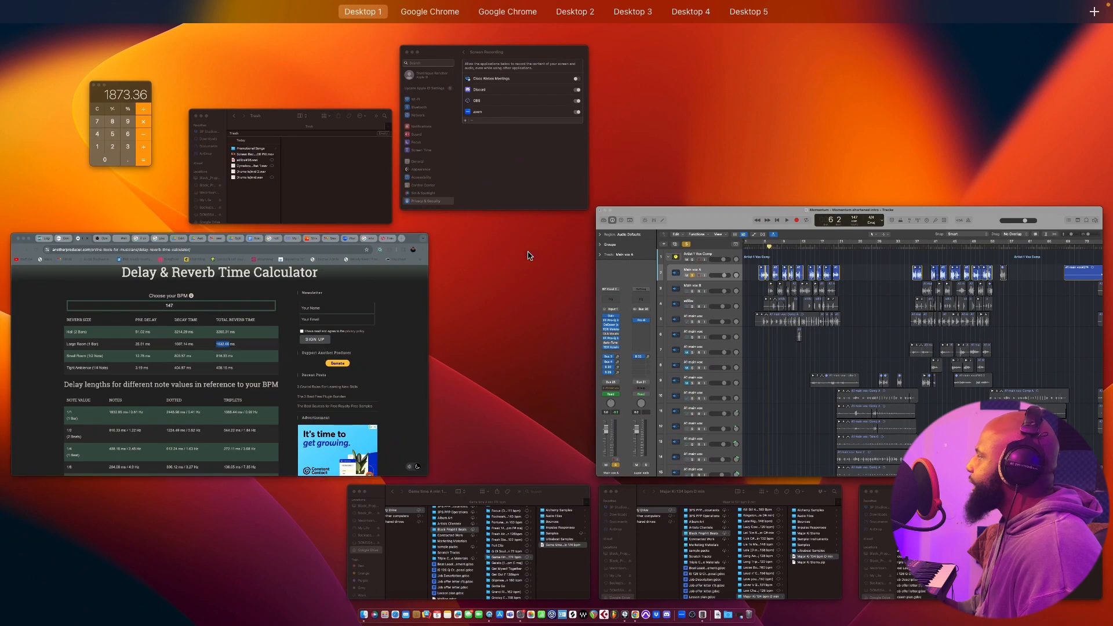
click(740, 301)
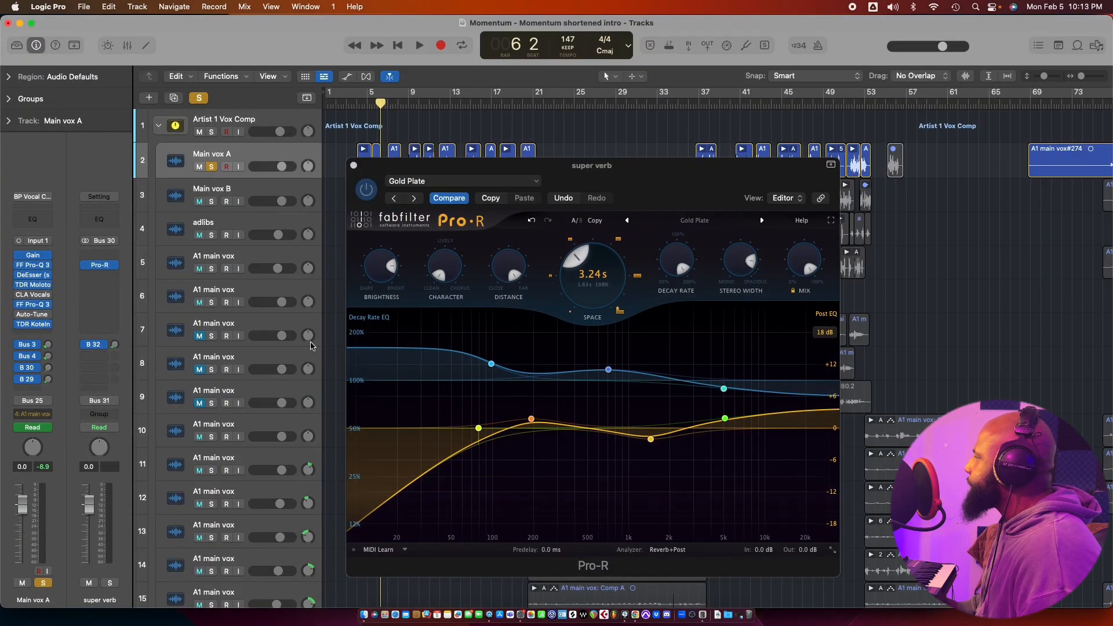
key(ctrl+Up)
click(394, 318)
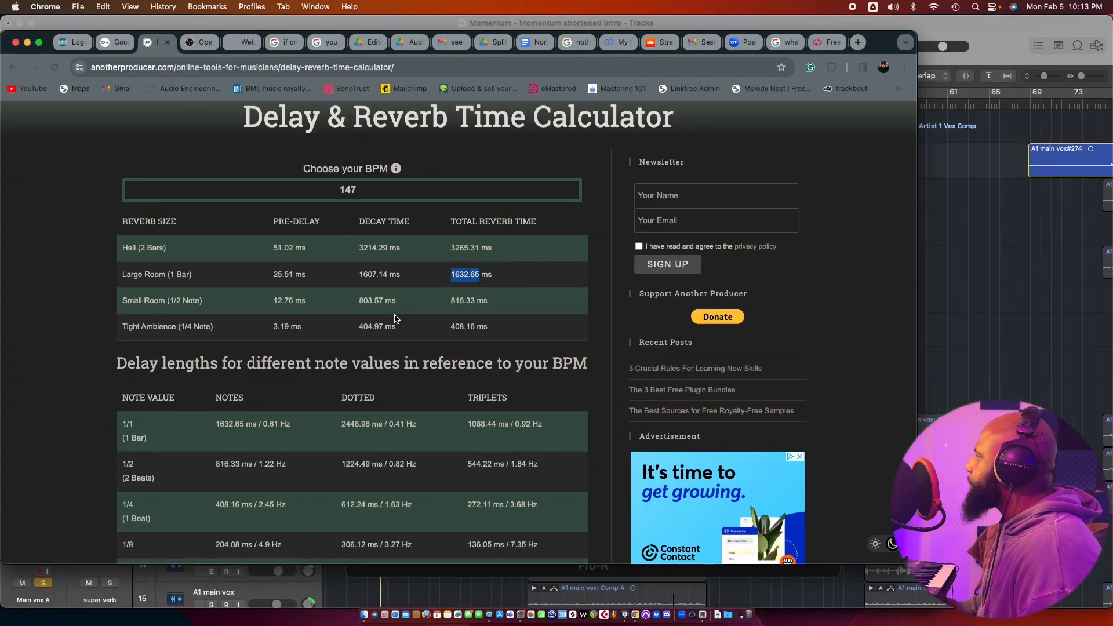
key(ctrl+Up)
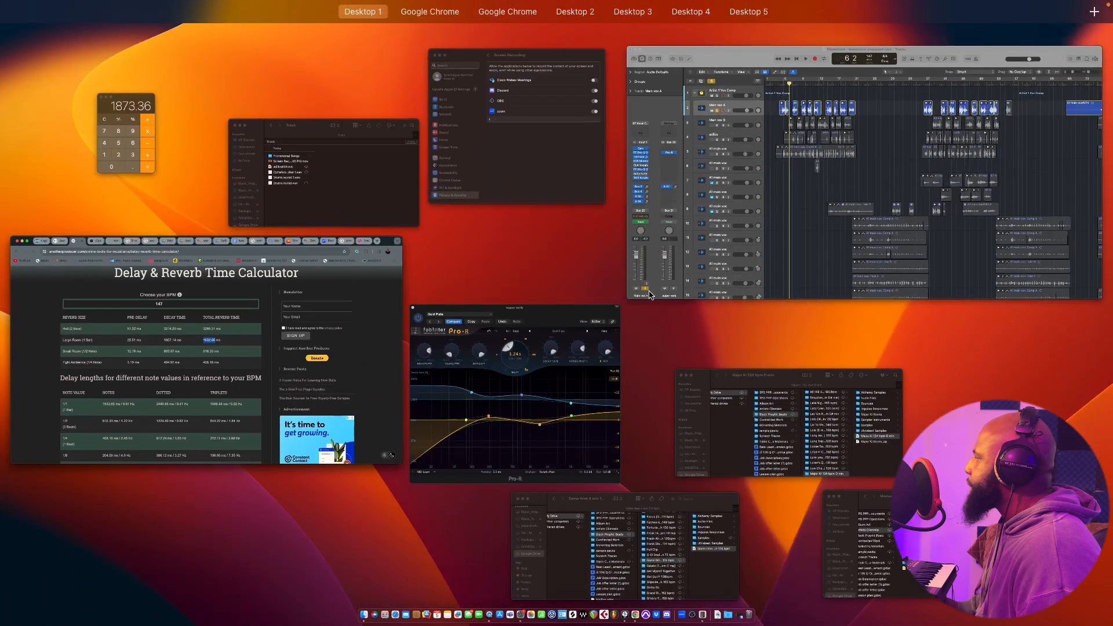
click(548, 370)
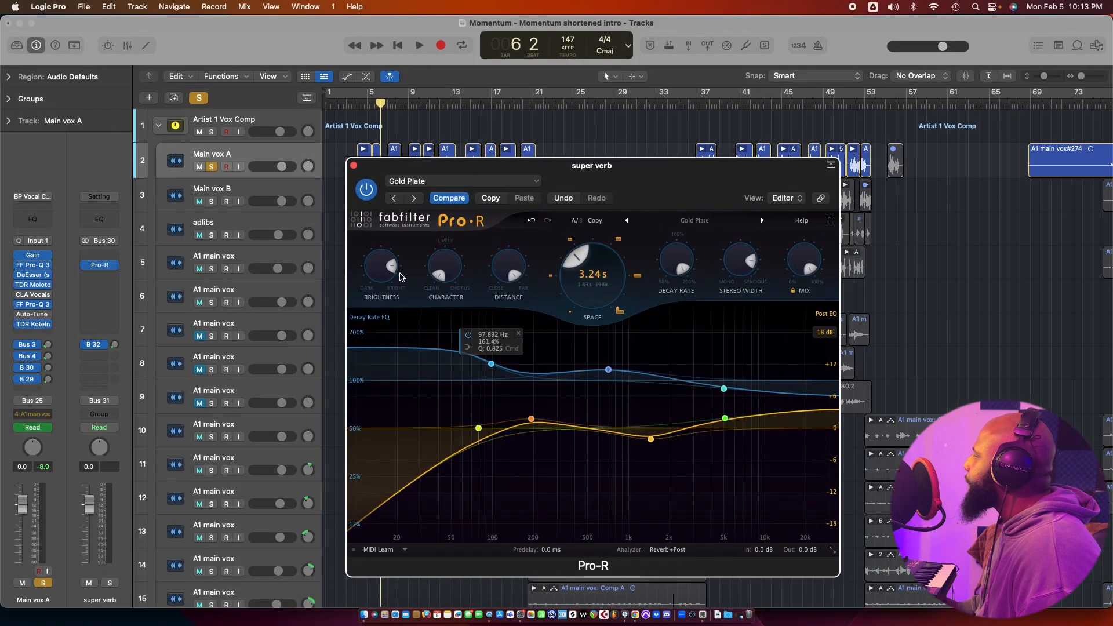
mouse_move(448, 278)
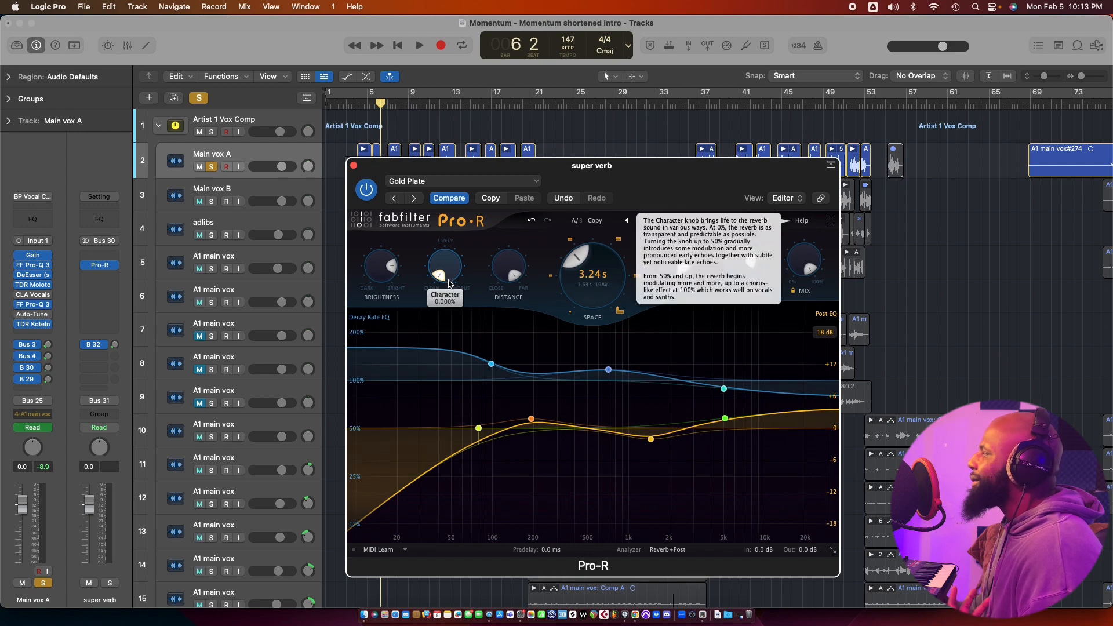
click(354, 166)
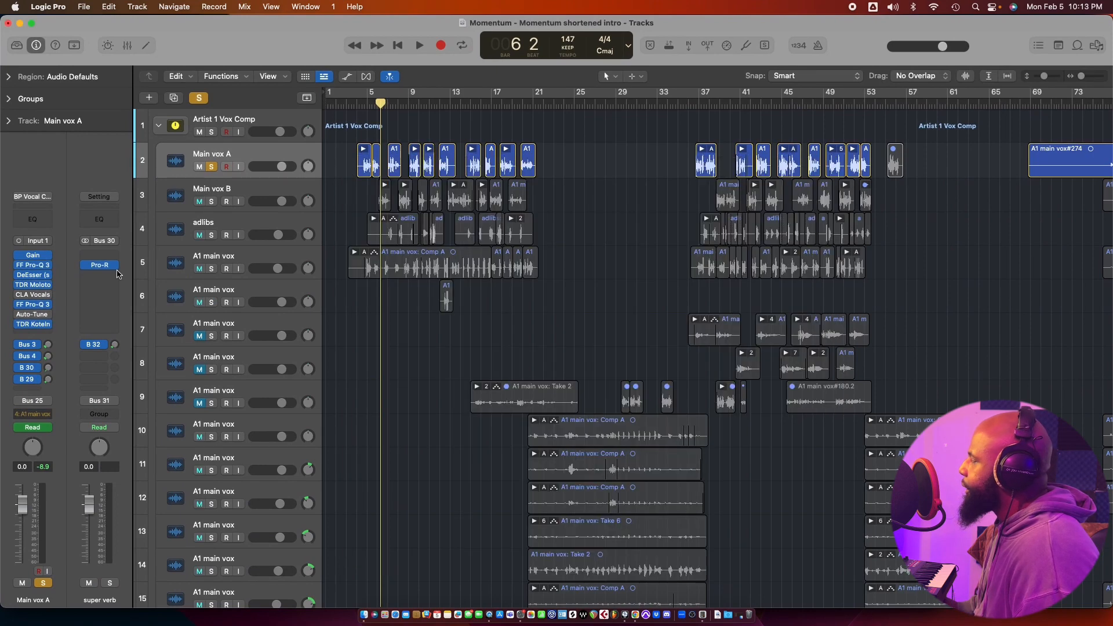
Inspect the Bus 4 and Bus 3 sends on Main vox A, examine the ChromaVerb on A1 FX1, and close it.
click(48, 357)
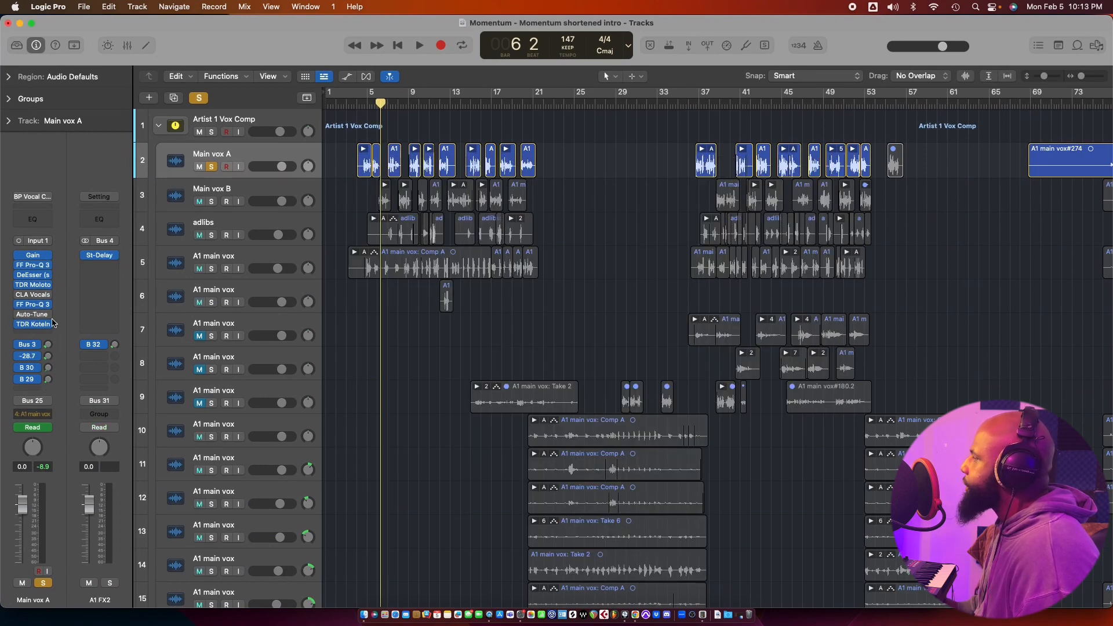
click(49, 346)
click(95, 266)
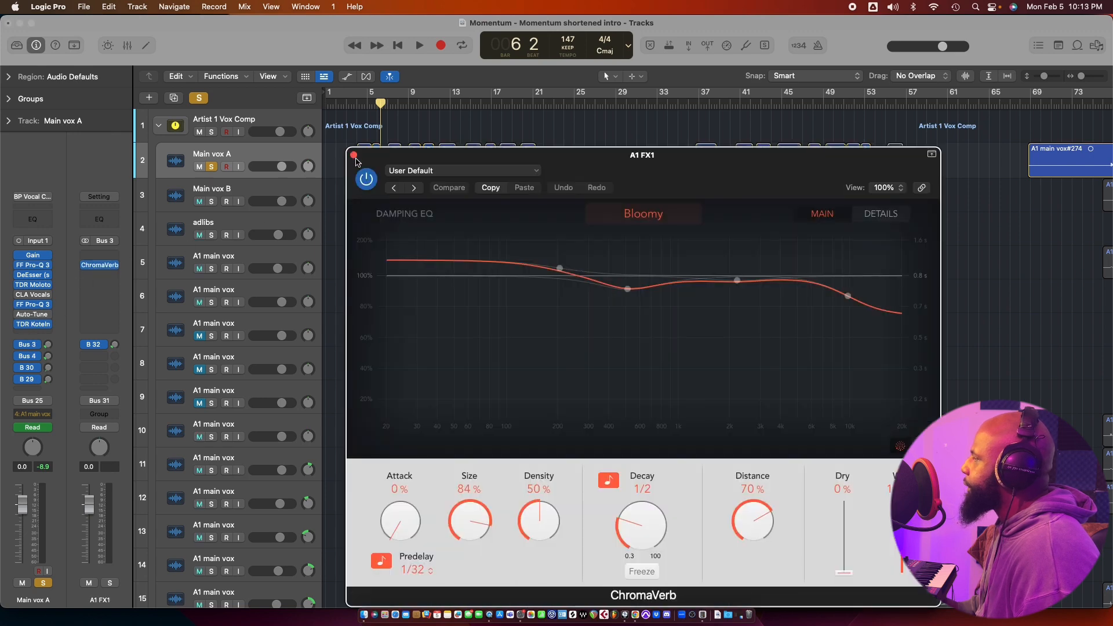
click(353, 155)
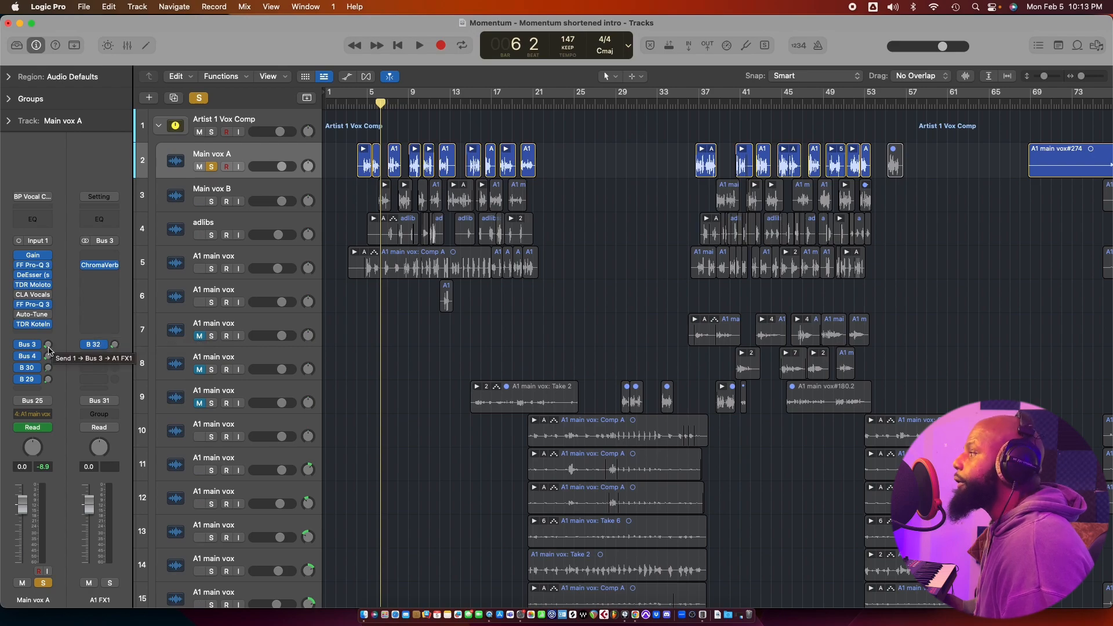
Switch to the calculator in Chrome to examine the reverb times for 147 BPM, and return to Logic Pro.
key(ctrl+Up)
click(104, 339)
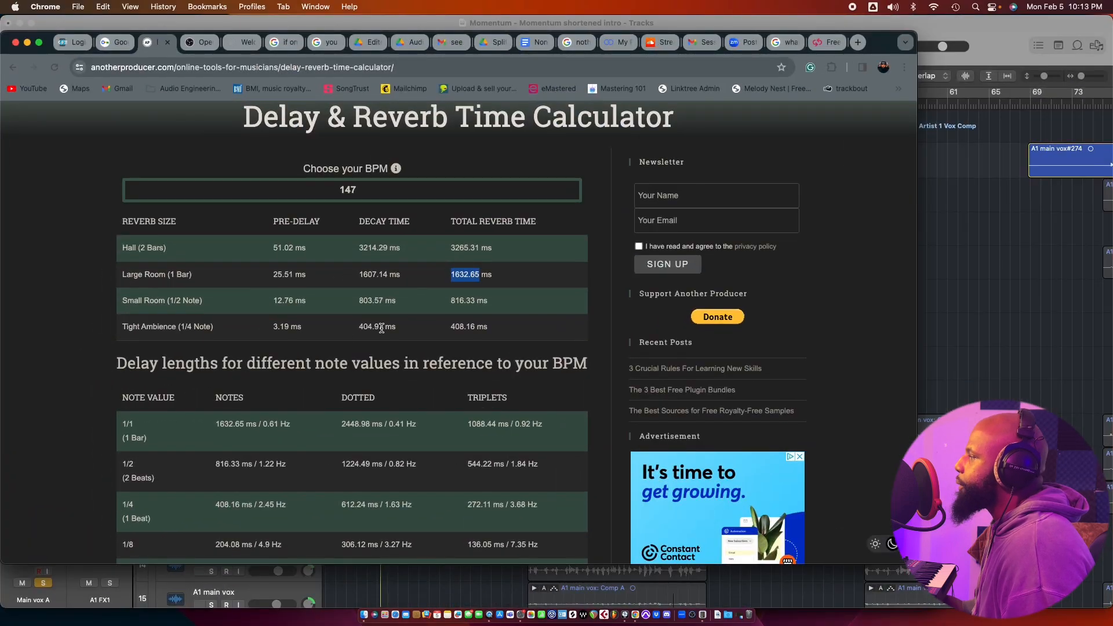
key(ctrl+Up)
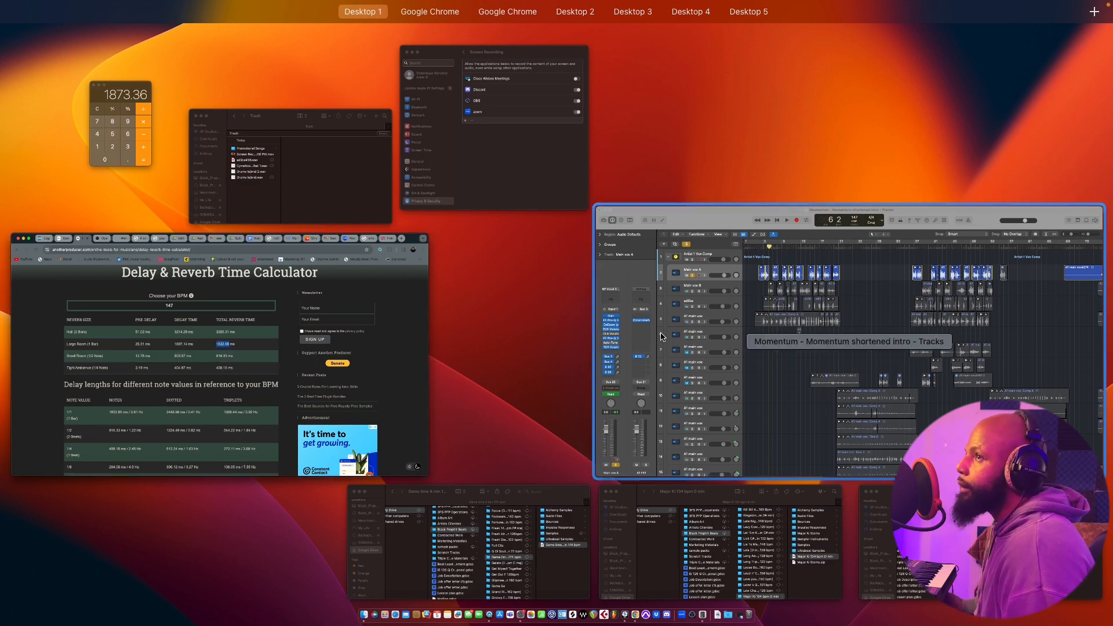
click(706, 355)
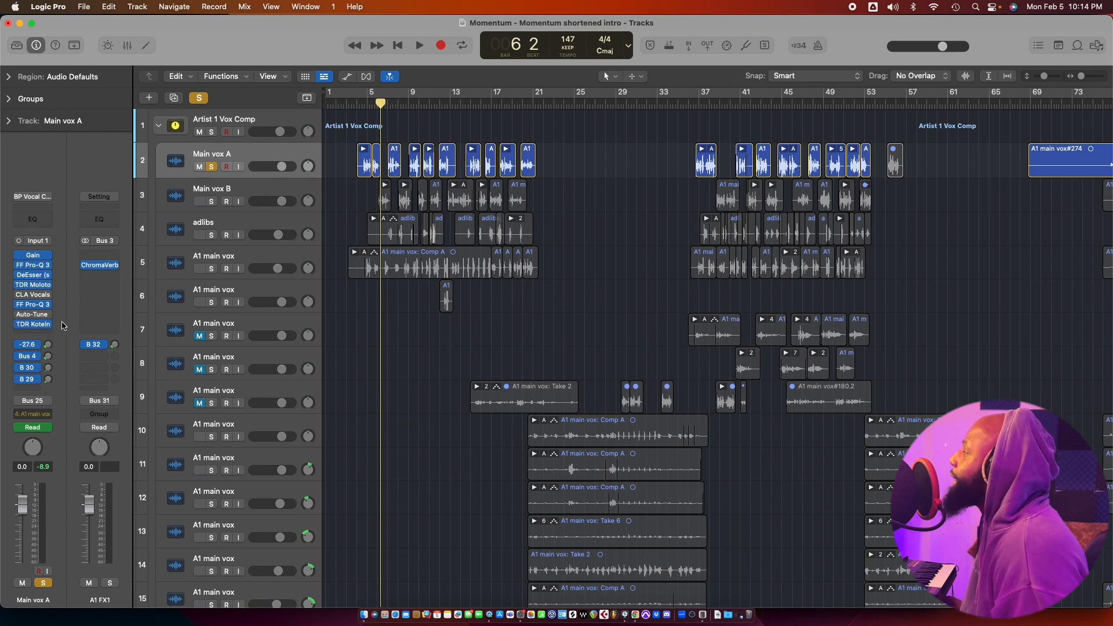
Reopen the ChromaVerb on A1 FX1 to examine its Damping EQ and Output EQ, and close it.
click(99, 265)
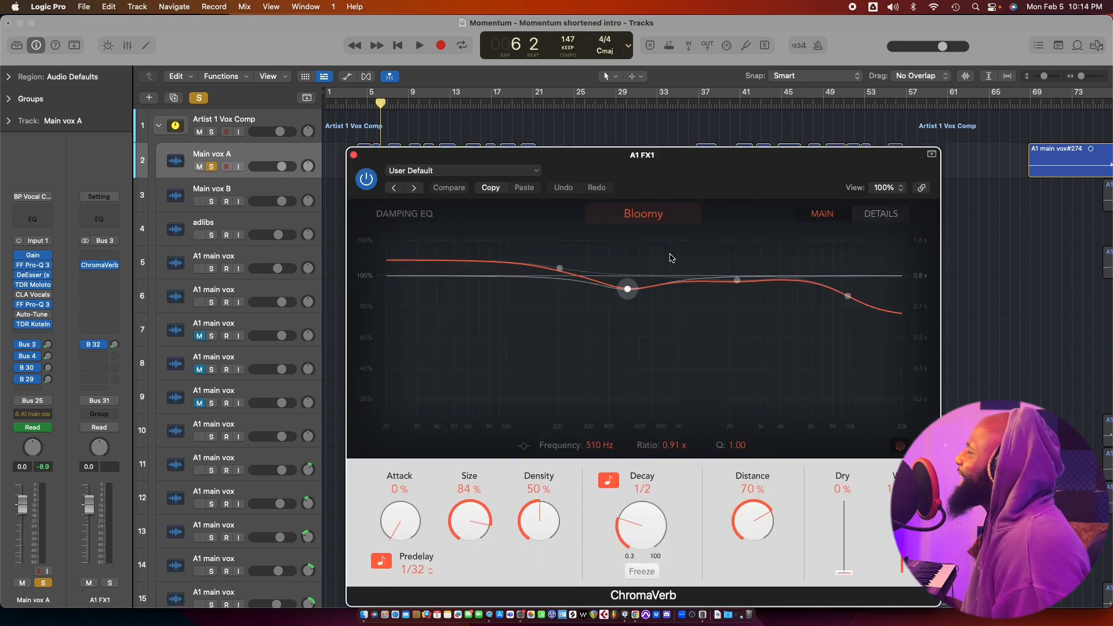
click(850, 296)
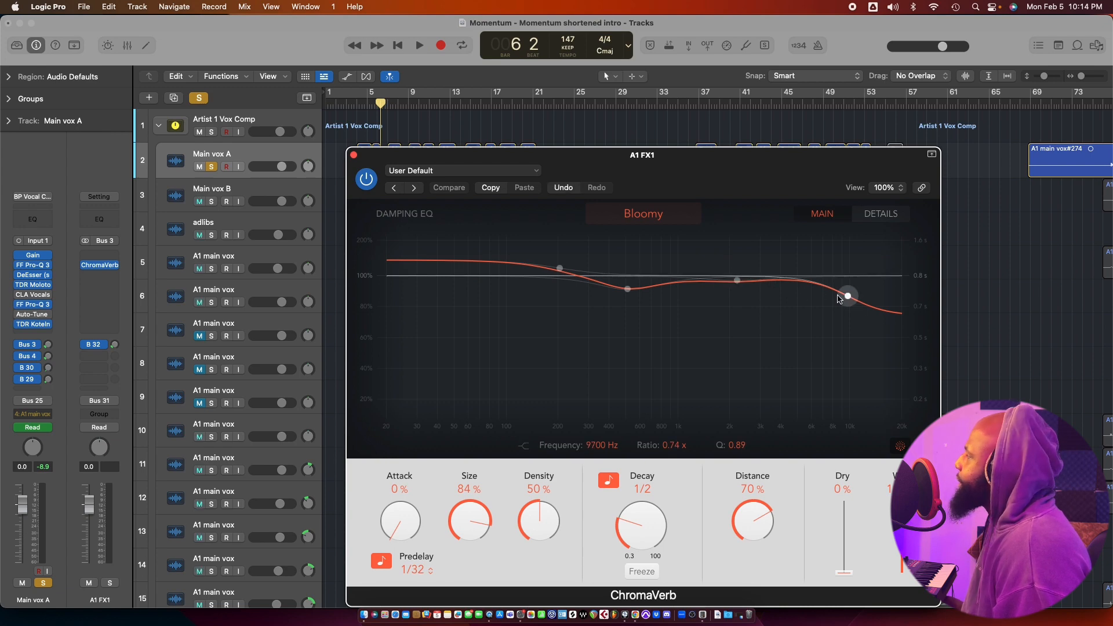
click(884, 214)
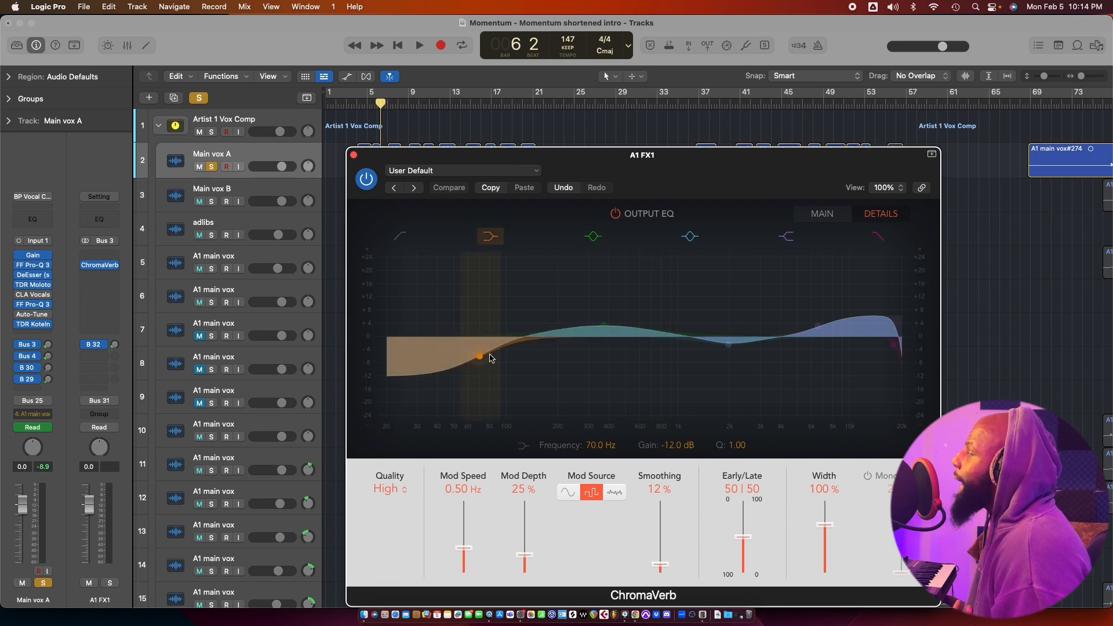
click(822, 214)
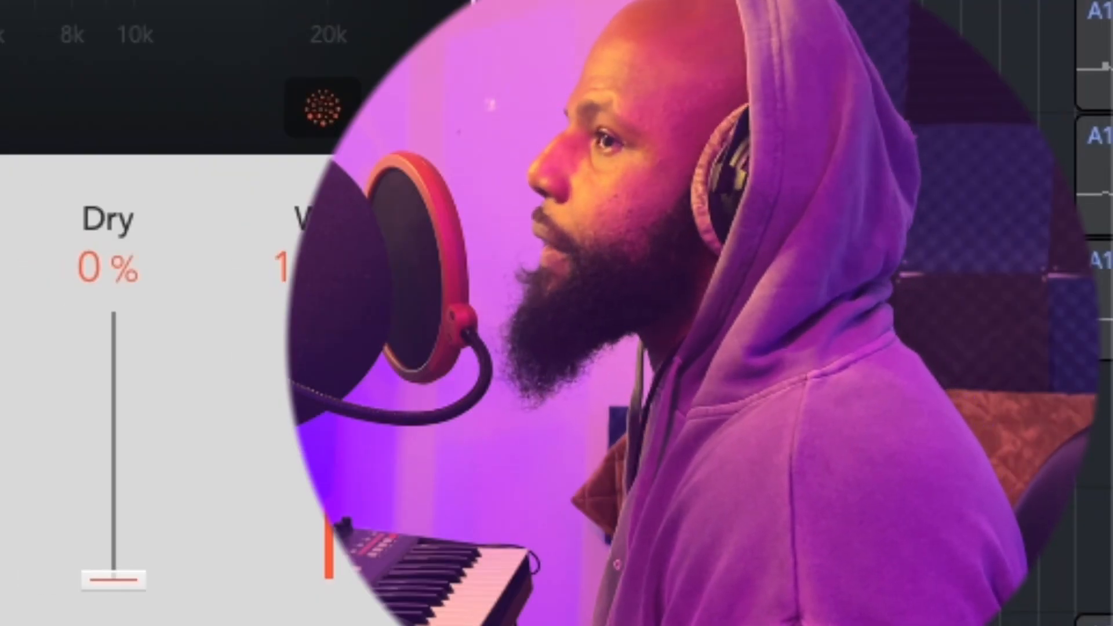
key(Escape)
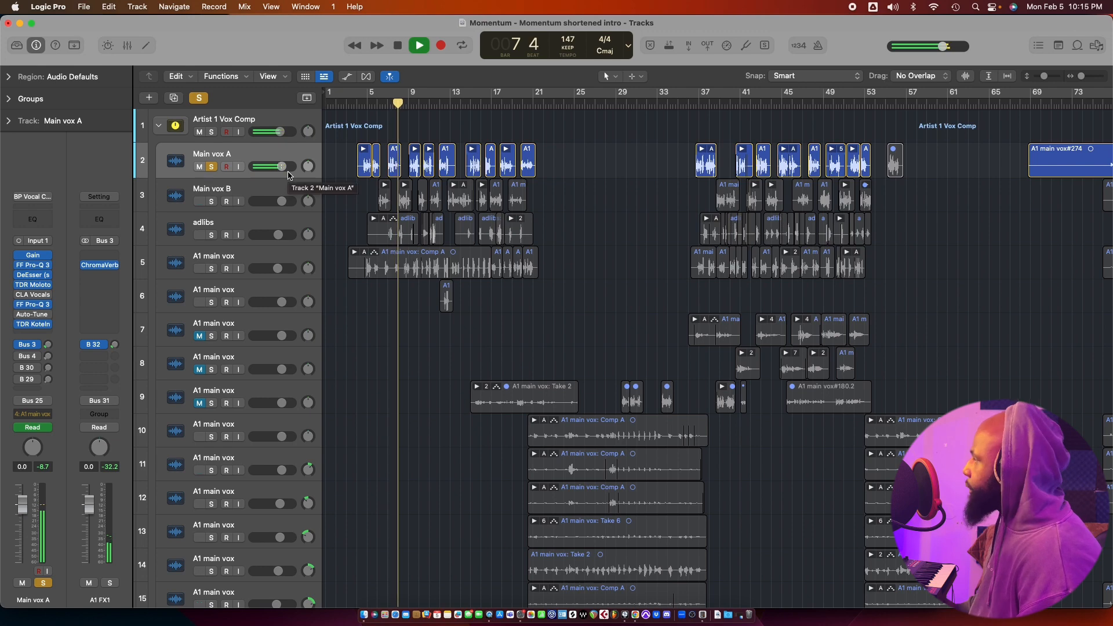
Bypass the Bus 3, Bus 4 and Bus 29 sends on Main vox A and audition the vocal with only Bus 30 active.
key(space)
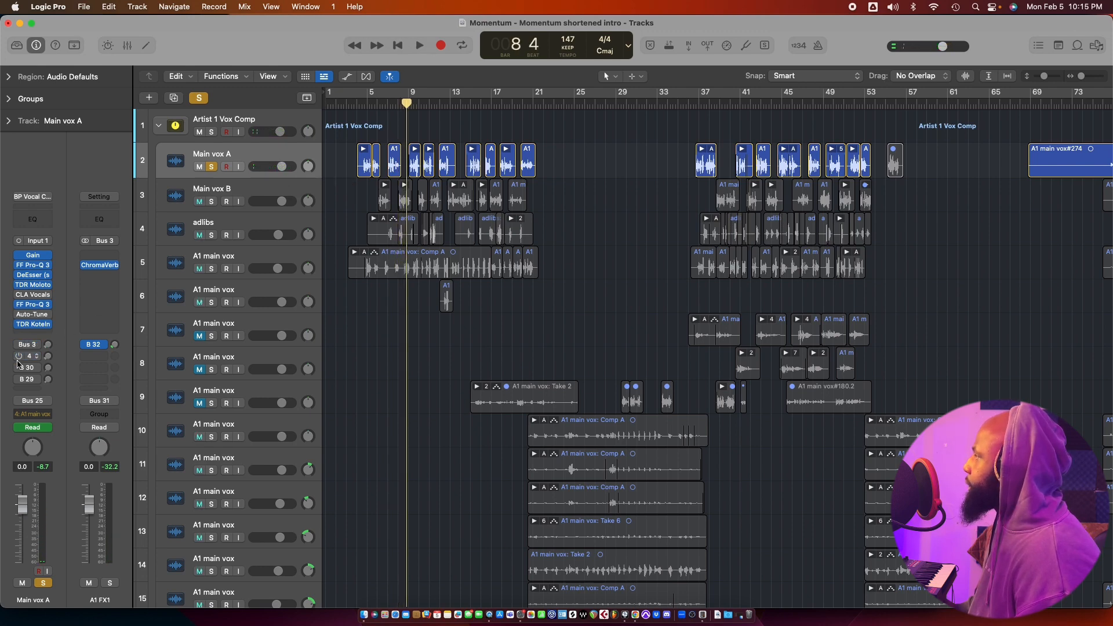
click(50, 381)
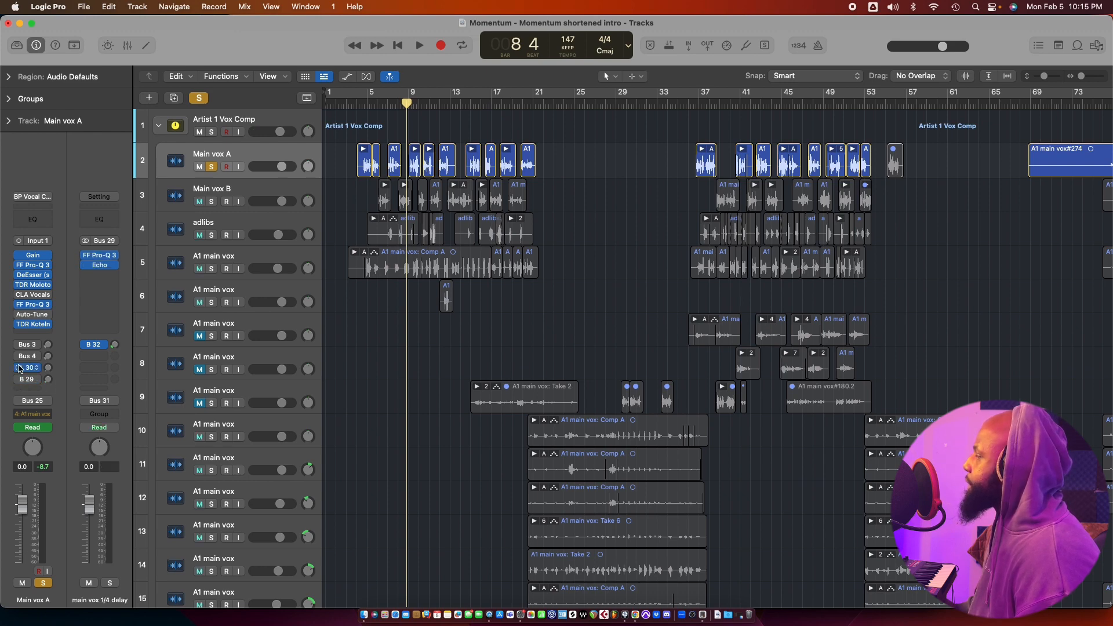
click(385, 102)
key(space)
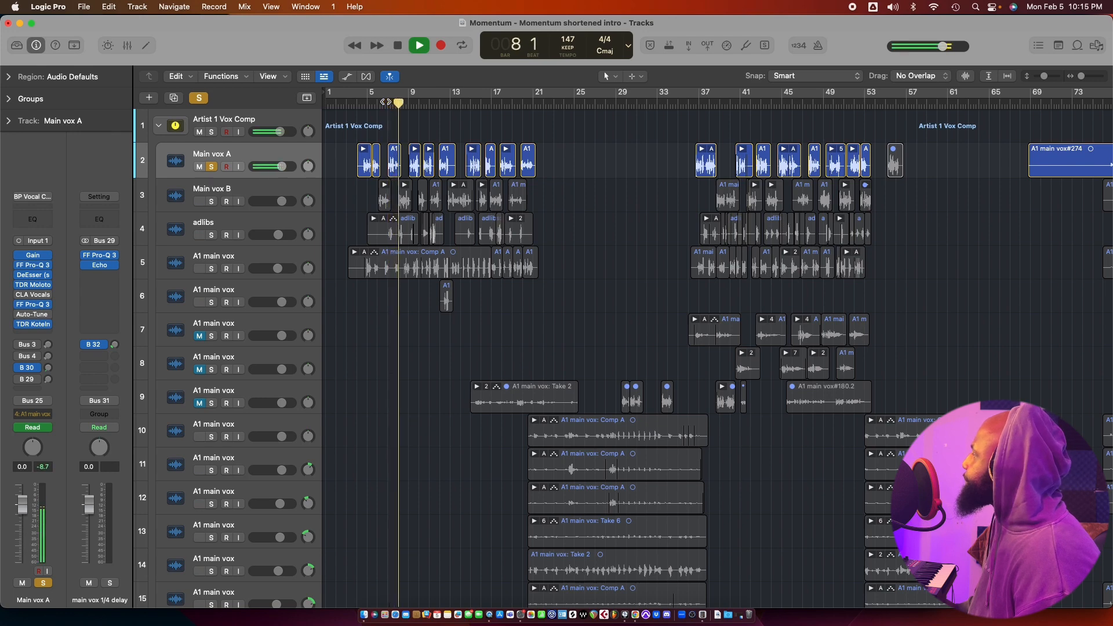
key(space)
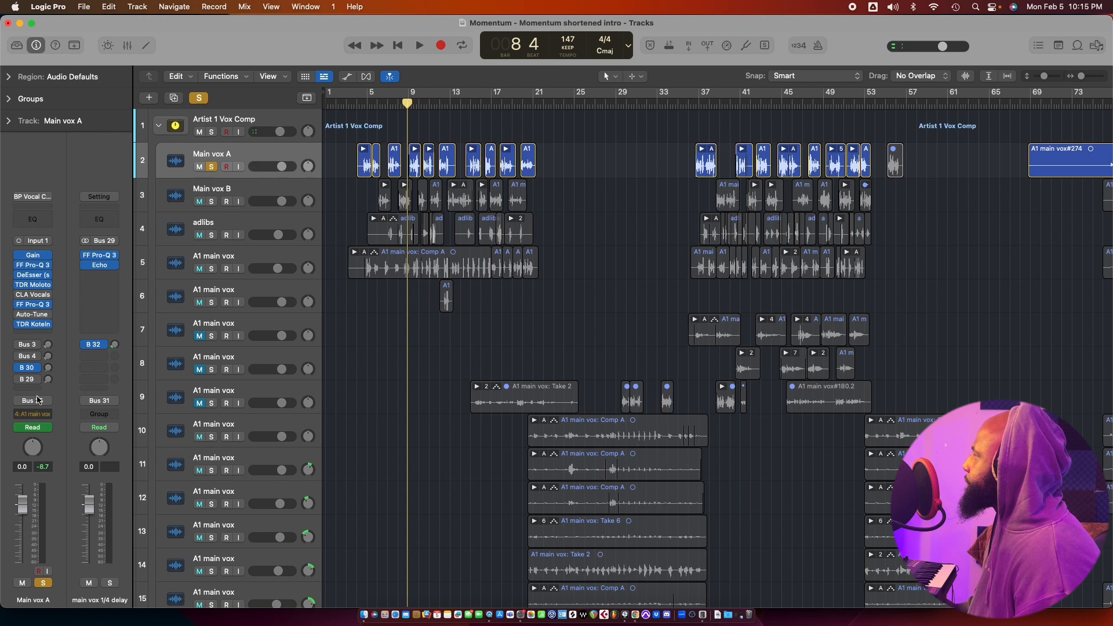
Show the super verb return of Main vox A's Bus 30 send and replay the soloed vocal from about bar 6.
click(48, 368)
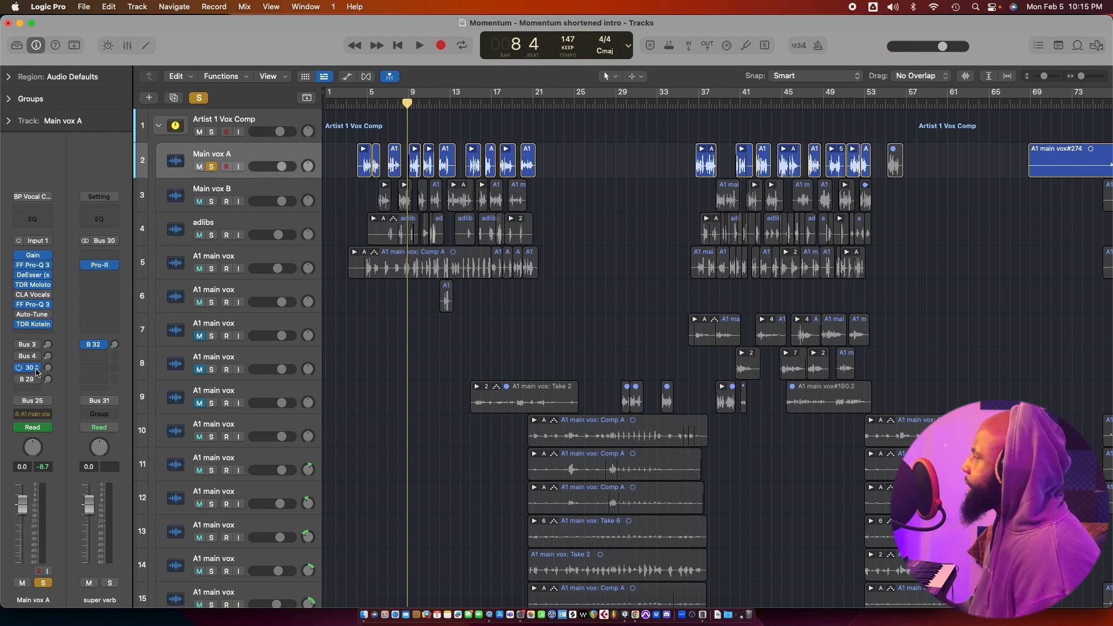
double_click(387, 106)
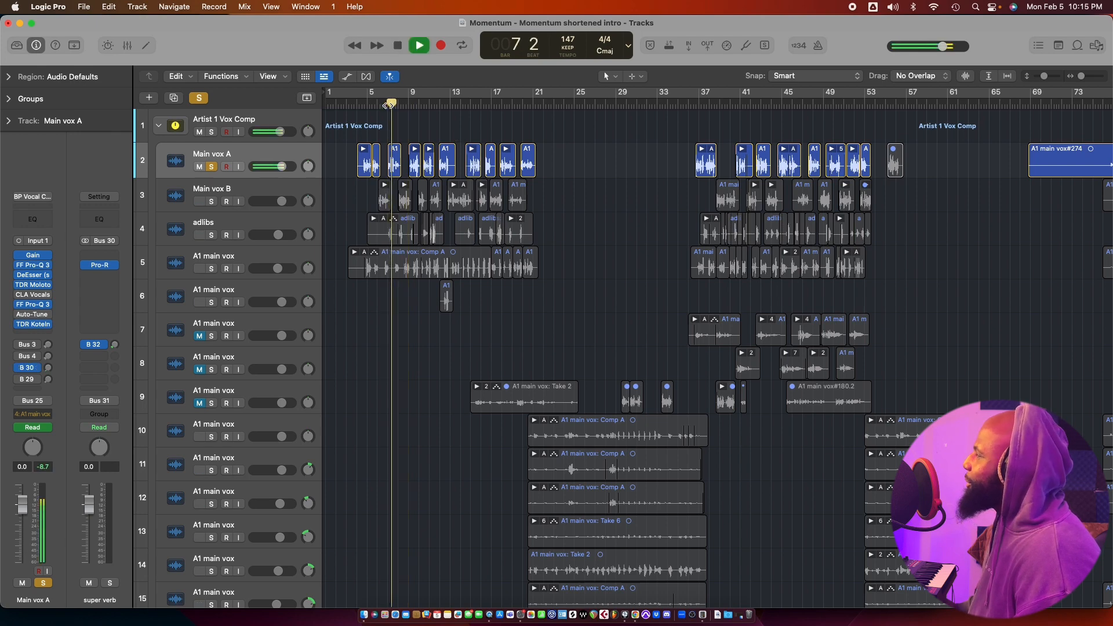
key(space)
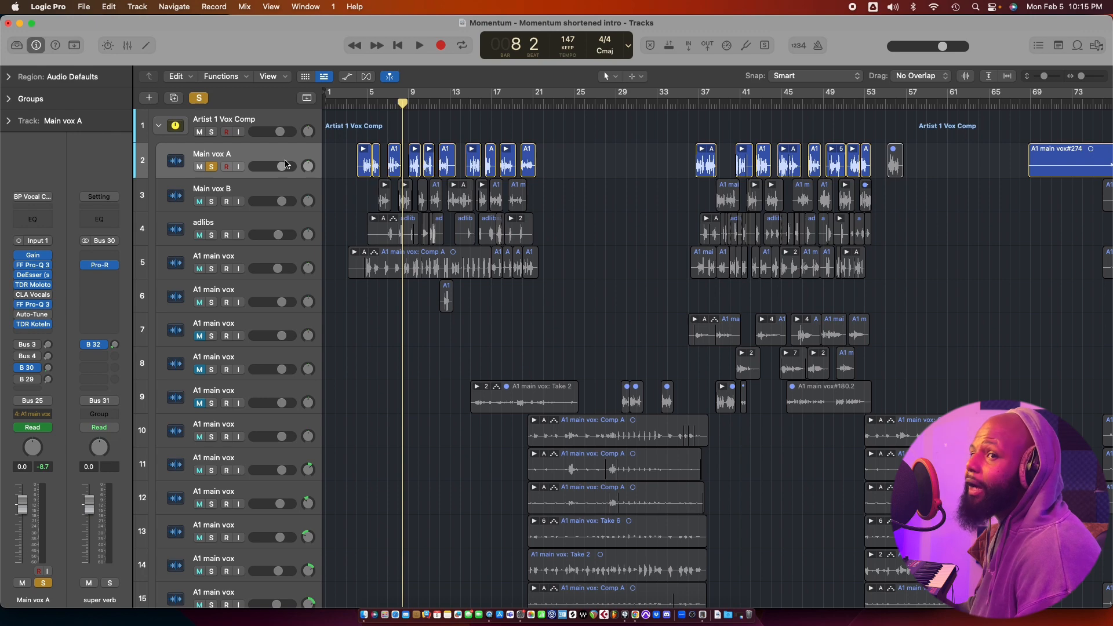
Unsolo Main vox A, select the A1 main vox on track 5, and inspect its Bus 29, Bus 4 and Bus 30 sends.
click(211, 167)
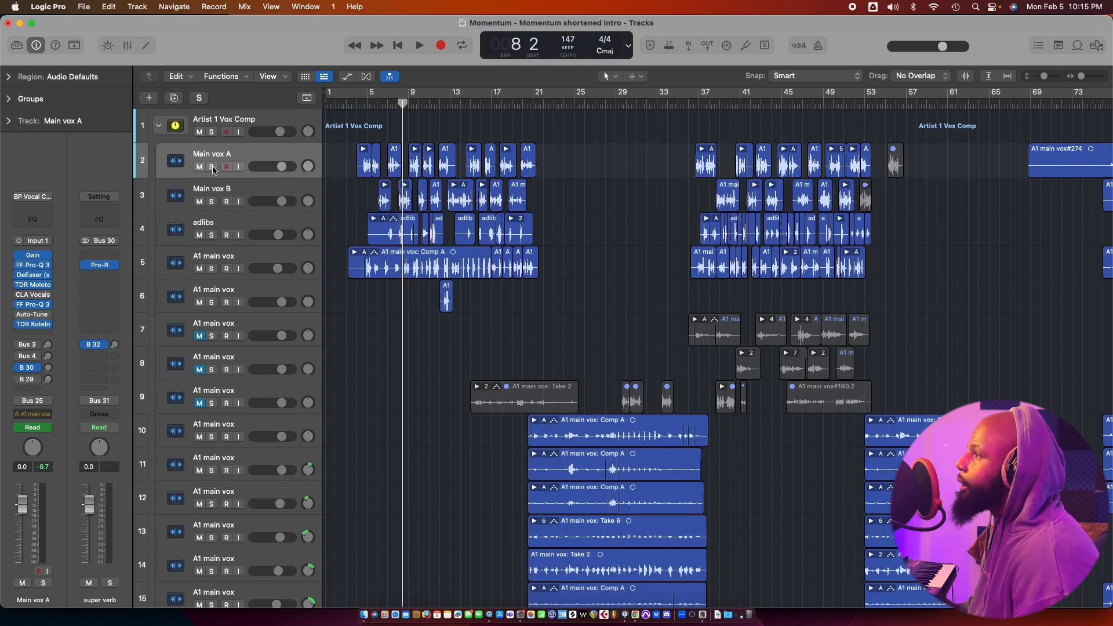
click(251, 261)
click(49, 368)
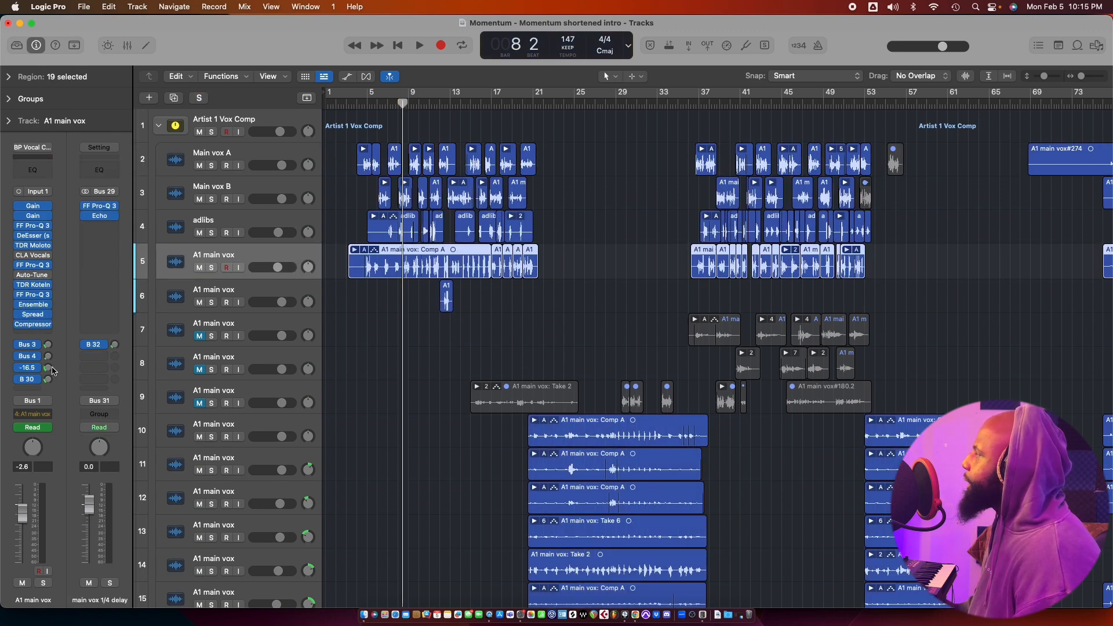
click(50, 356)
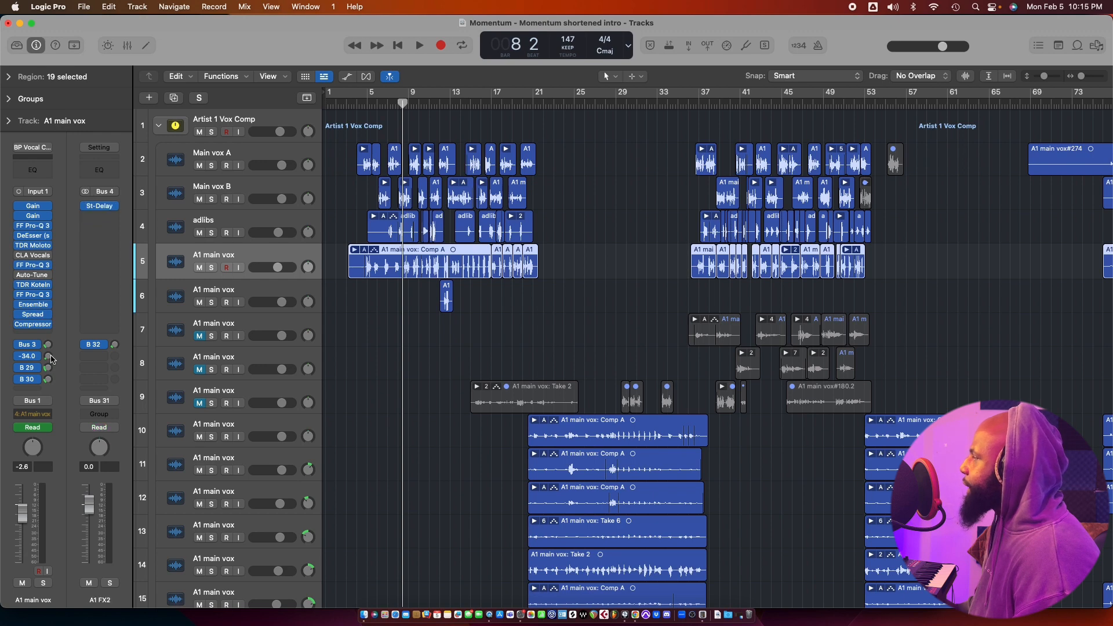
click(48, 380)
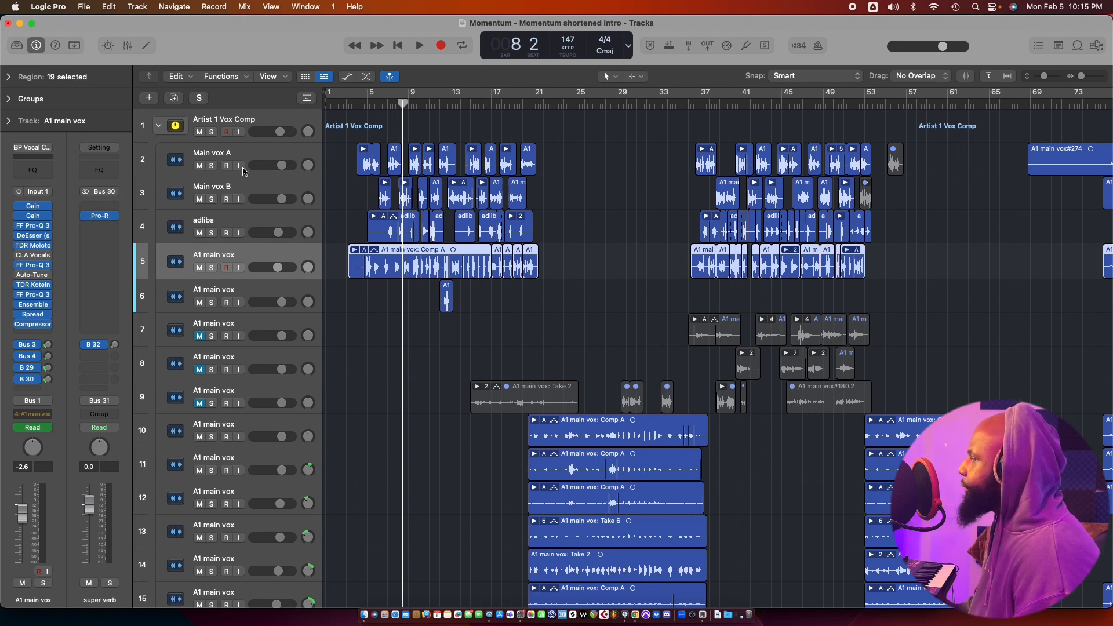
Solo the A1 main vox on track 5, bypass its Bus 3, Bus 4 and Bus 29 sends, and audition it with only Bus 30.
click(212, 267)
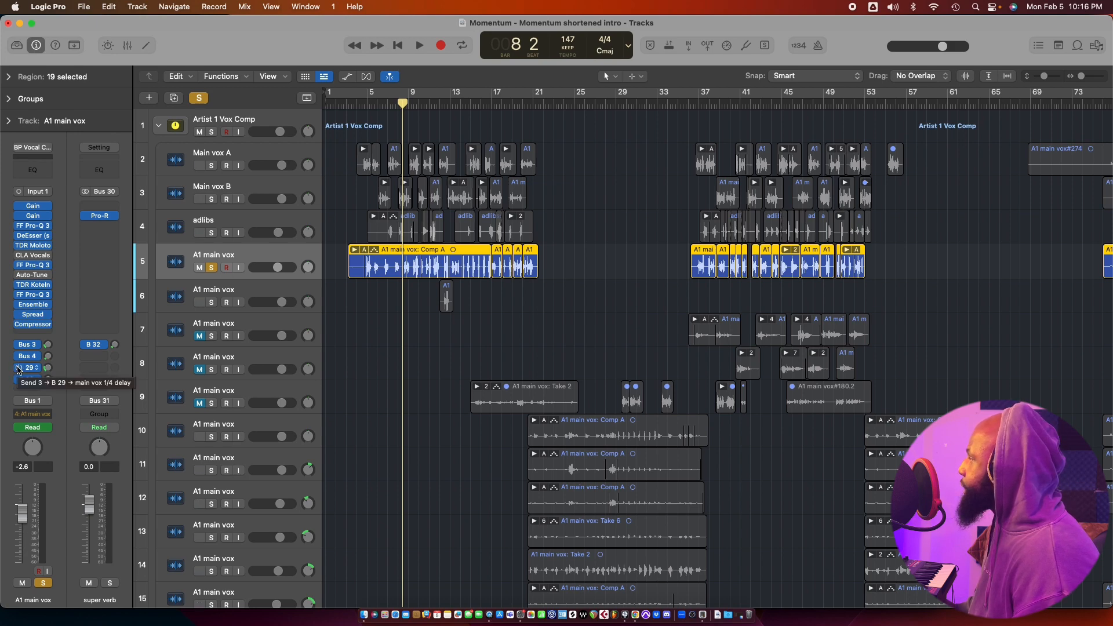
key(space)
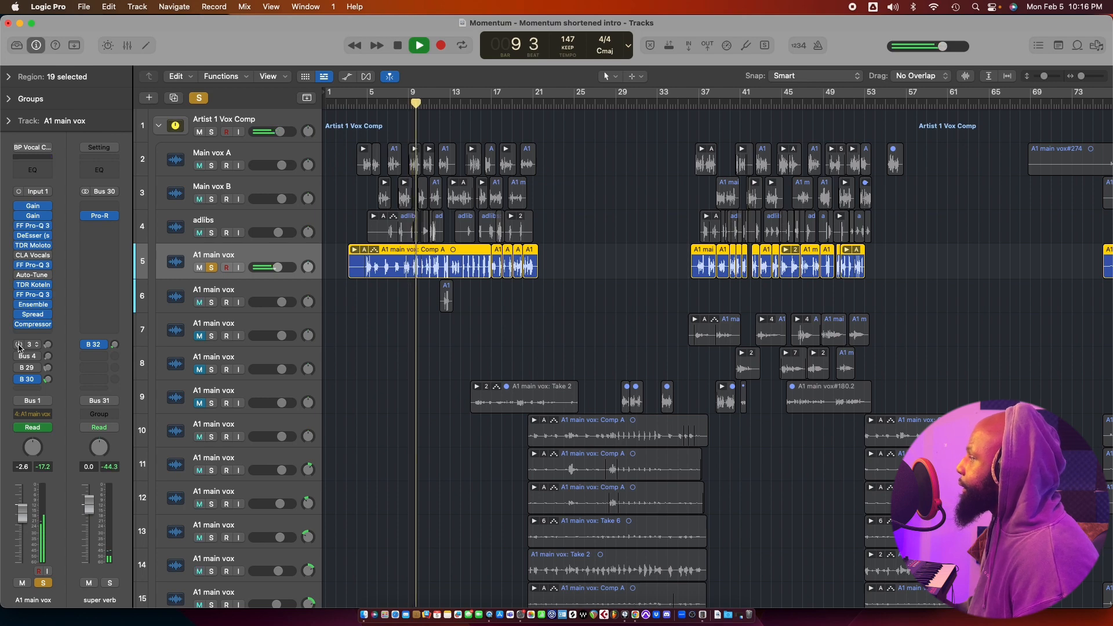
key(space)
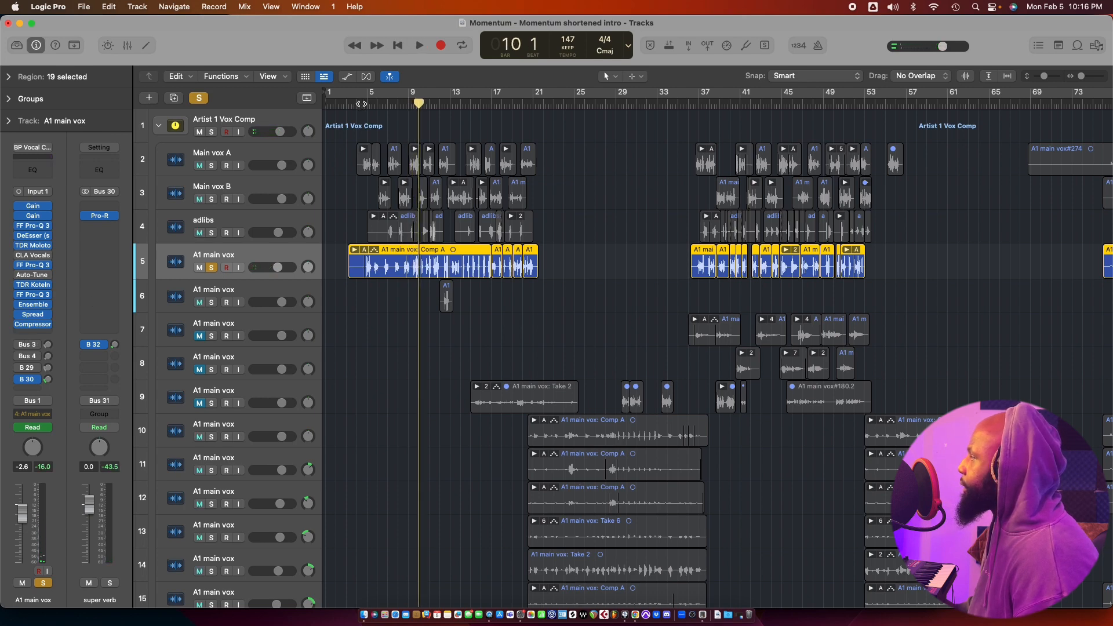
Replay the soloed A1 main vox on track 5 from around bar 4 with only its Bus 30 send active.
click(361, 104)
key(space)
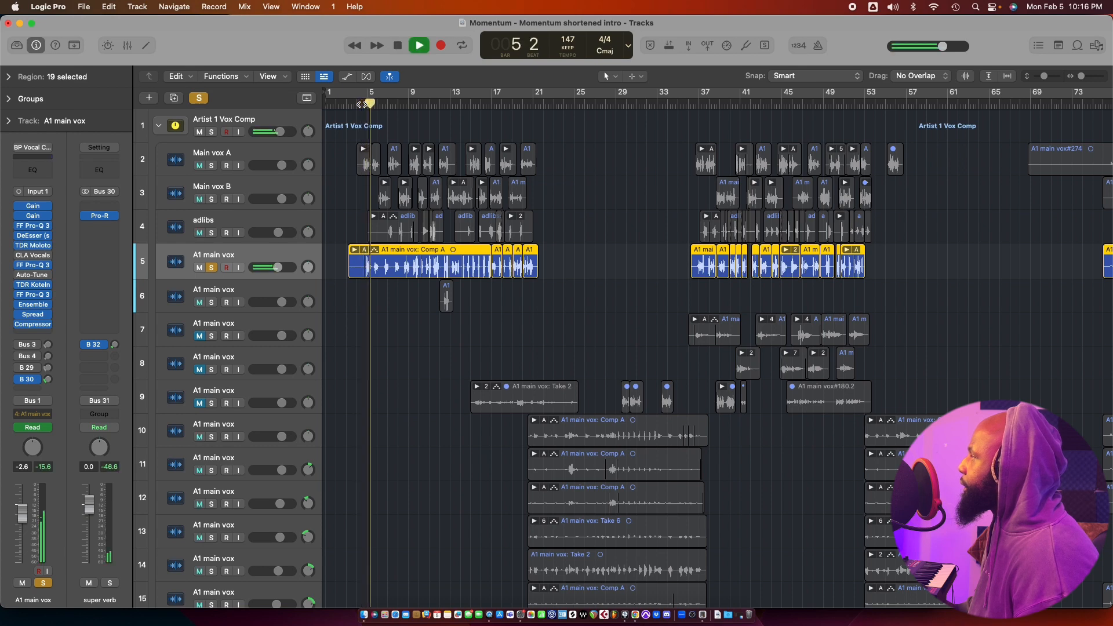
key(space)
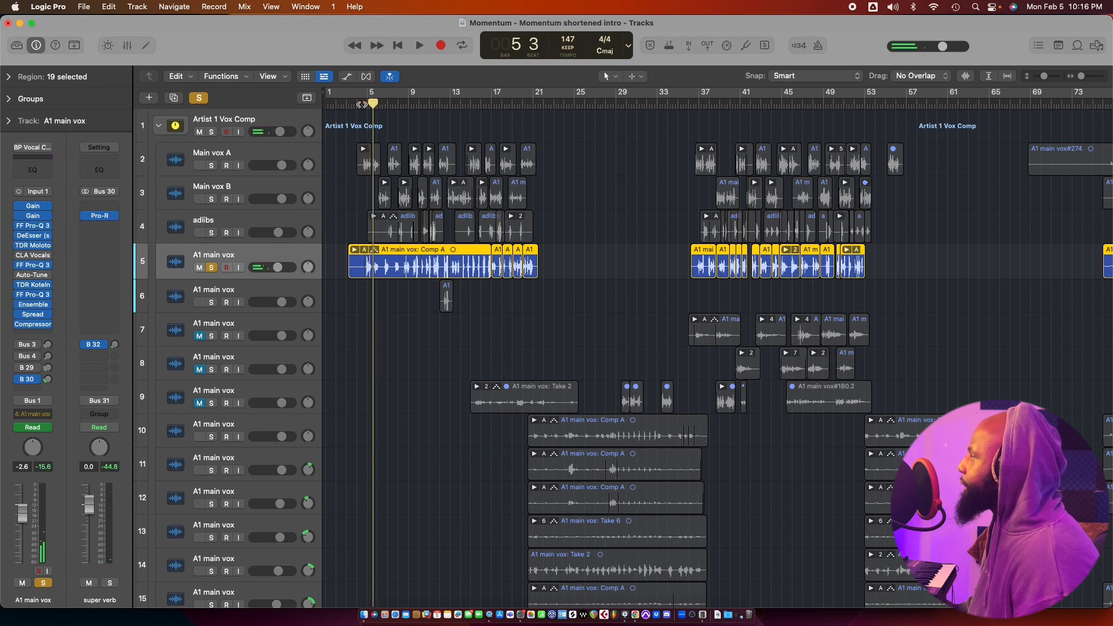
click(356, 104)
key(space)
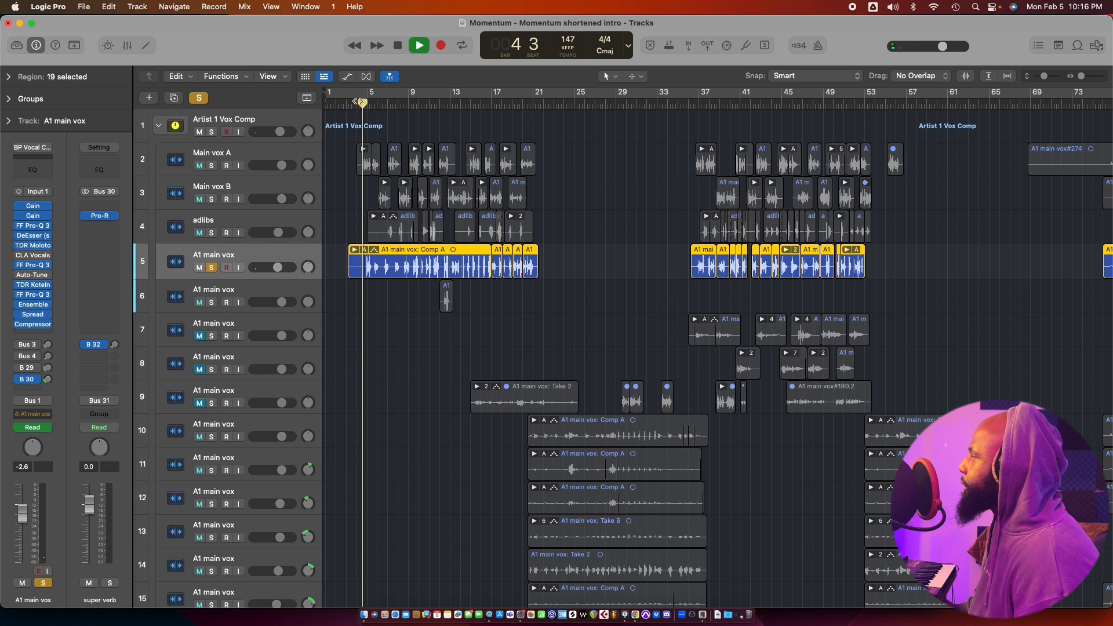
key(space)
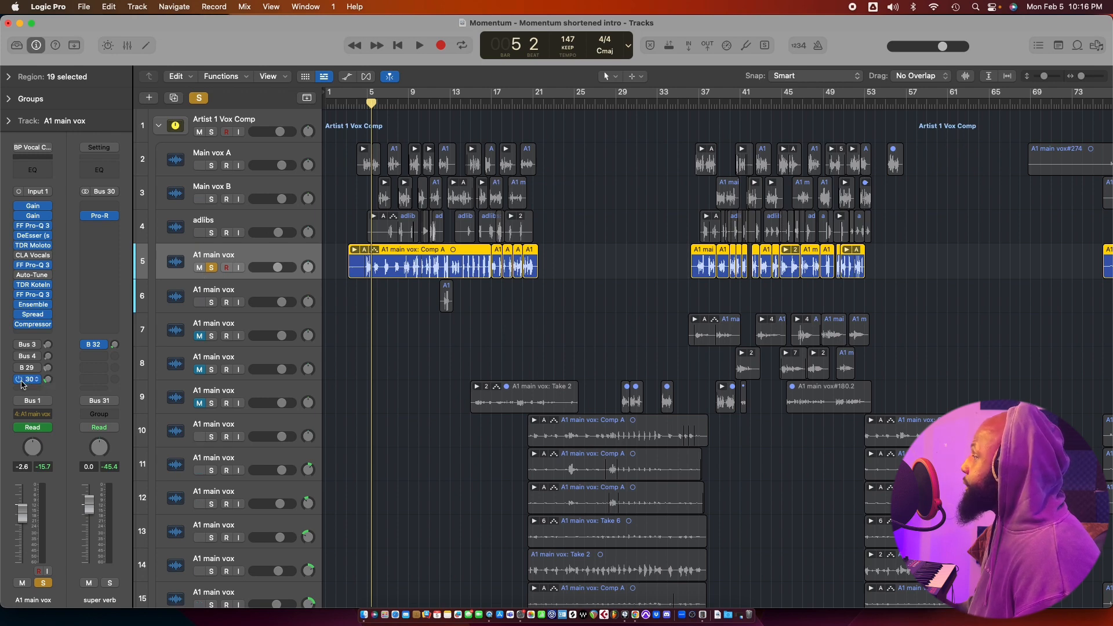
Audition track 5's A1 main vox with only its Bus 3 send active, unsolo it and re-enable Bus 4, Bus 29 and Bus 30.
click(48, 357)
click(48, 345)
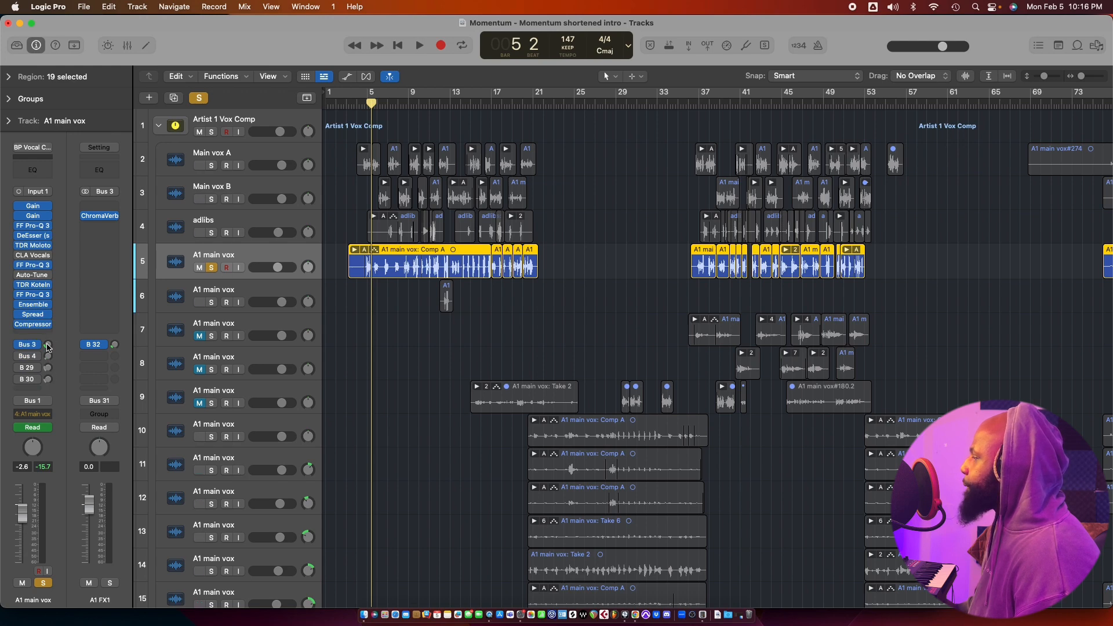
key(space)
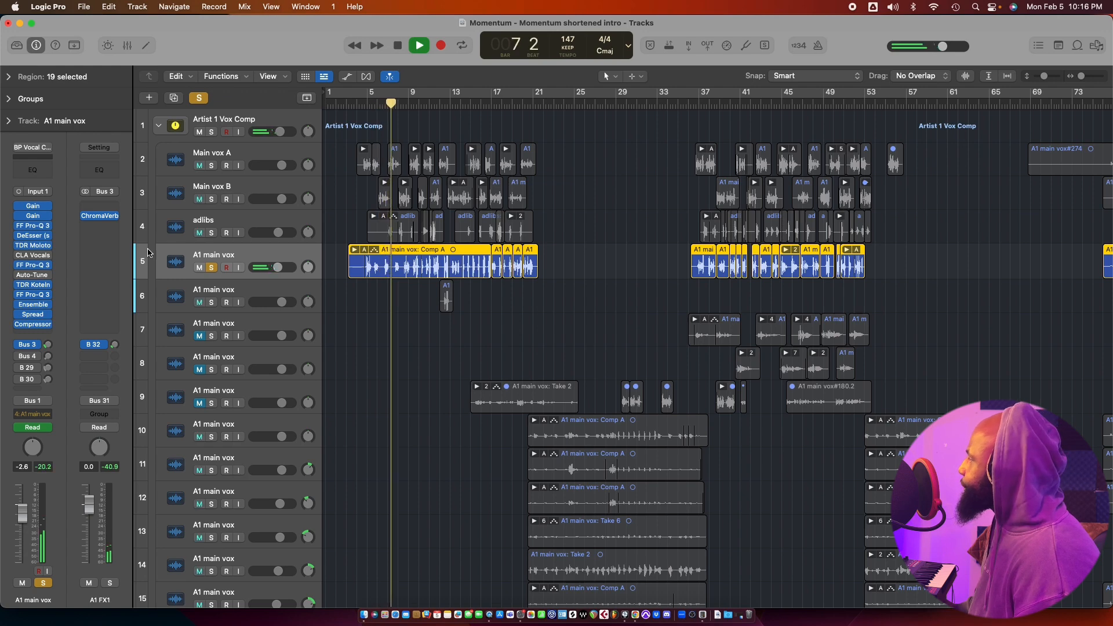
key(space)
click(214, 269)
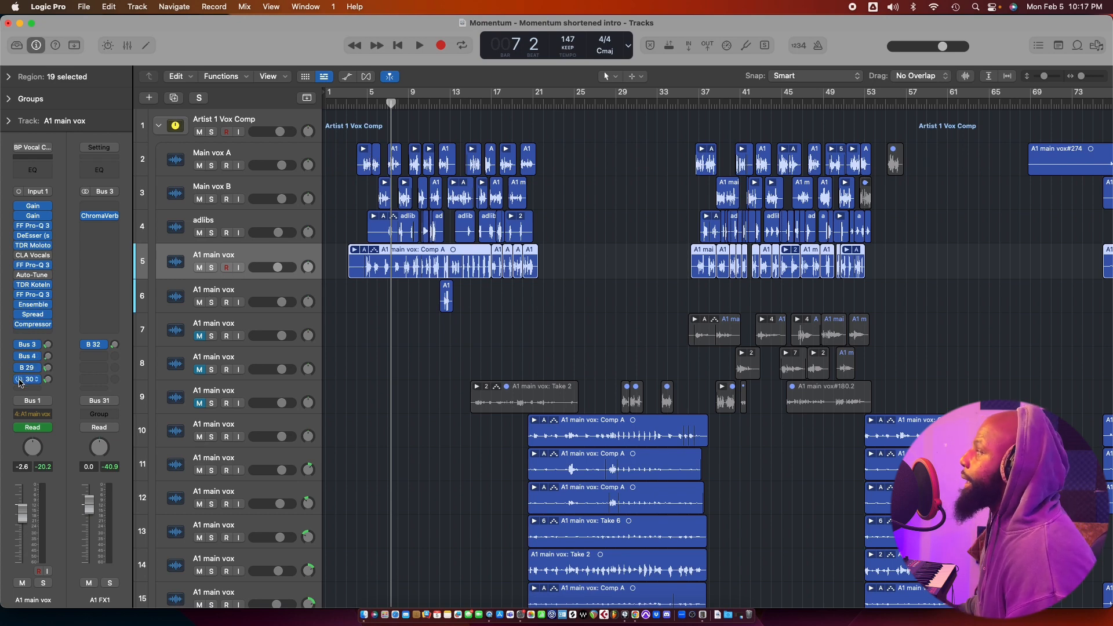
Select Main vox A and show the return channels of its Bus 29, Bus 30 and Bus 4 sends.
click(251, 161)
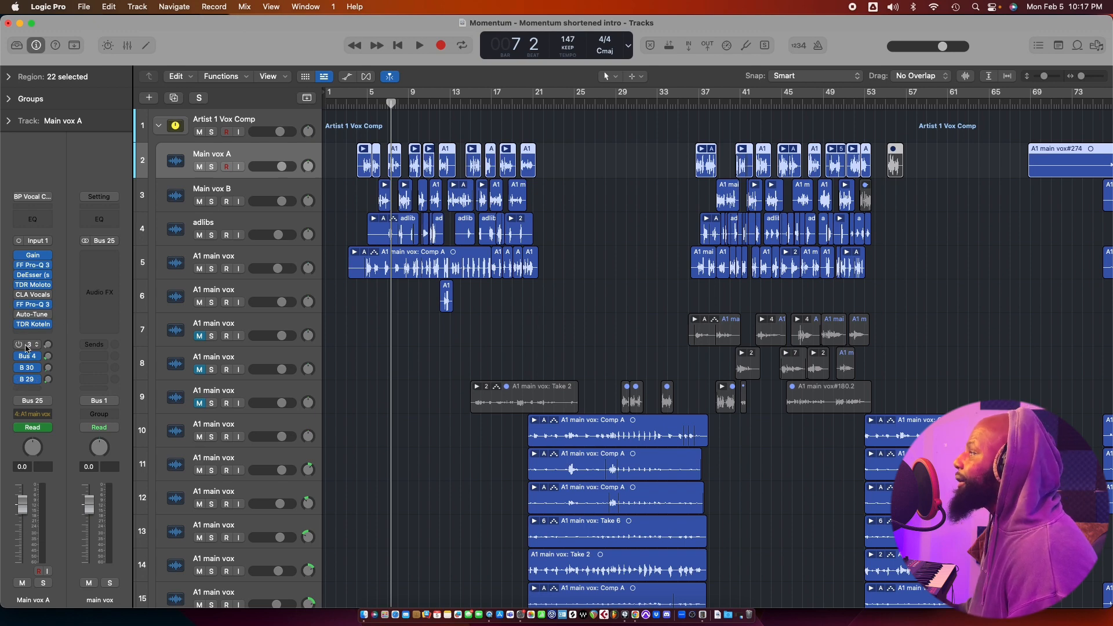
click(48, 381)
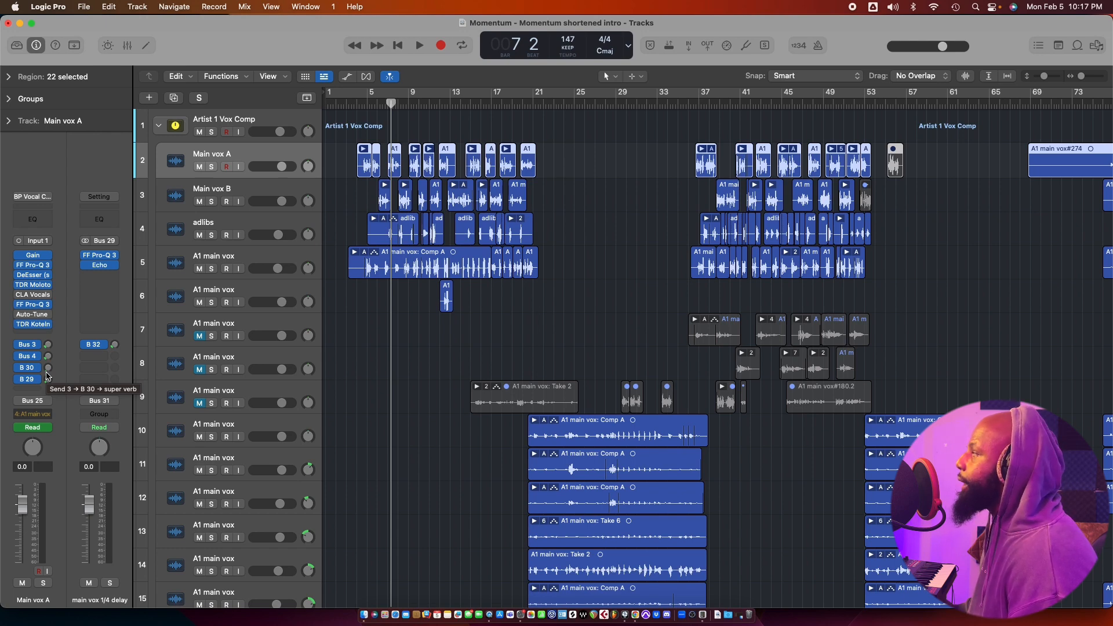
click(48, 369)
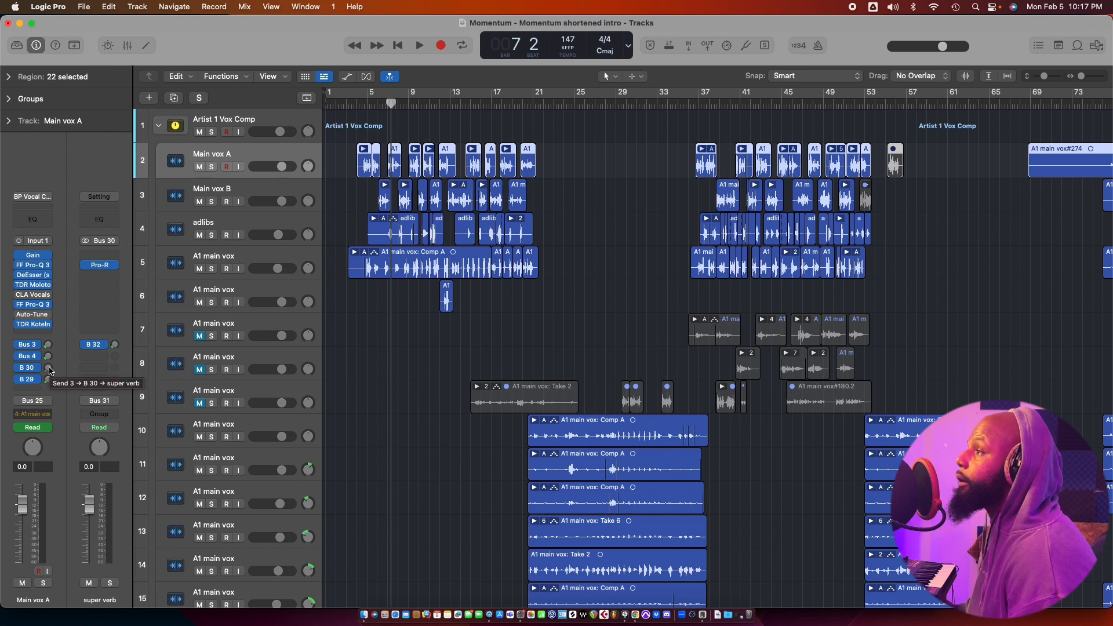
click(48, 357)
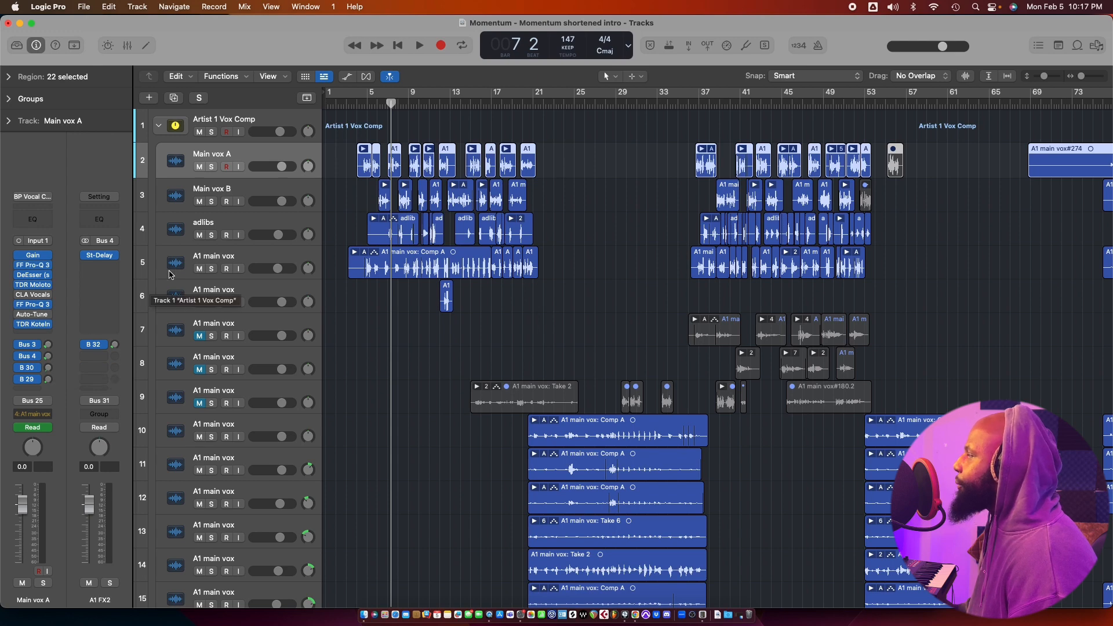
Compare track 5's A1 main vox with Main vox A, checking the levels of Main vox A's Bus 3, Bus 4, Bus 30 and Bus 29 sends.
click(211, 258)
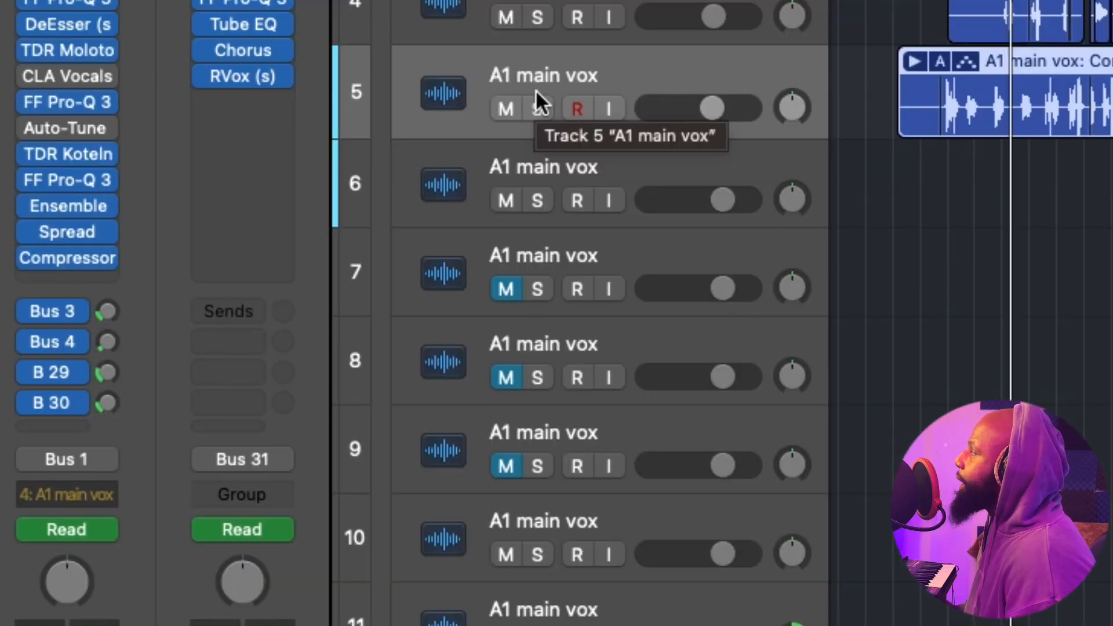
click(543, 2)
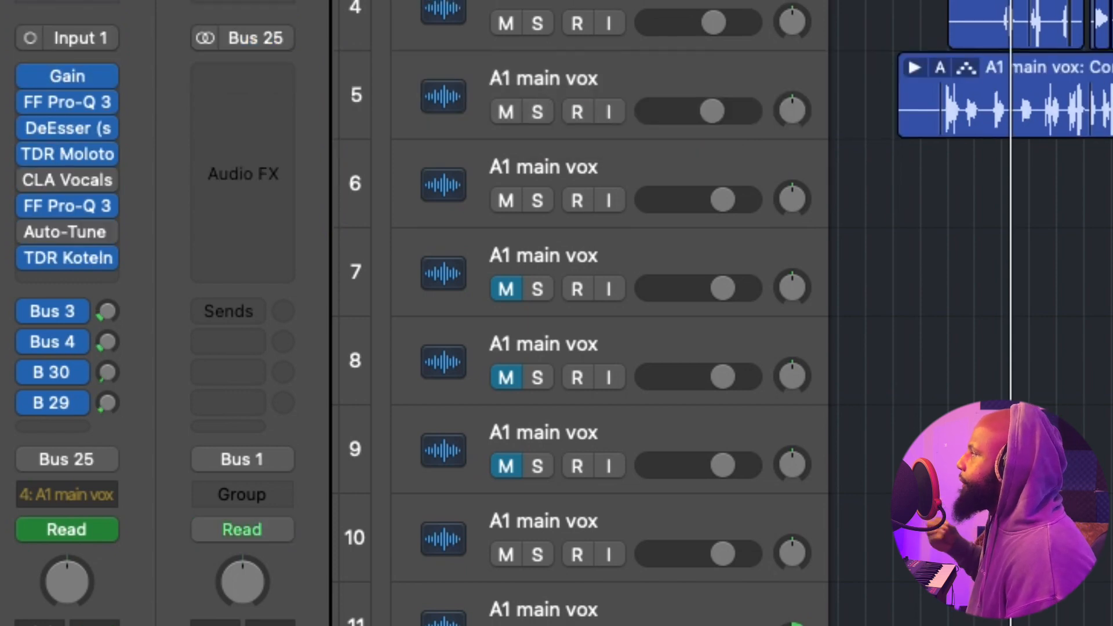
click(103, 313)
click(109, 343)
click(112, 373)
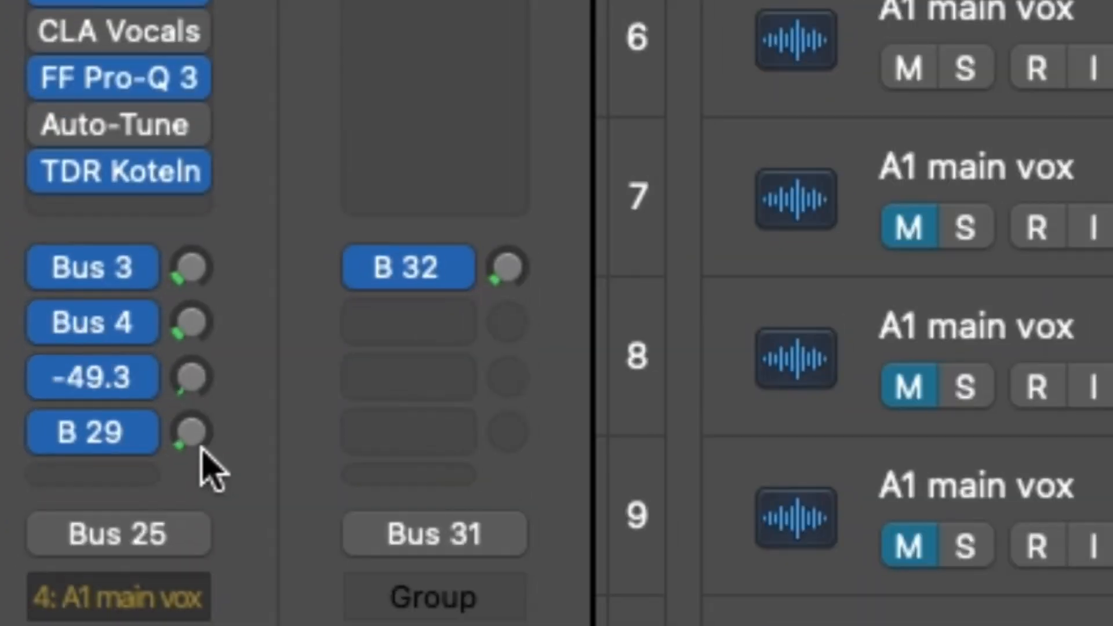
click(200, 454)
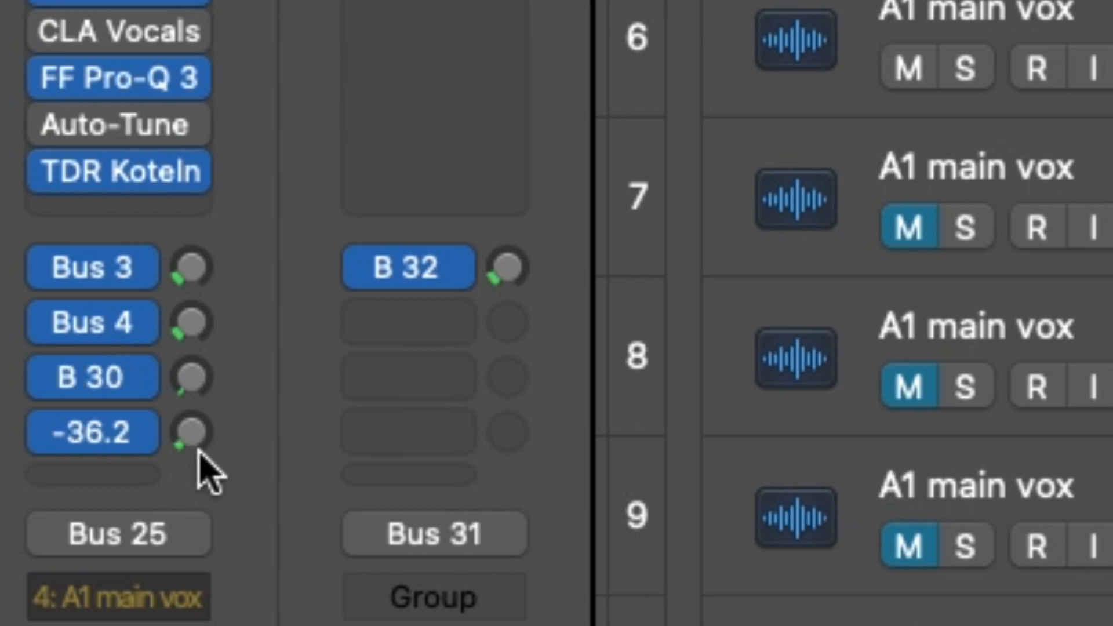
Select the vocal track routed to Bus 31 and check the levels of its Bus 28, Bus 29, Bus 30, Bus 4 and Bus 3 sends.
click(980, 3)
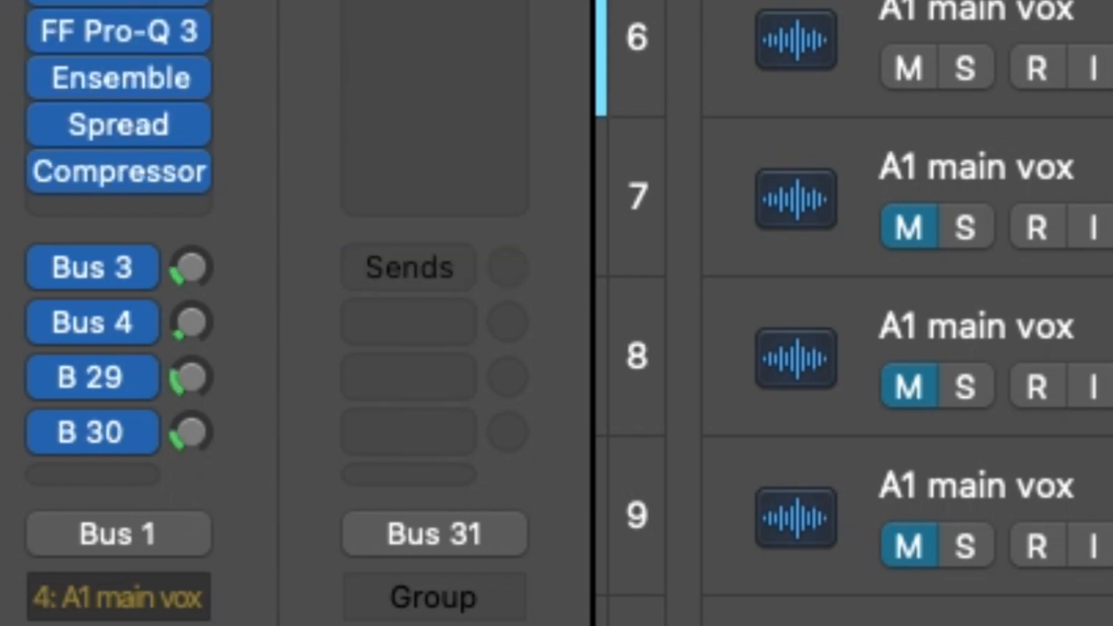
click(980, 2)
click(195, 439)
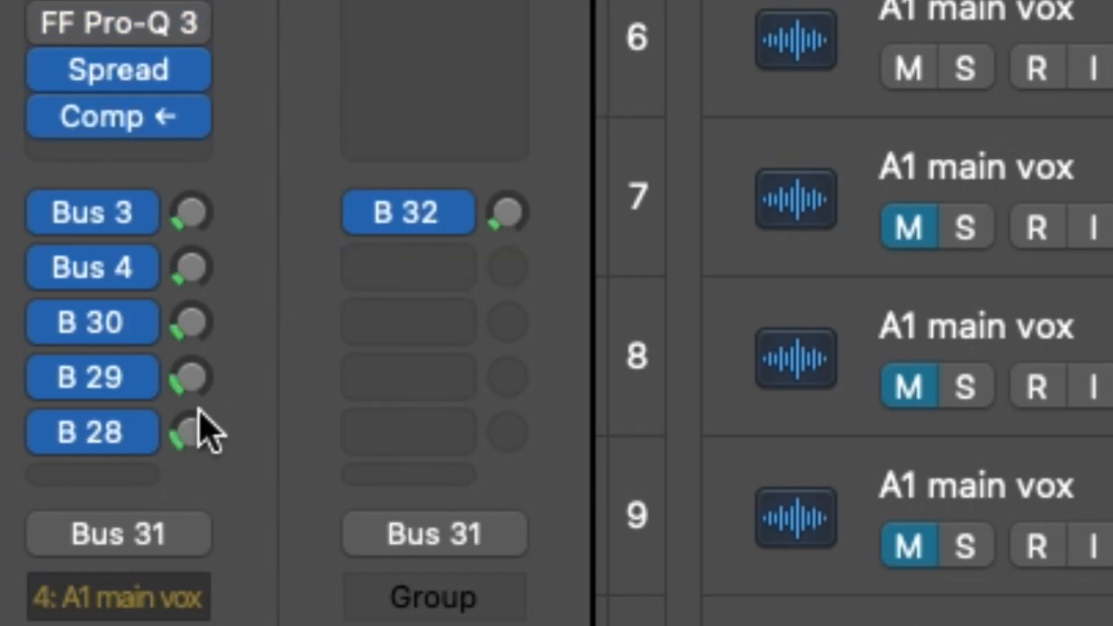
click(190, 443)
click(188, 381)
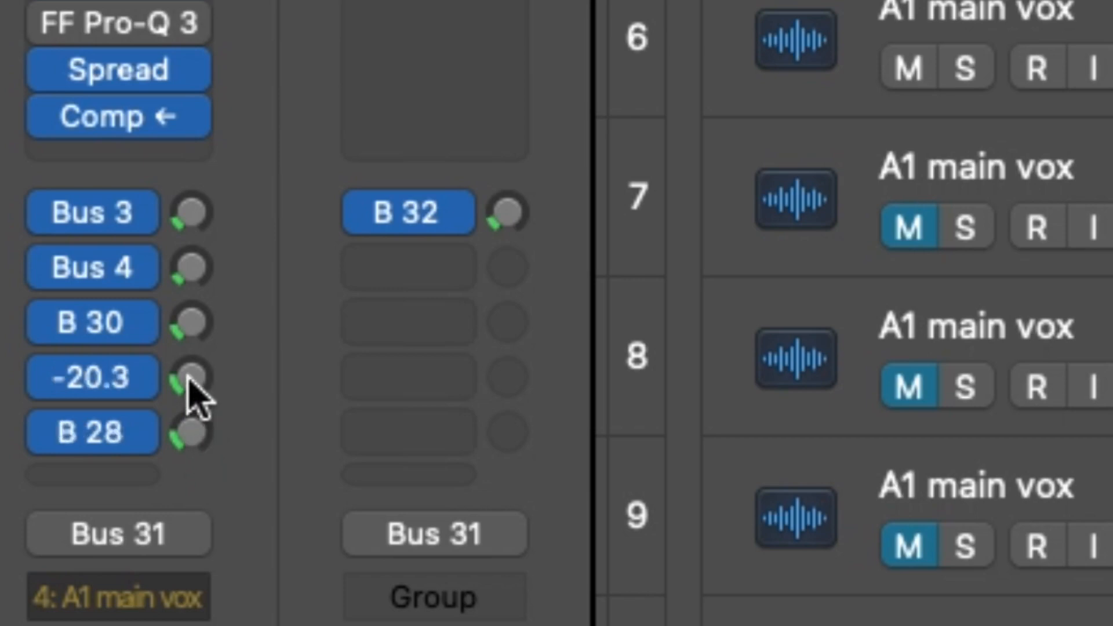
click(188, 326)
click(191, 269)
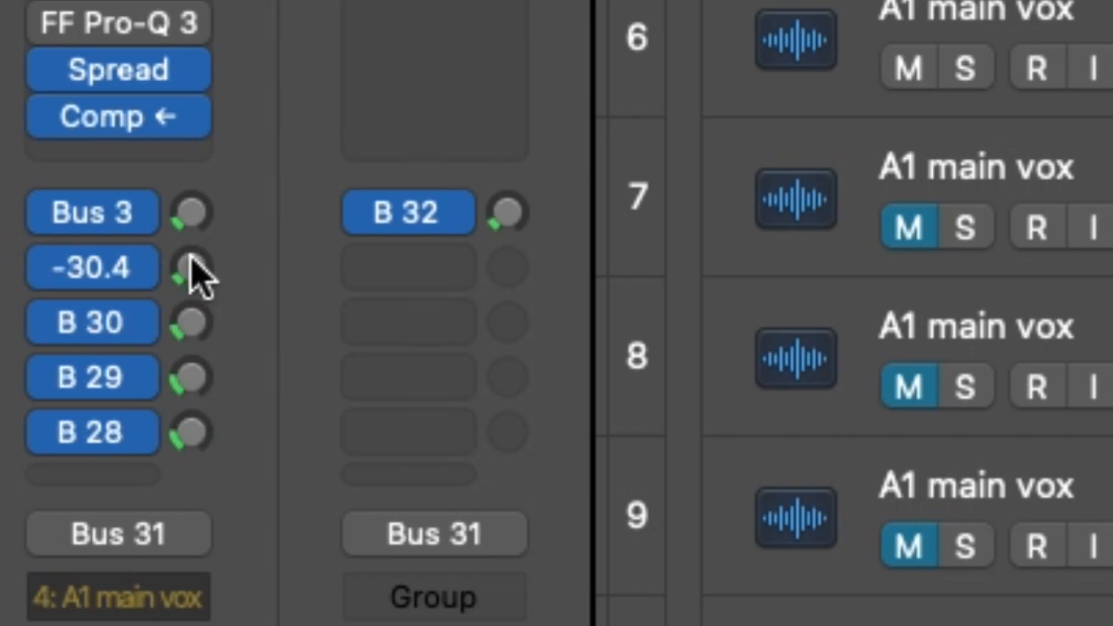
click(191, 213)
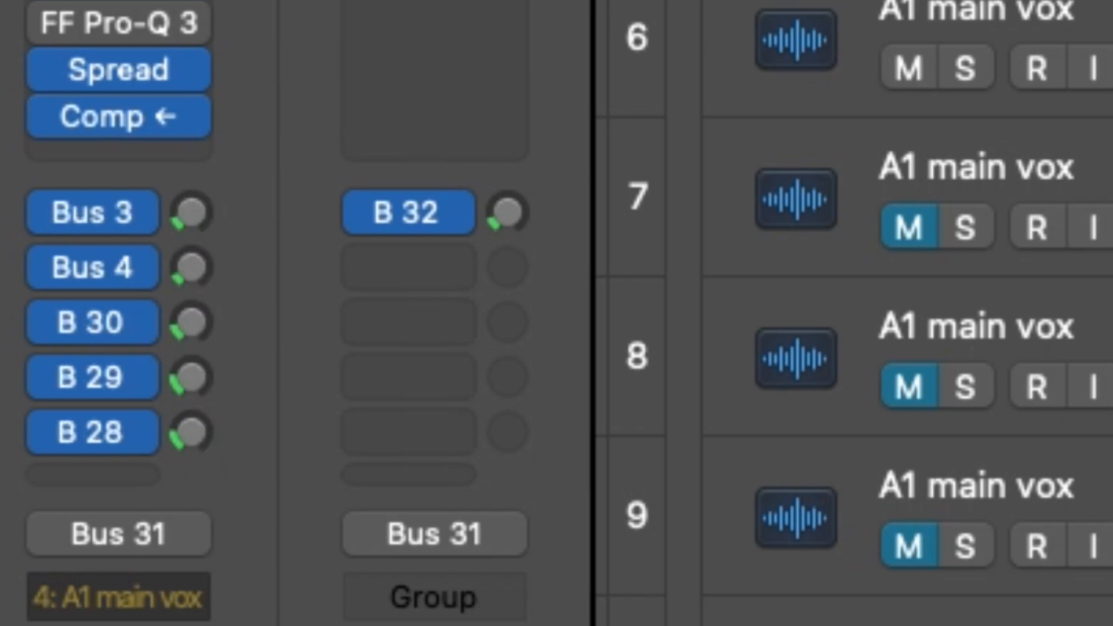
Reselect the A1 main vox on track 5 and check the levels of its Bus 30, Bus 29, Bus 4 and Bus 3 sends.
click(812, 2)
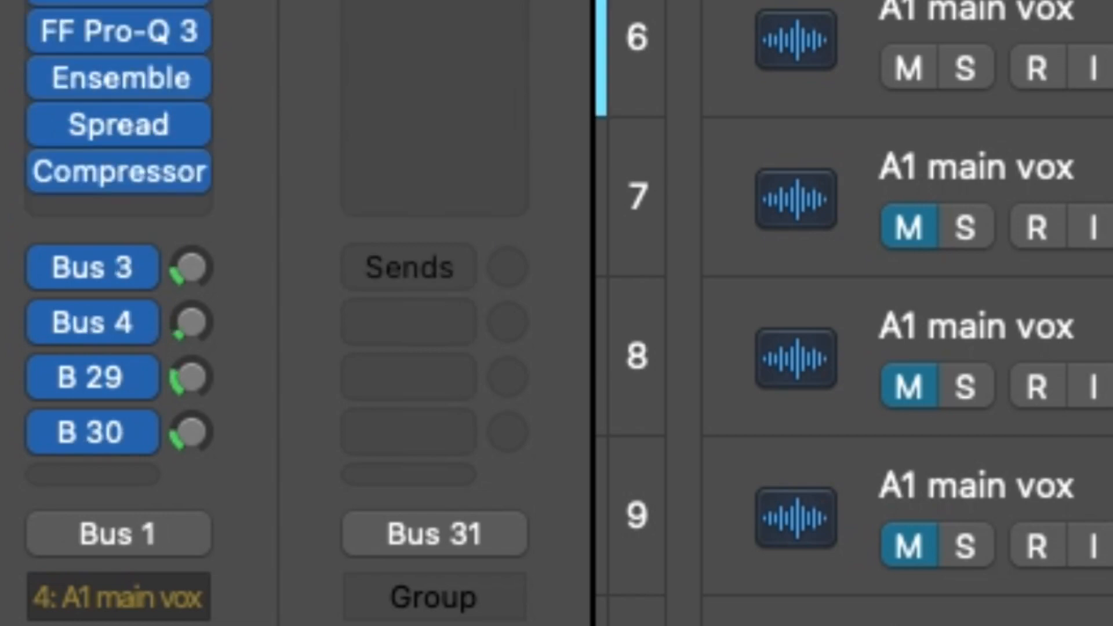
click(189, 435)
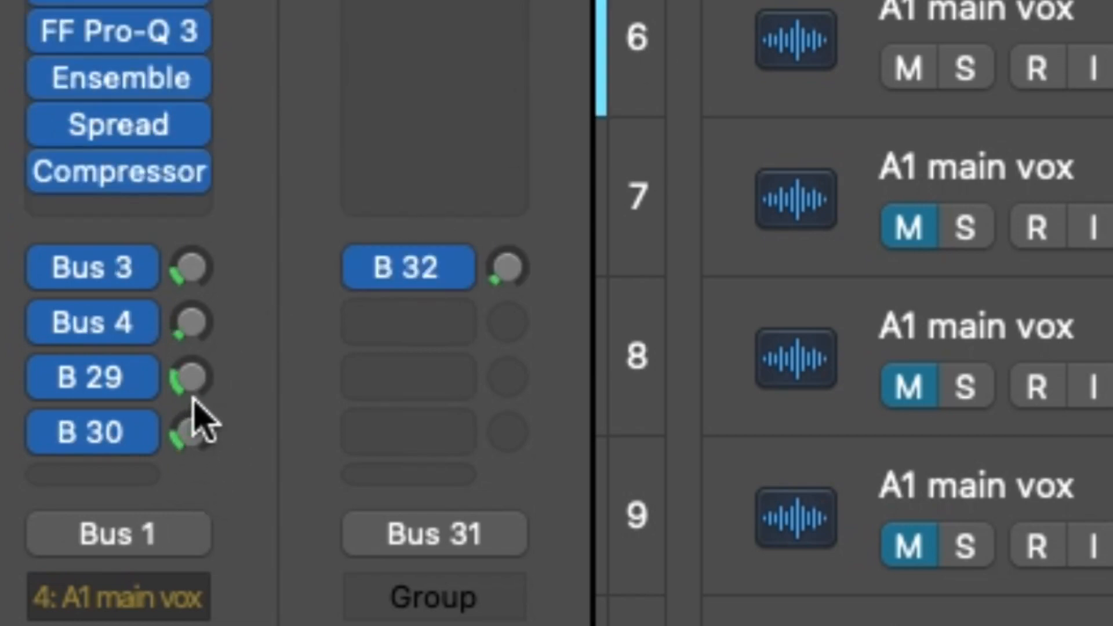
click(194, 375)
mouse_move(195, 326)
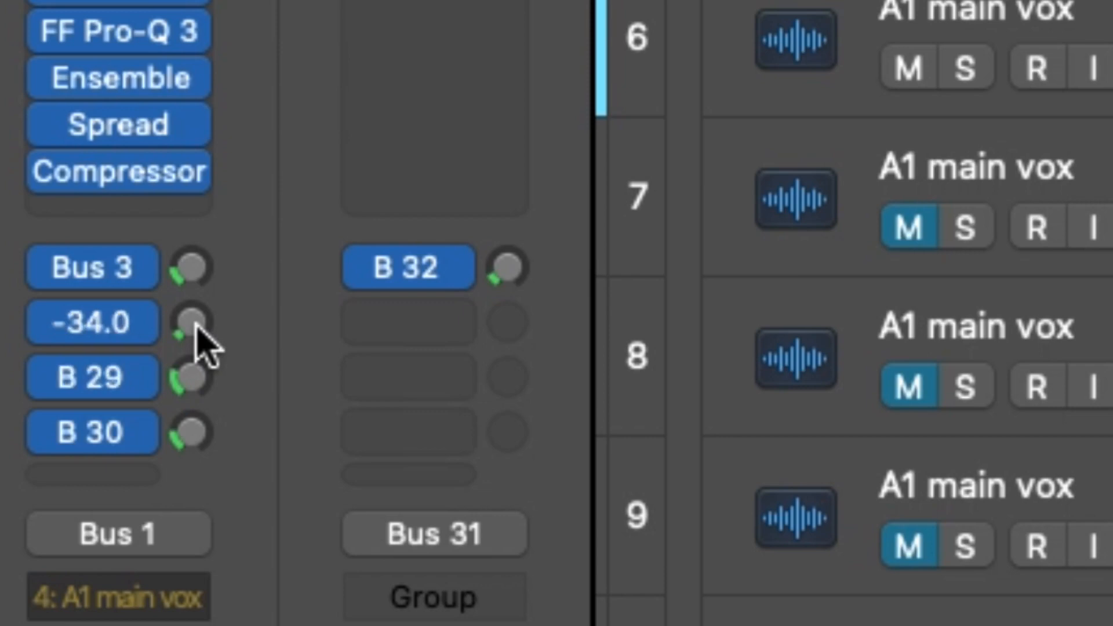
mouse_move(195, 264)
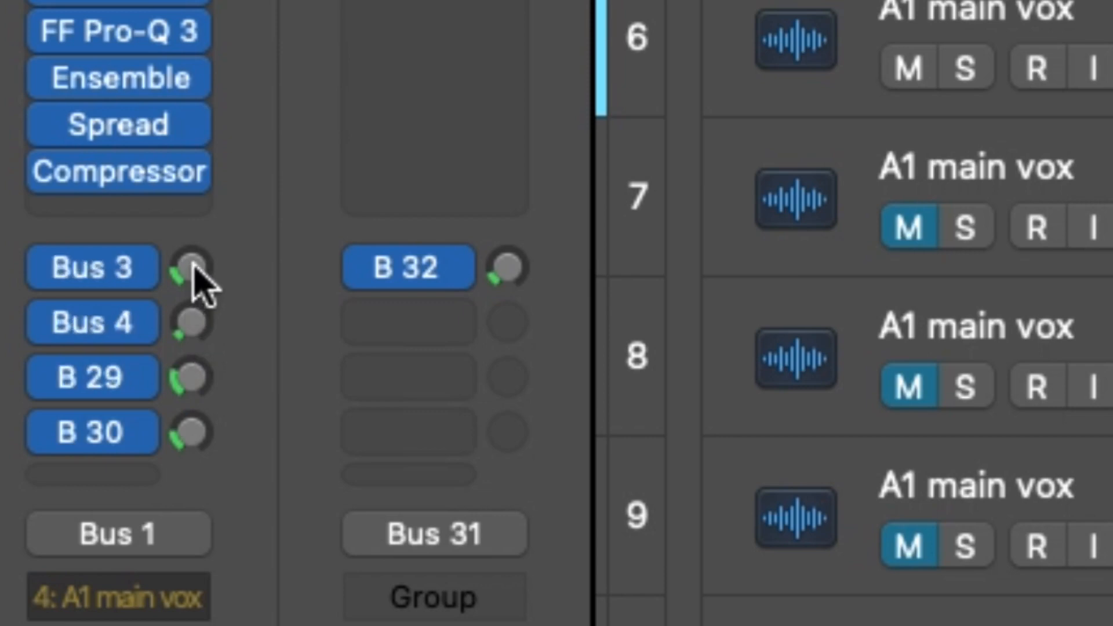